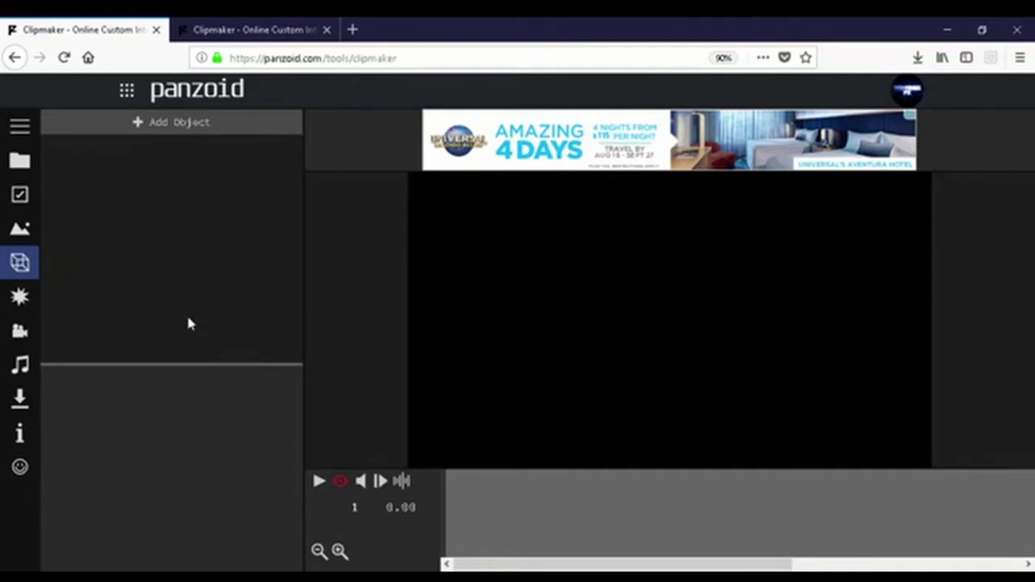
Add a group object to the scene and name it TEXT.
key("F5")
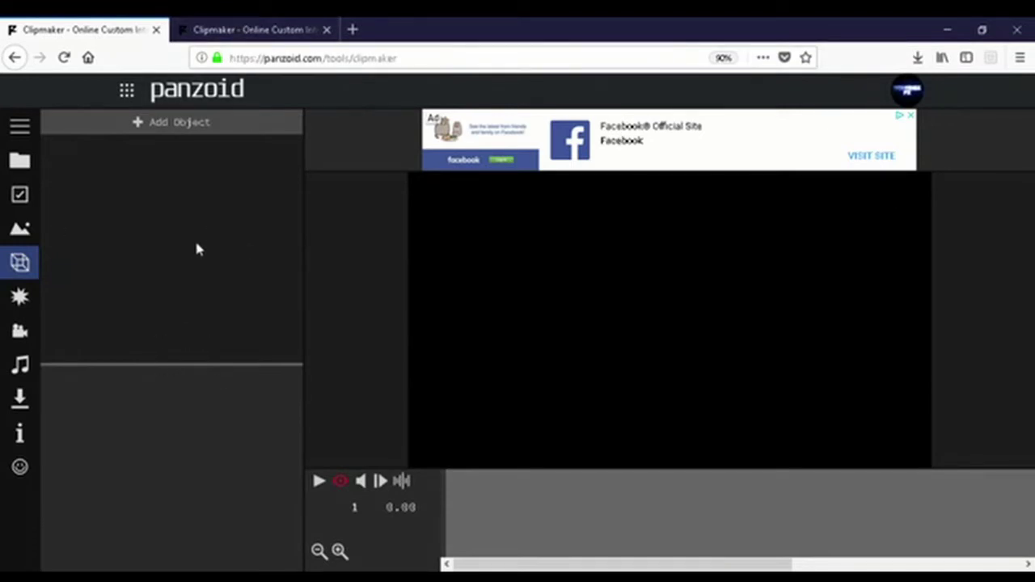
left_click(209, 123)
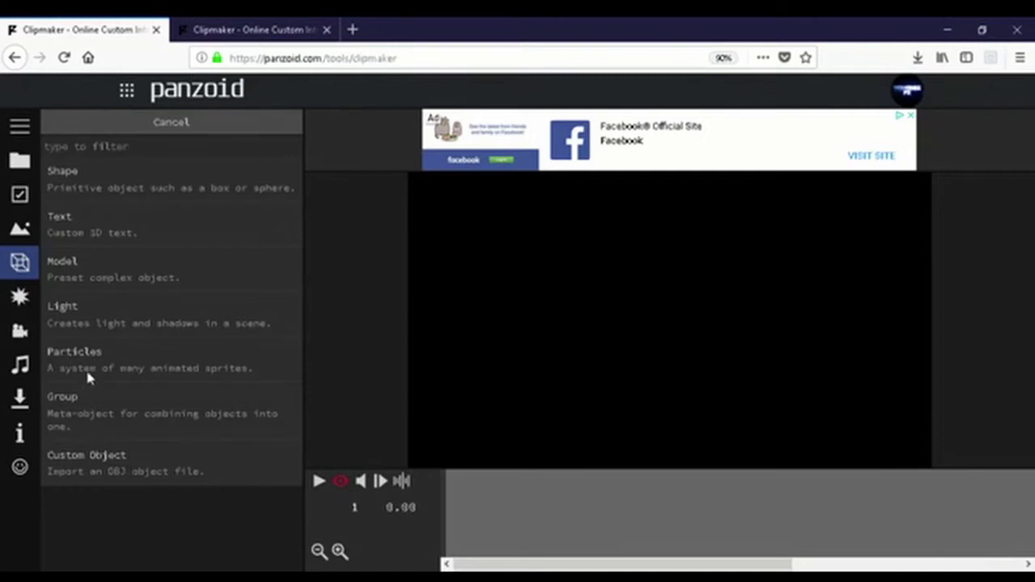
left_click(86, 390)
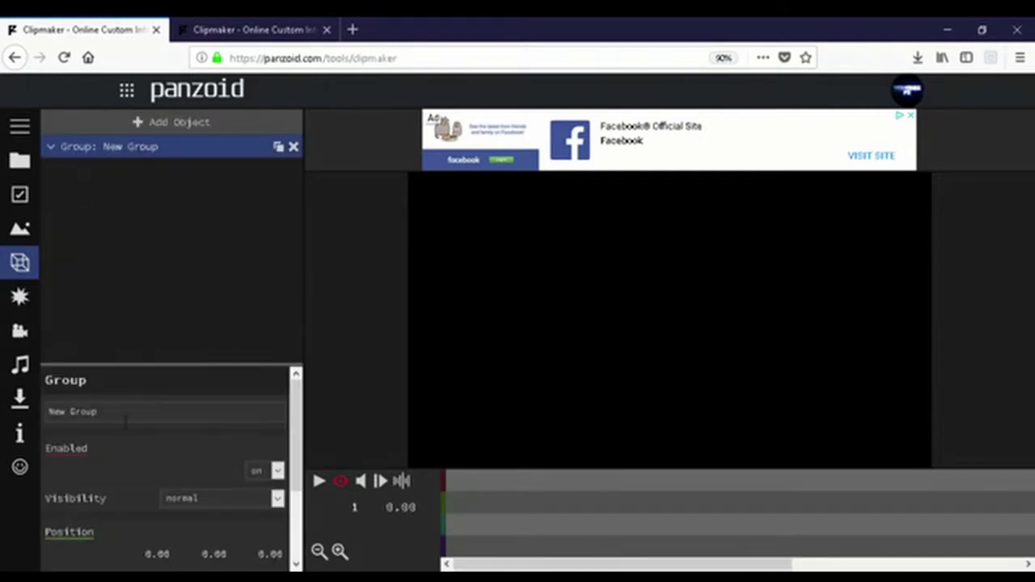
left_click_drag(98, 411, 2, 407)
type("TE")
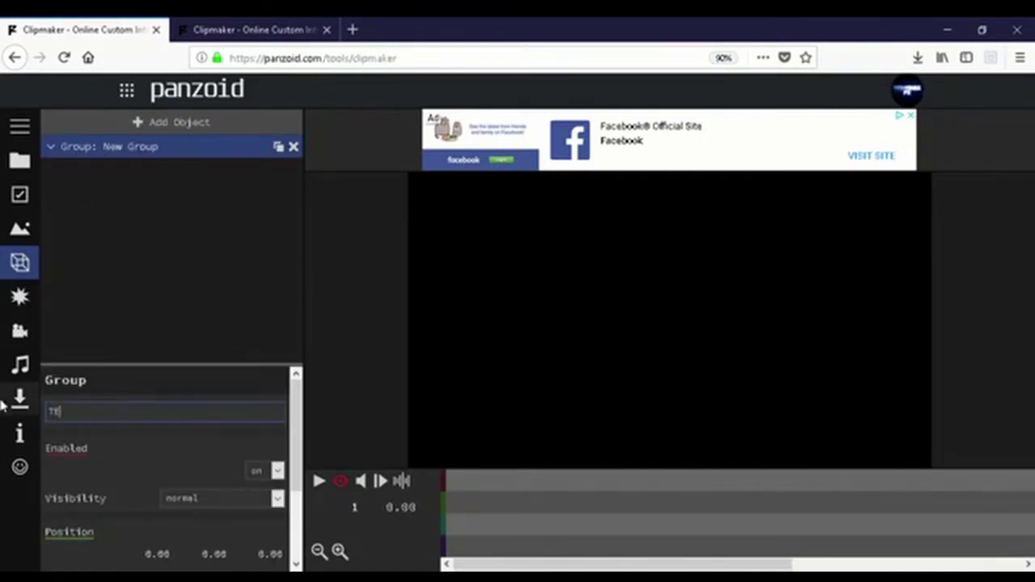
type("XT")
Add a 3D text object reading ZOMIBIEZ under the TEXT group and set its thickness to 10.
left_click(138, 123)
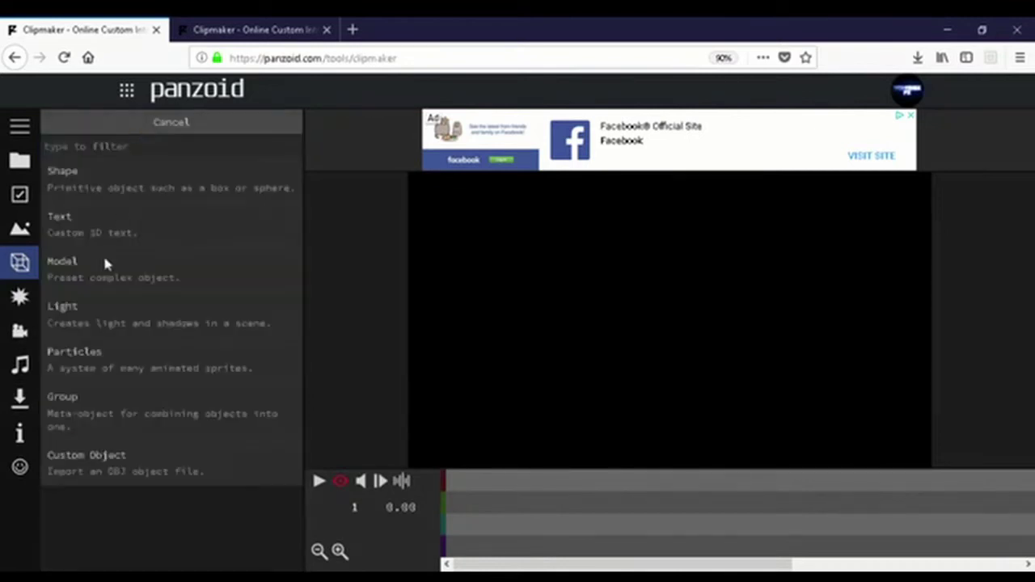
left_click(69, 222)
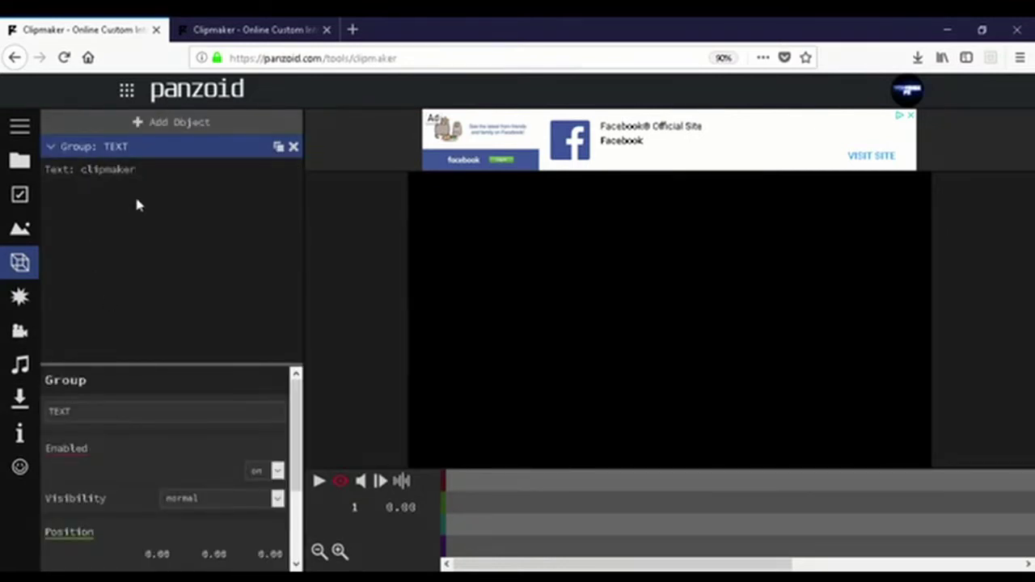
left_click(110, 169)
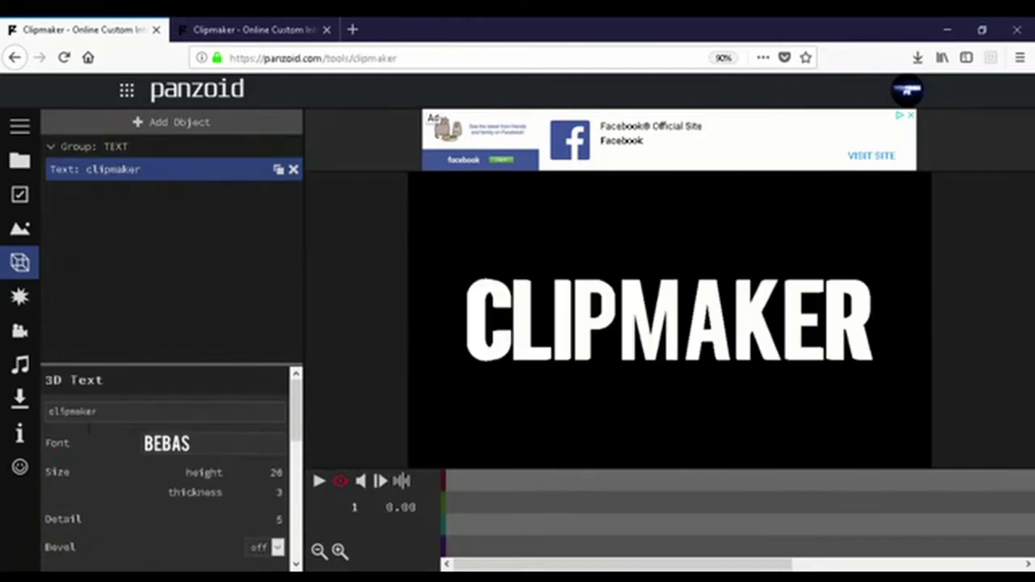
double_click(126, 413)
type("ZOMIBIEZ")
left_click(282, 505)
type("10")
key("Return")
Switch the ZOMIBIEZ text's font to custom and load a custom font file.
left_click(243, 442)
scroll(231, 414, "down", 5)
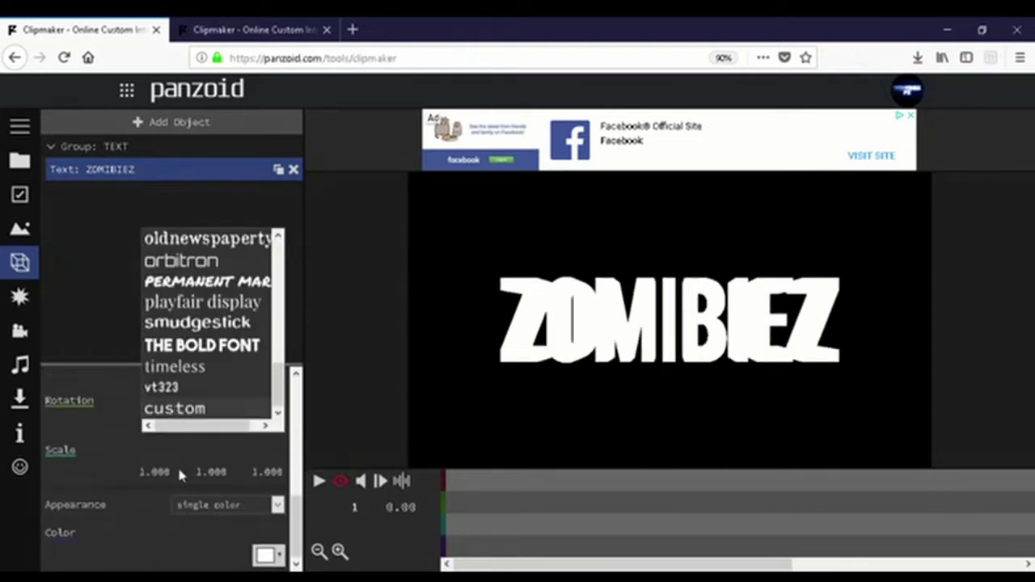
key("Return")
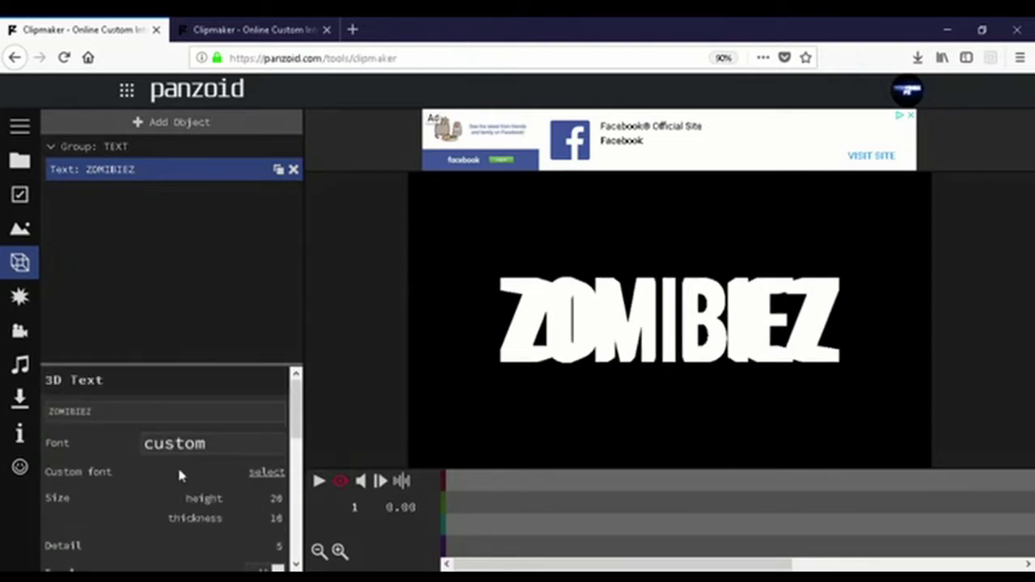
left_click(266, 475)
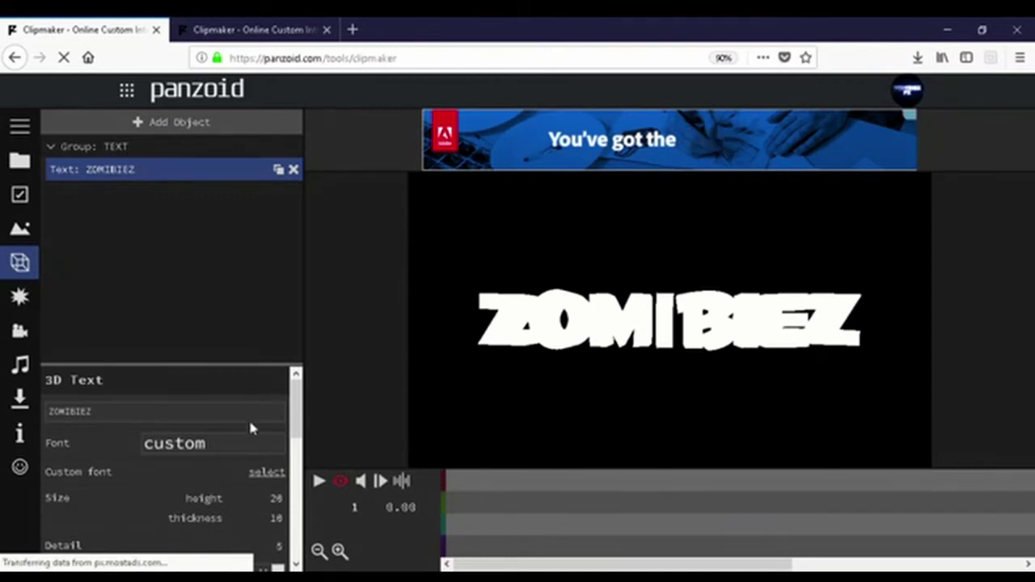
Change the text's appearance from single color to the type with texture, roughness and metalness settings, and turn its reflection on.
scroll(247, 418, "down", 5)
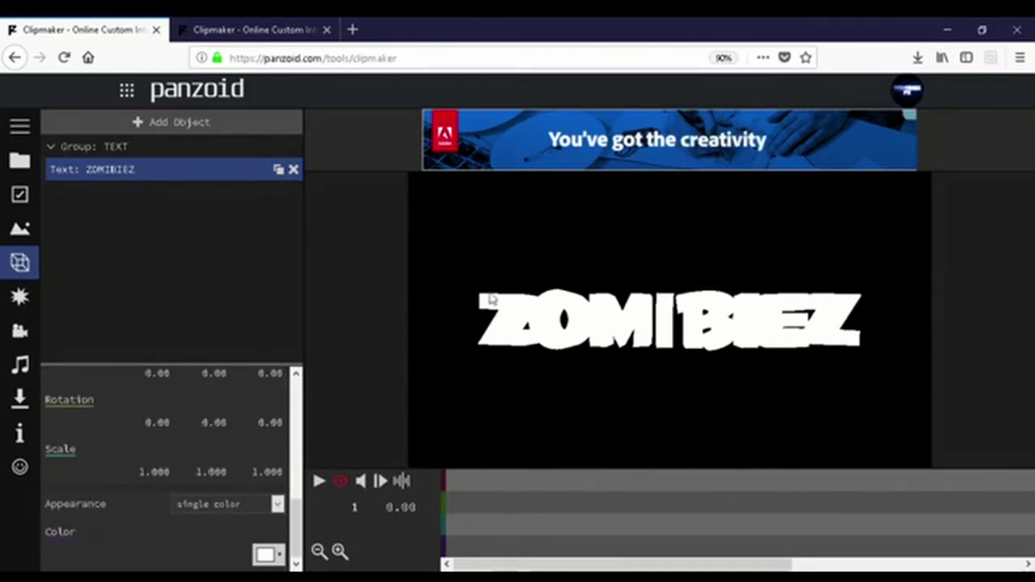
left_click(205, 506)
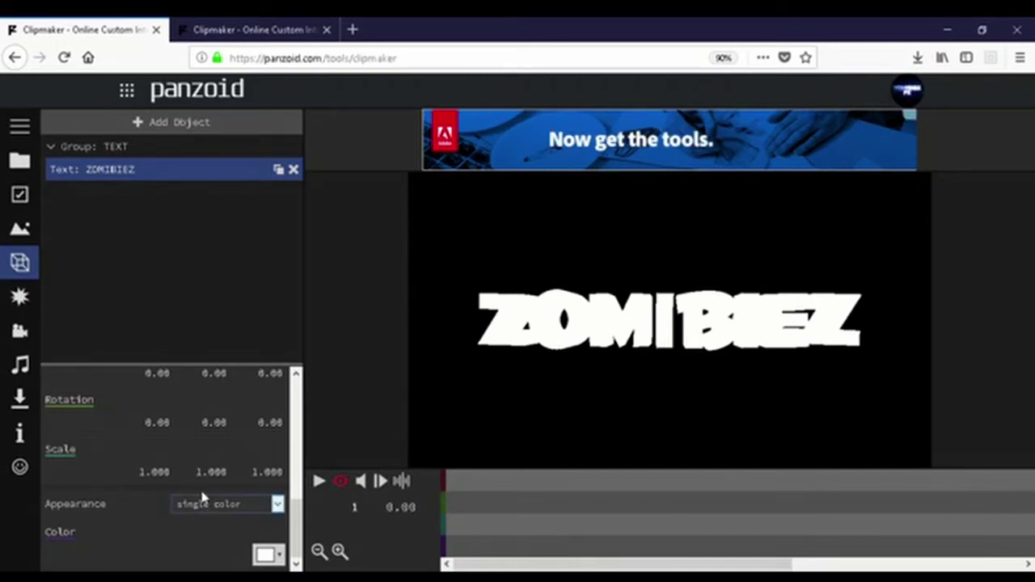
left_click(202, 490)
scroll(240, 518, "down", 6)
left_click(254, 553)
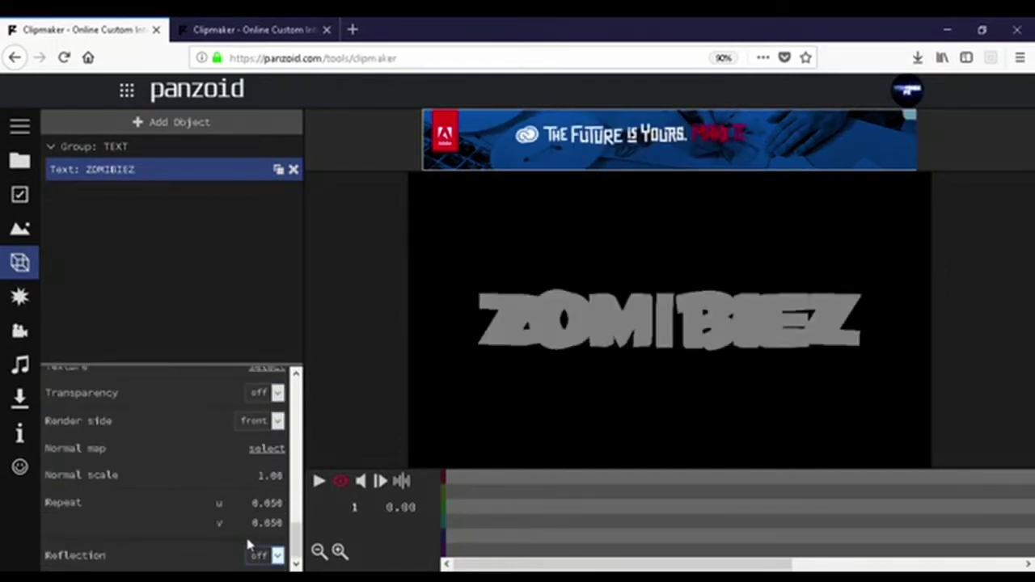
left_click(248, 540)
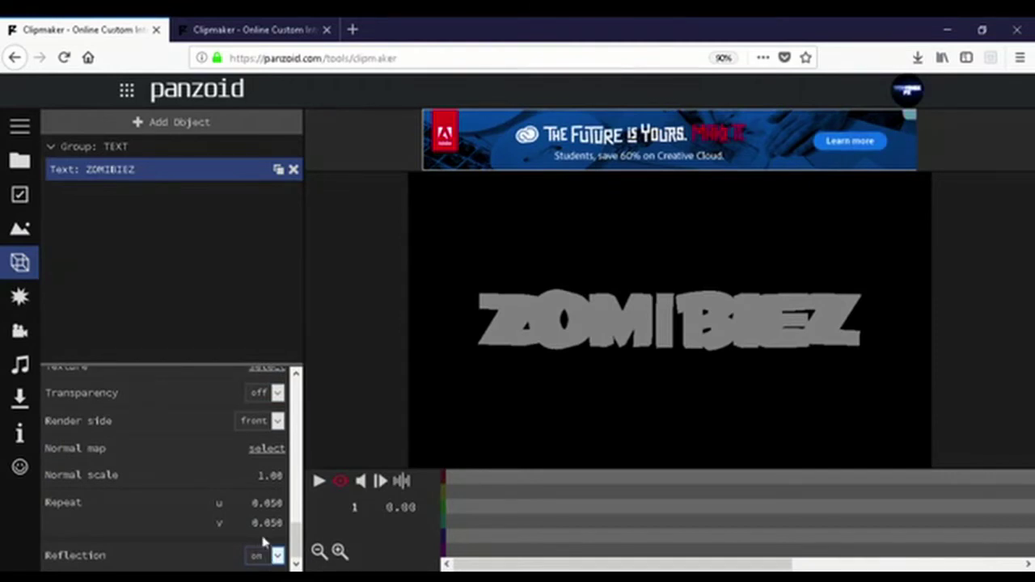
Set the text material's normal scale to 0.45.
left_click(282, 478)
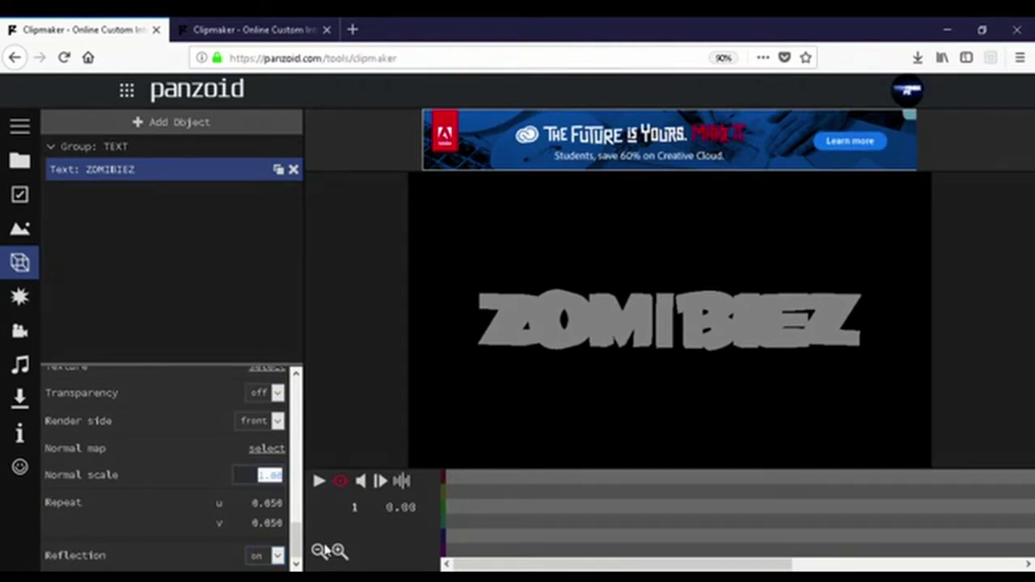
type(".")
type("0.45")
key("Return")
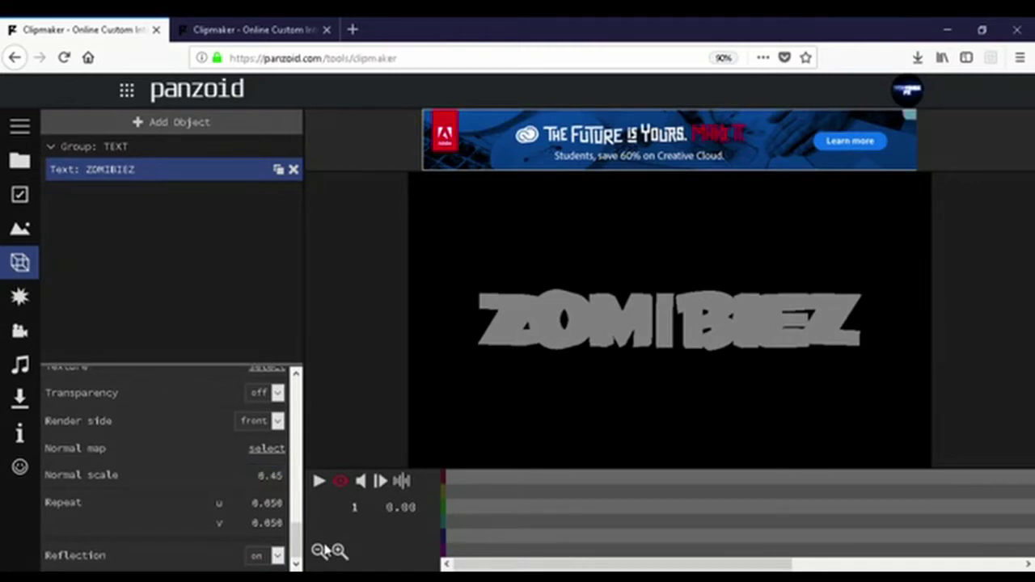
Set the material's texture repeat to 0.030 for both u and v.
left_click(267, 503)
type("0.030")
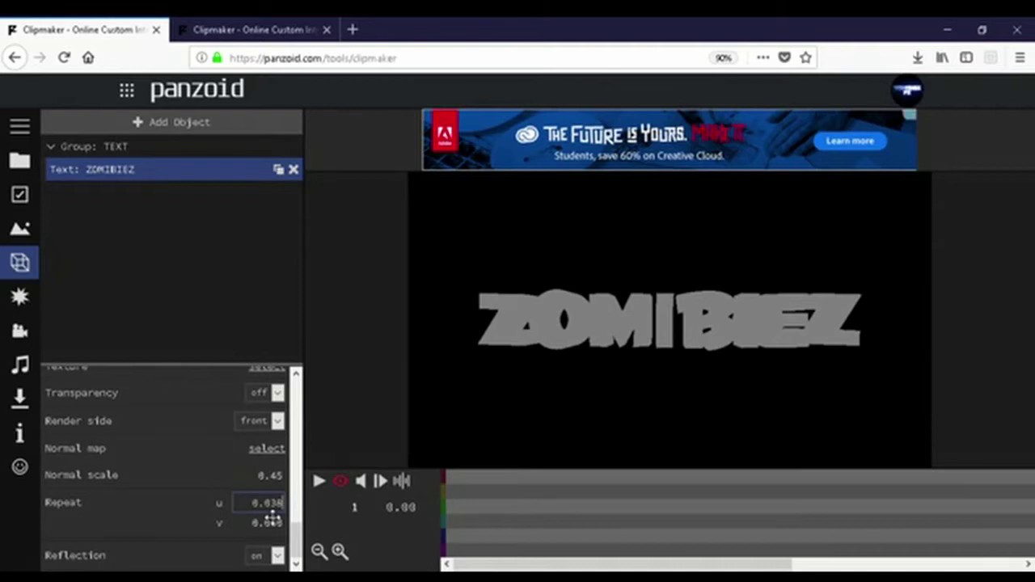
key("Return")
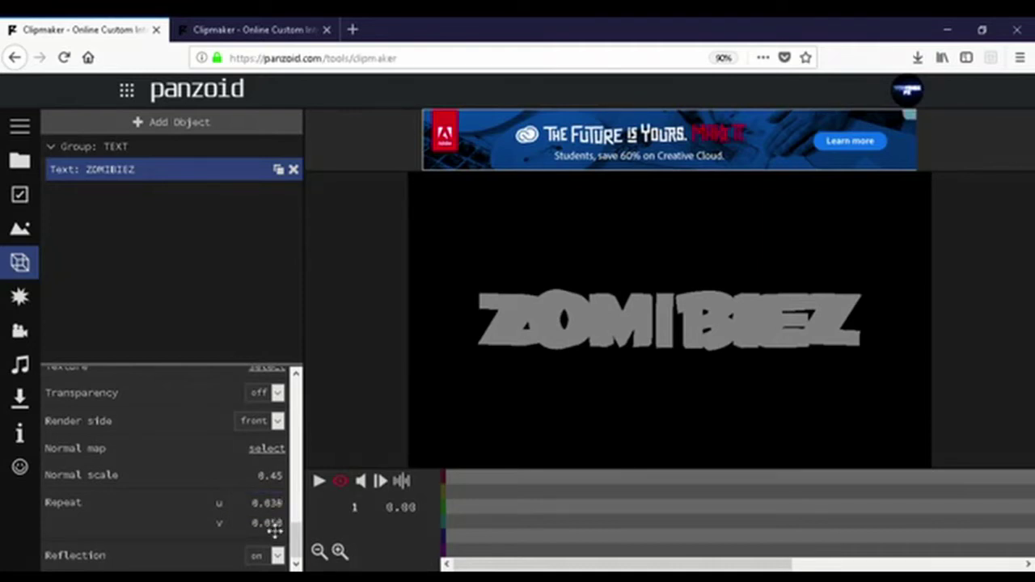
left_click(275, 528)
type("0.03")
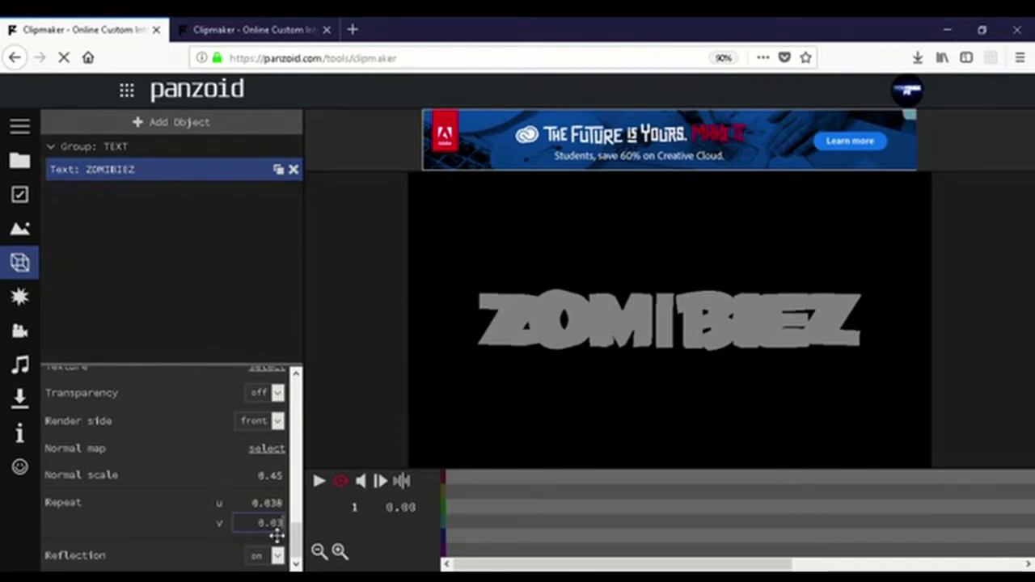
type("0")
key("Return")
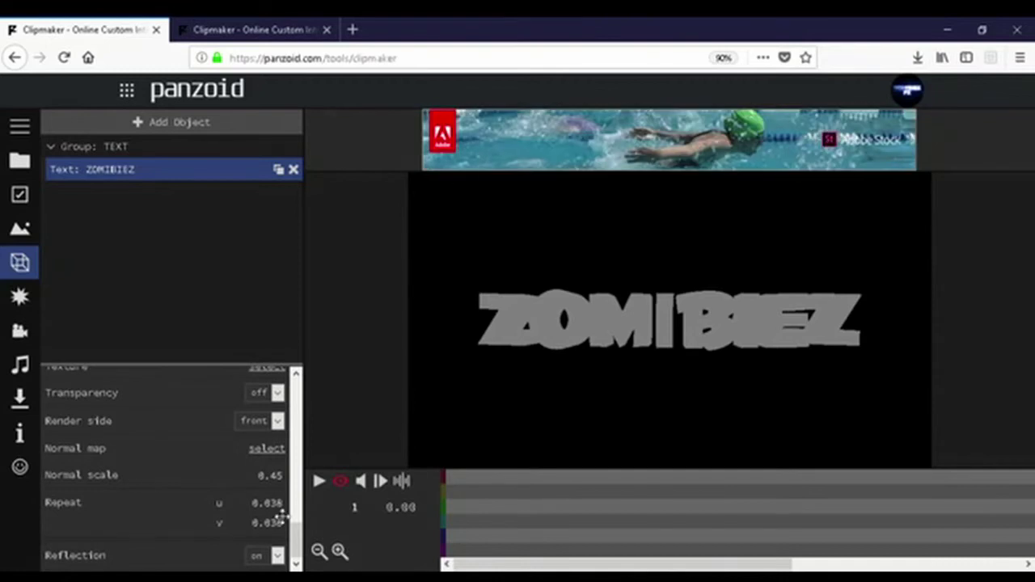
Try a metalness of 1 and a roughness of 1 on the text material.
scroll(236, 514, "up", 1)
scroll(236, 514, "up", 5)
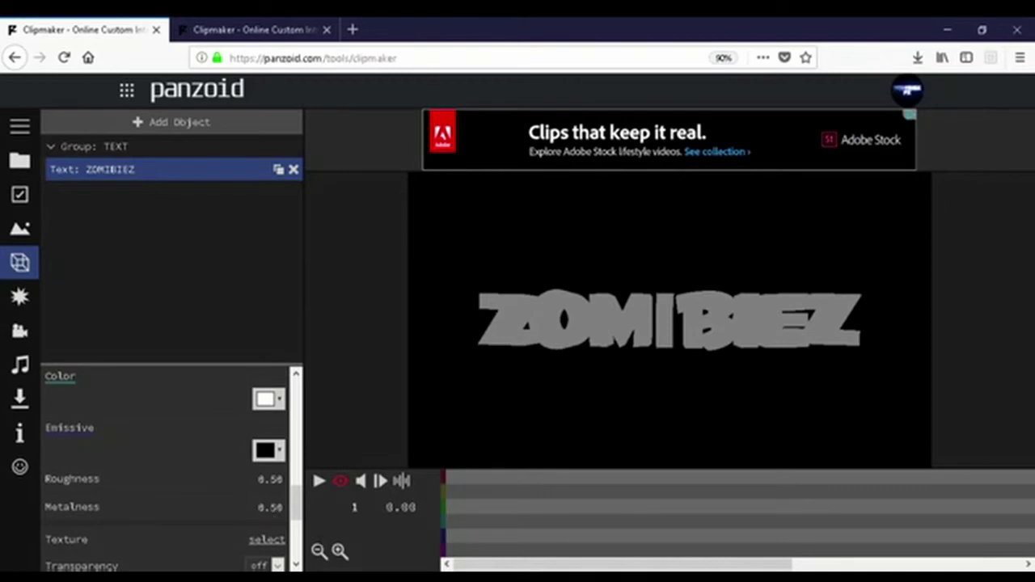
left_click(259, 507)
type("1")
key("Return")
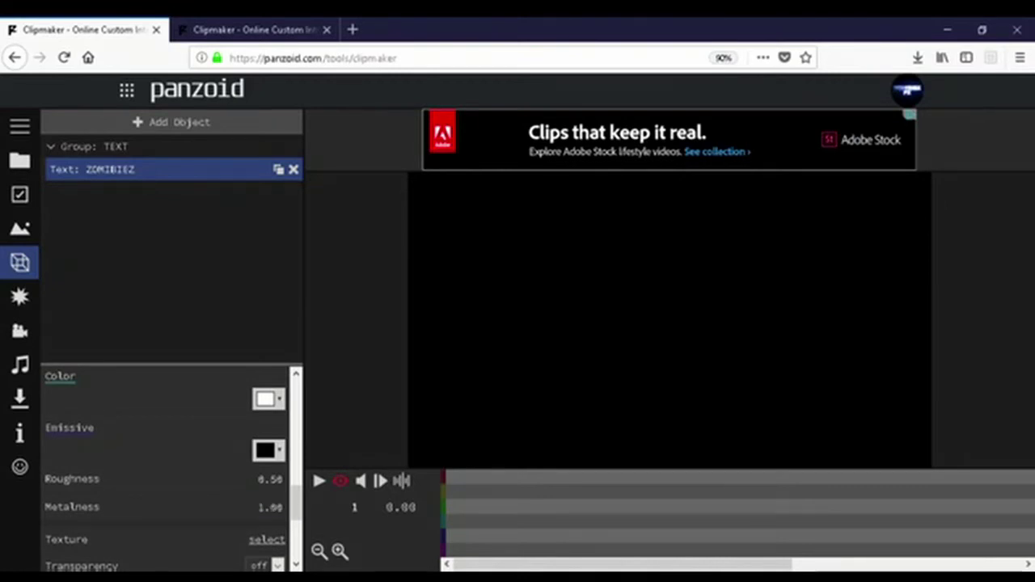
left_click(263, 478)
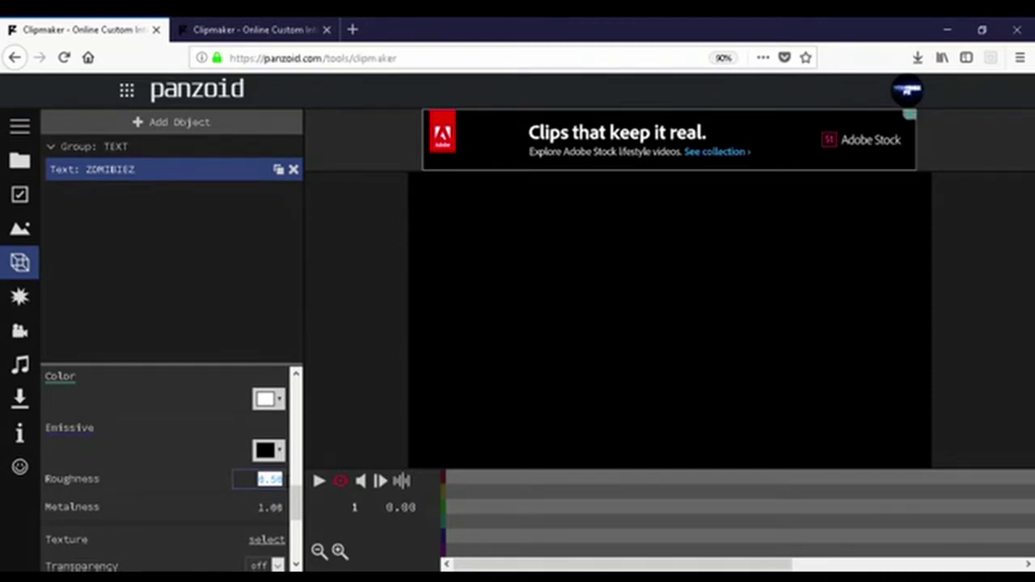
type("1")
key("Return")
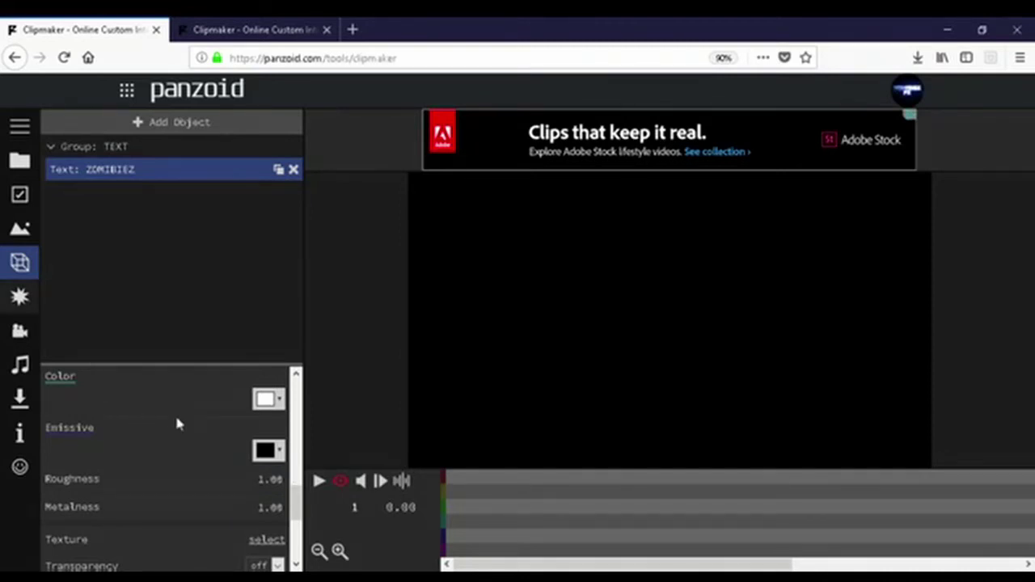
Return the text material's roughness and metalness to 0.5 each.
left_click(258, 482)
type("0.5")
key("Return")
left_click(259, 508)
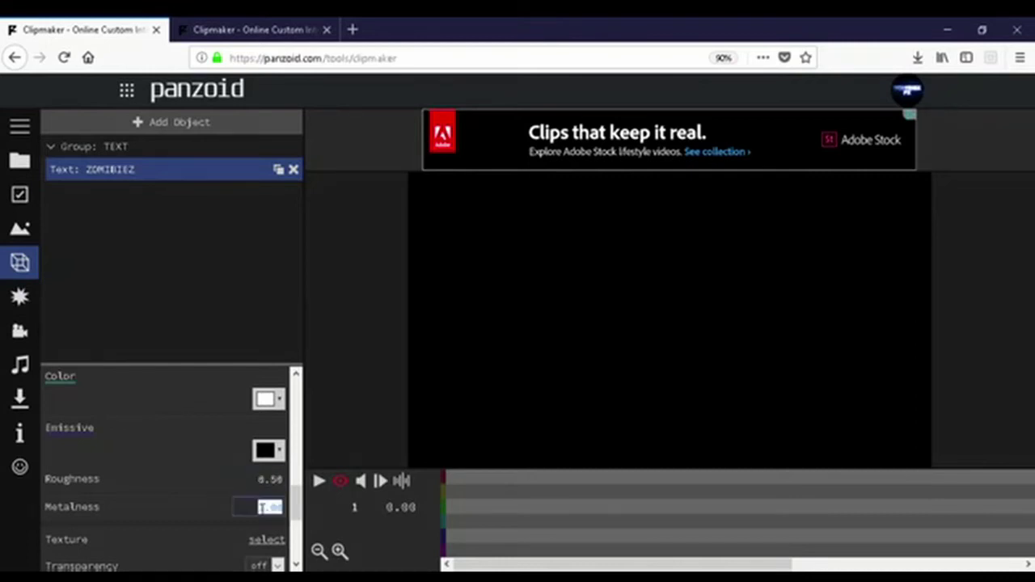
type("0.5")
key("Return")
Inspect the 3D text's material settings and its surface from an angled free view, and return to the camera view.
scroll(212, 492, "up", 5)
scroll(211, 473, "down", 1)
scroll(231, 495, "down", 5)
scroll(259, 491, "up", 4)
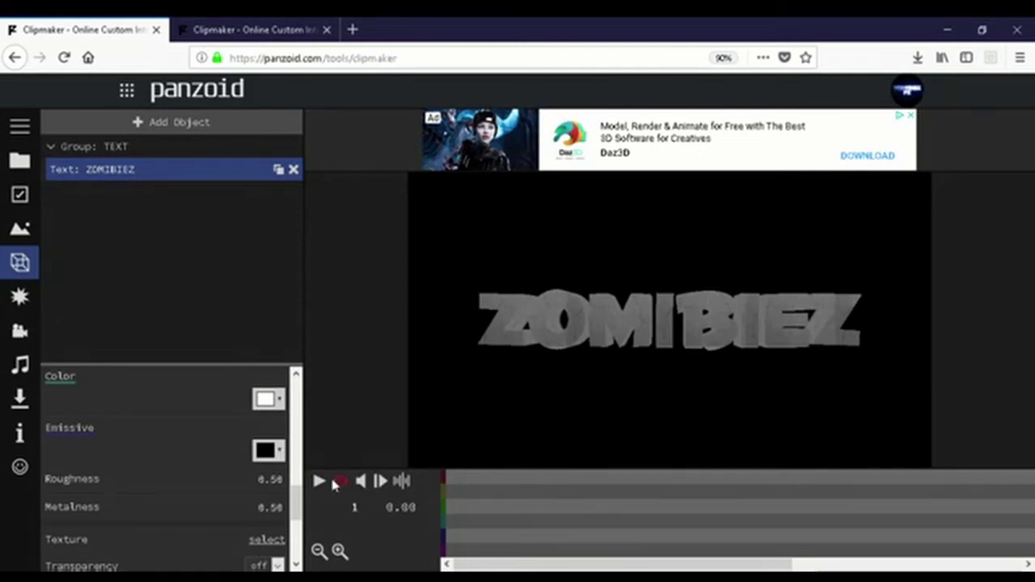
left_click(525, 425)
left_click_drag(582, 379, 547, 399)
scroll(583, 374, "up", 3)
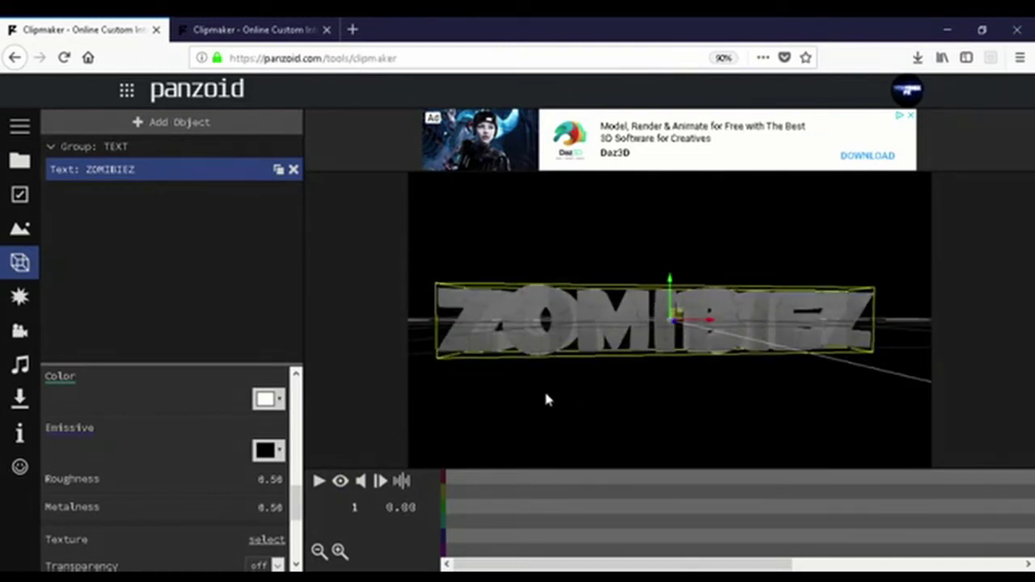
left_click(340, 482)
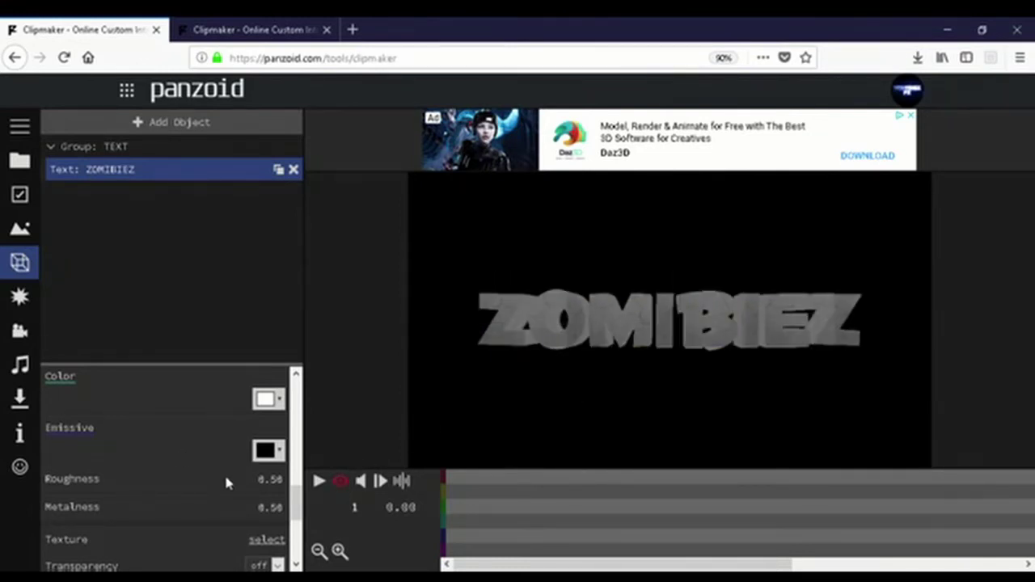
Duplicate the ZOMIBIEZ text and set the copy's thickness to 8.
scroll(226, 483, "up", 6)
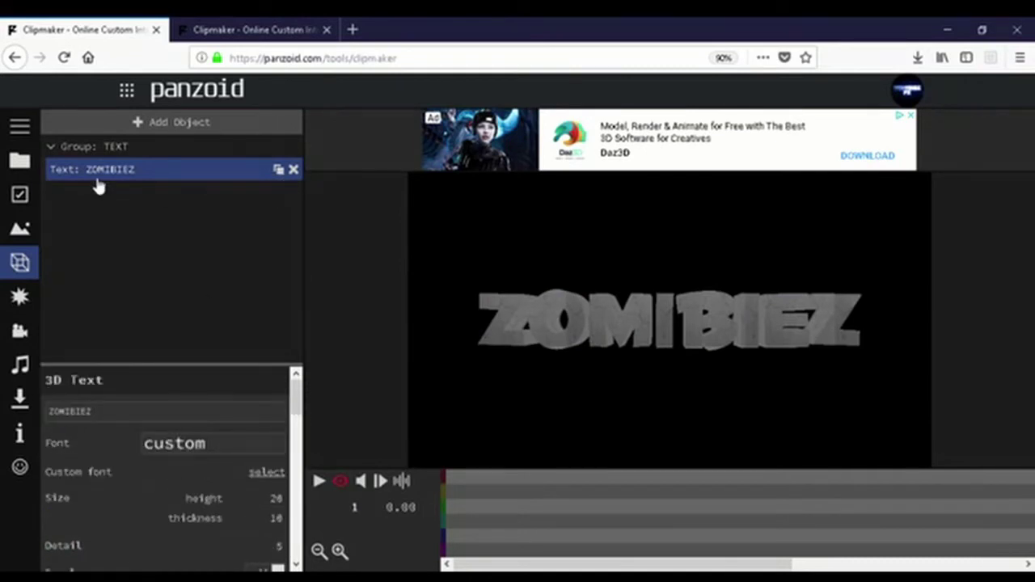
key("ctrl+d")
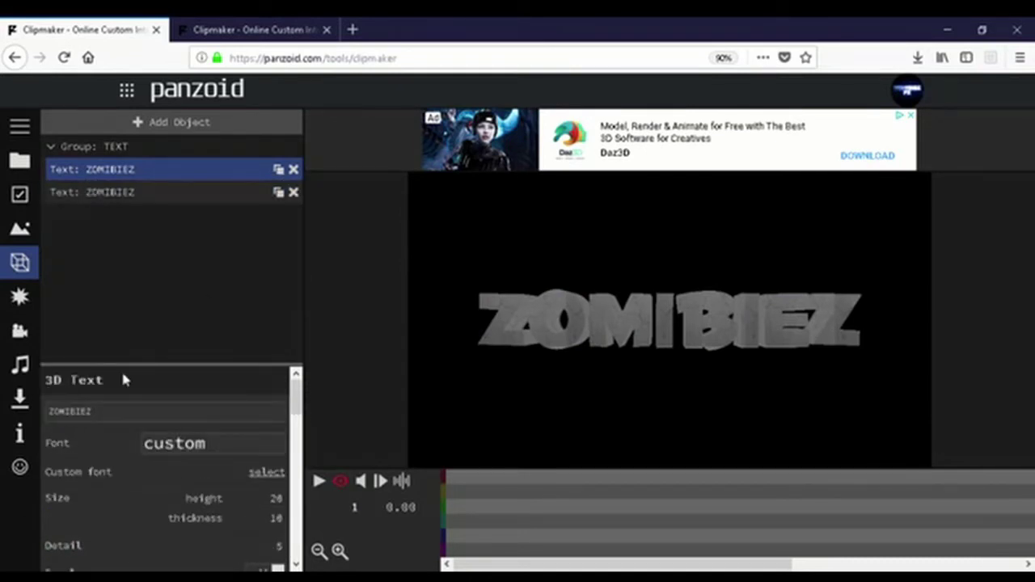
scroll(127, 461, "down", 5)
scroll(229, 462, "up", 5)
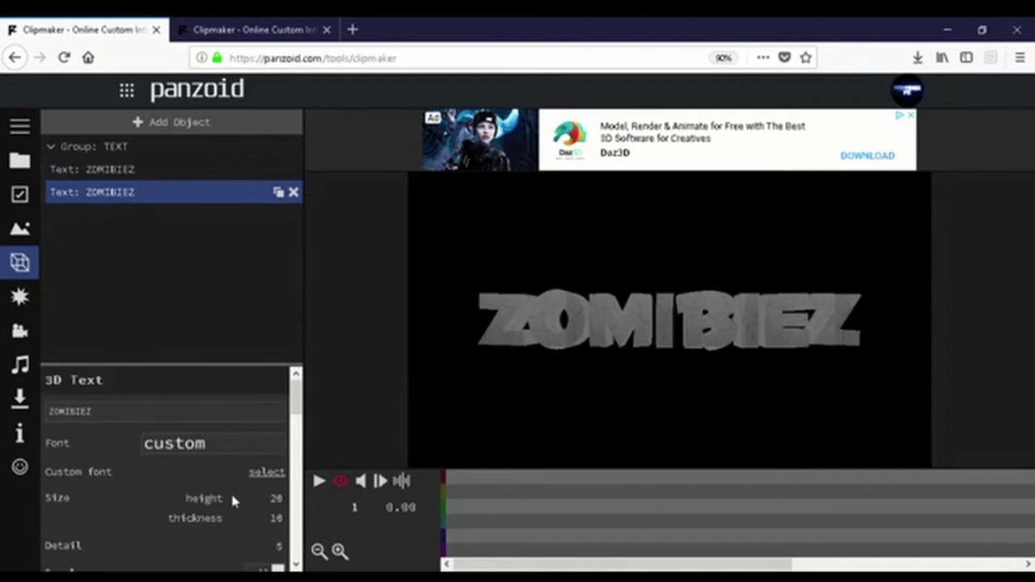
left_click(275, 522)
type("4")
key("Return")
Turn on the bevel for the duplicated text and set the bevel thickness to 0.4.
scroll(276, 494, "down", 6)
scroll(275, 499, "up", 3)
scroll(275, 499, "up", 1)
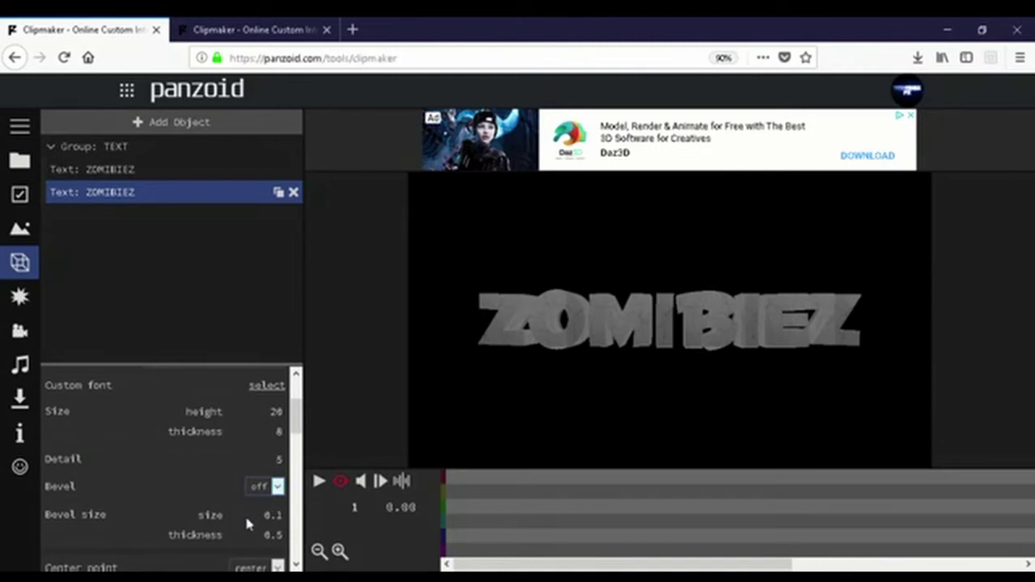
left_click(263, 527)
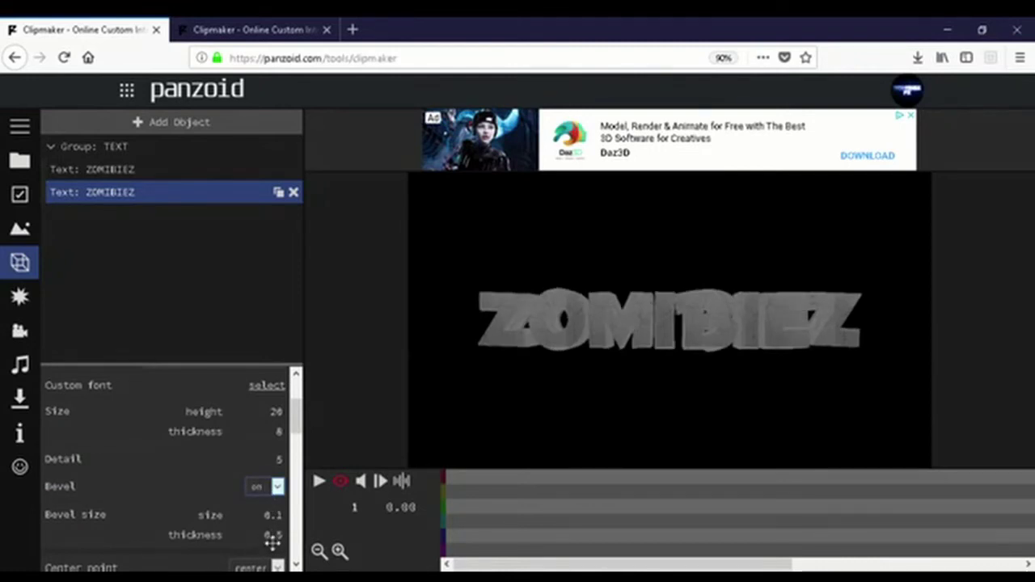
left_click(274, 540)
type(".4")
key("Return")
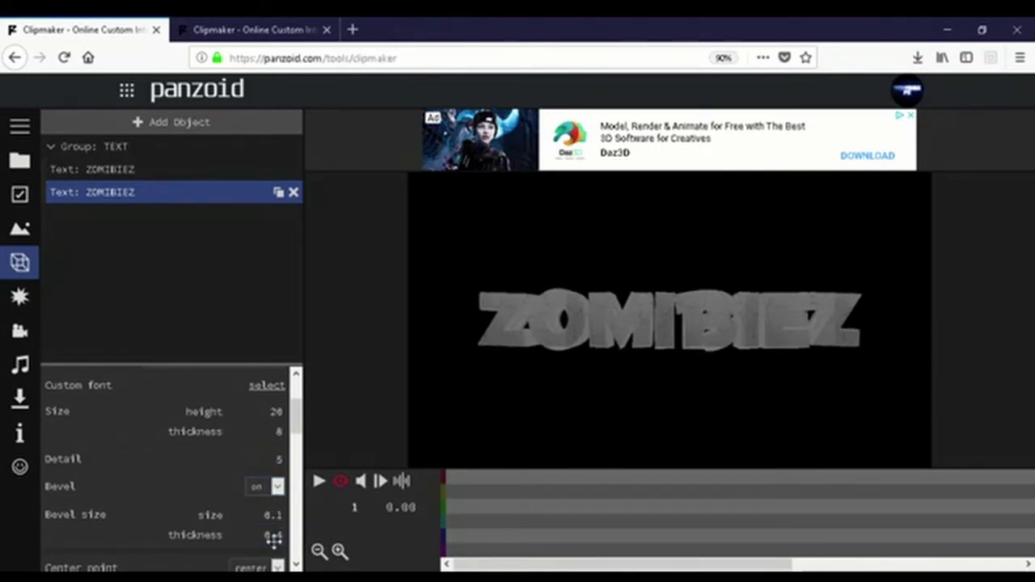
scroll(228, 521, "down", 10)
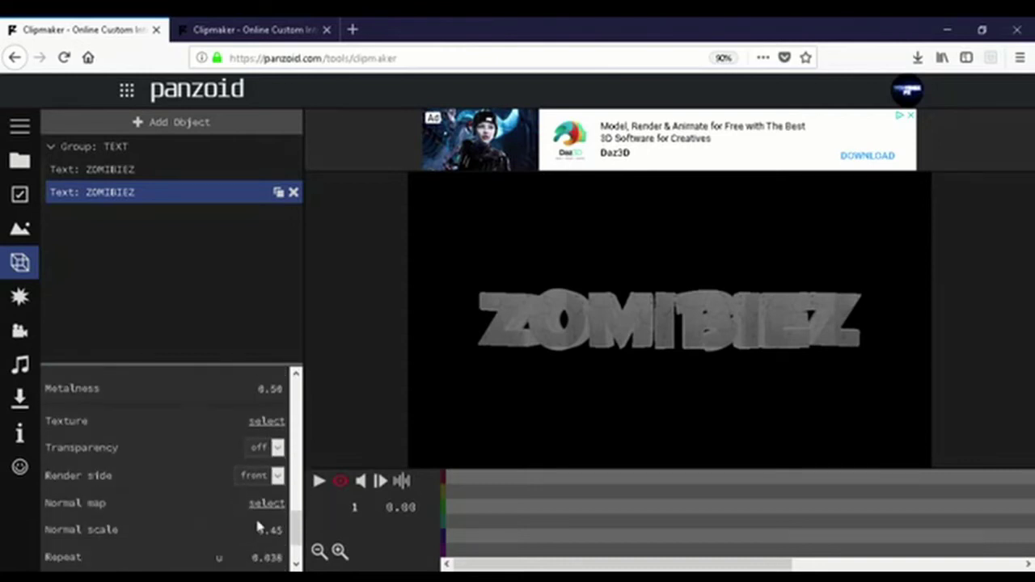
Set the duplicated ZOMIBIEZ text's color to red and check the layered text from a free view.
scroll(269, 524, "up", 5)
left_click(269, 487)
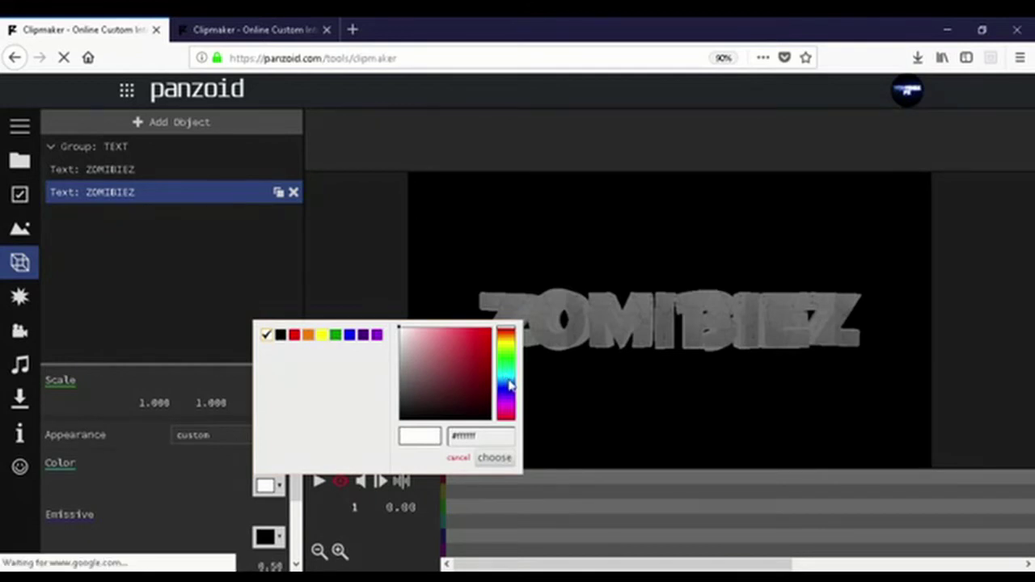
left_click(294, 335)
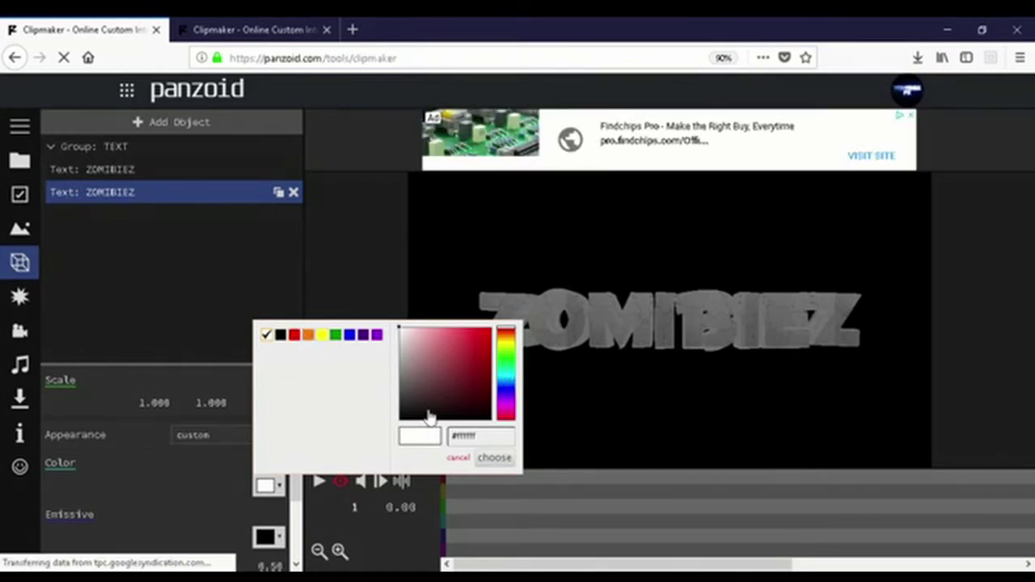
left_click(494, 458)
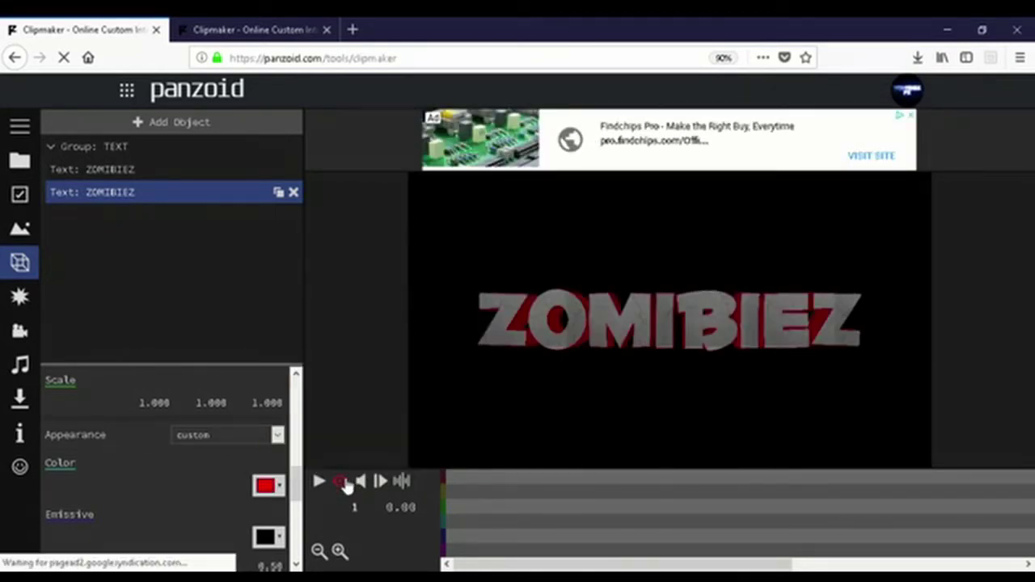
left_click_drag(496, 377, 587, 321)
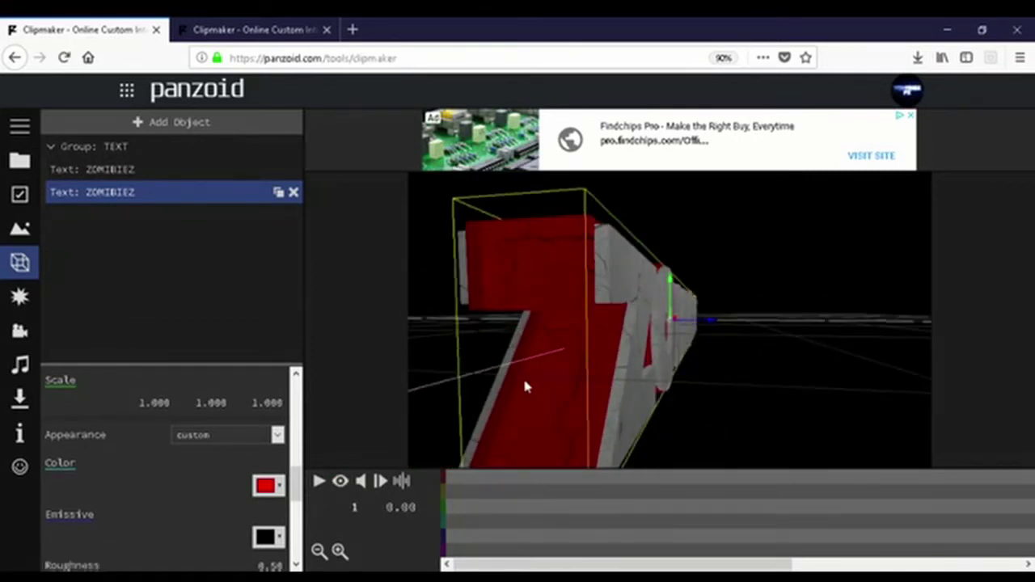
left_click_drag(585, 377, 591, 354)
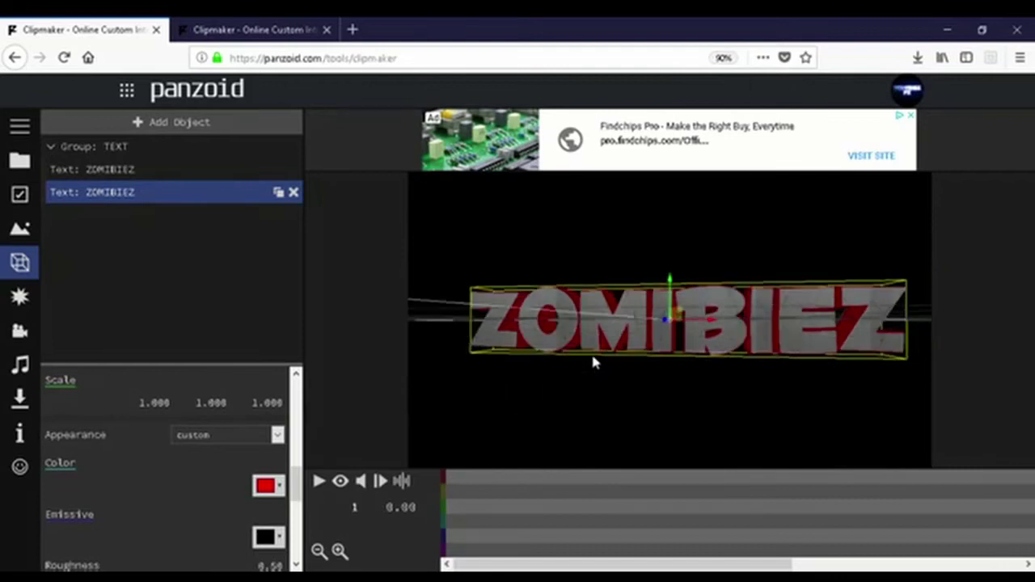
left_click(351, 482)
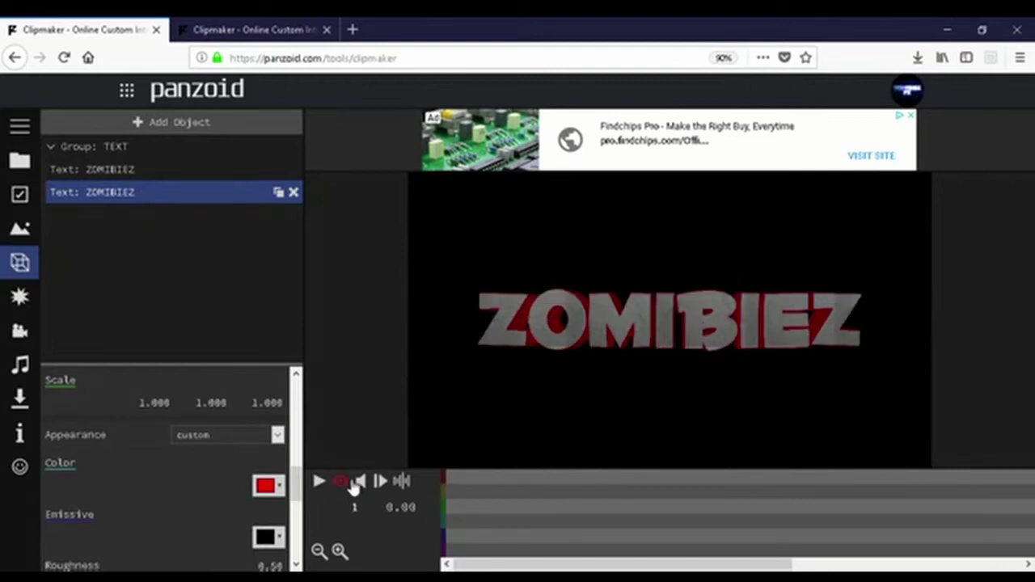
Move the camera back by setting its Z position to 100.
left_click(14, 332)
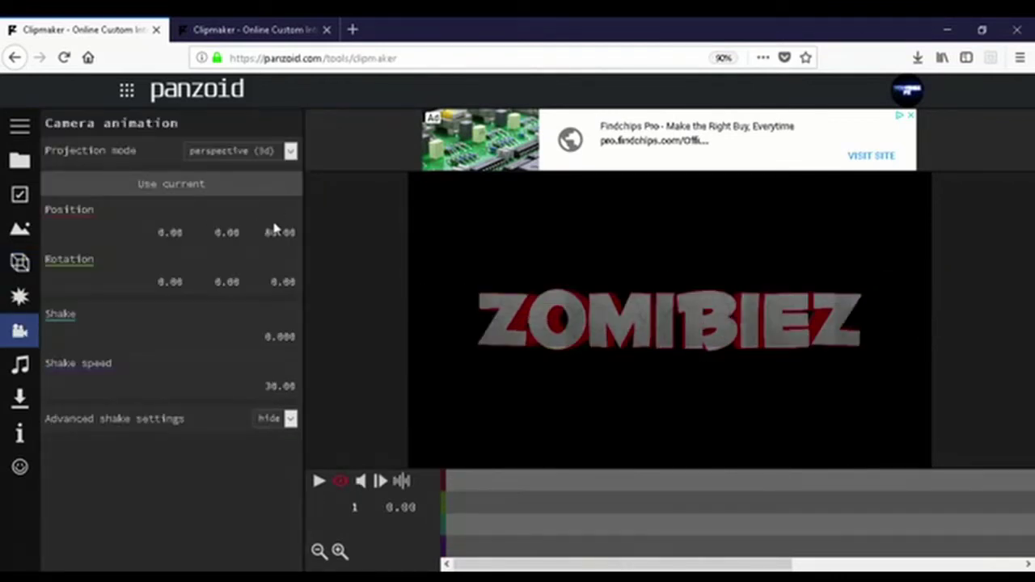
scroll(460, 226, "down", 2)
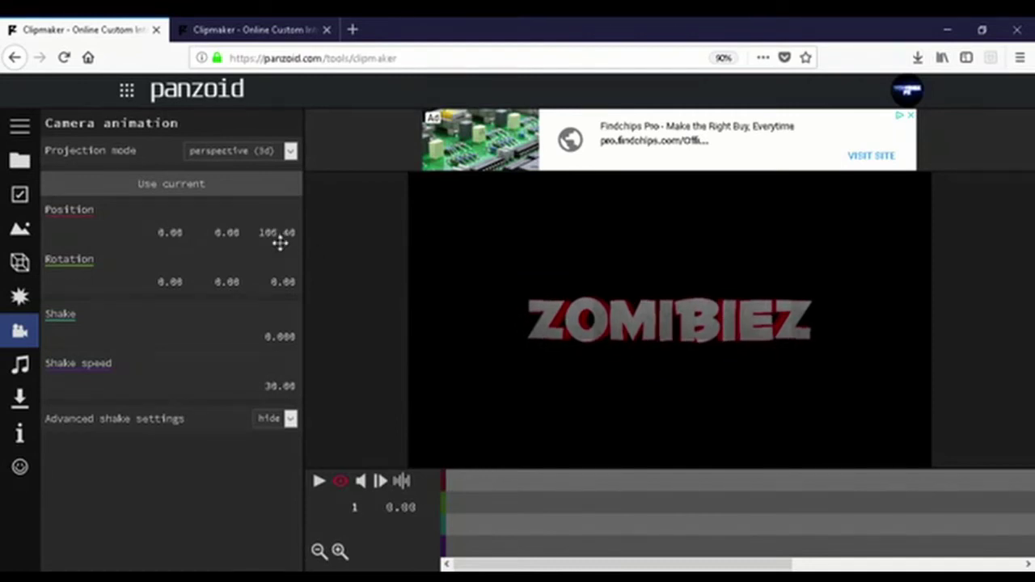
left_click(280, 236)
type("100")
key("Return")
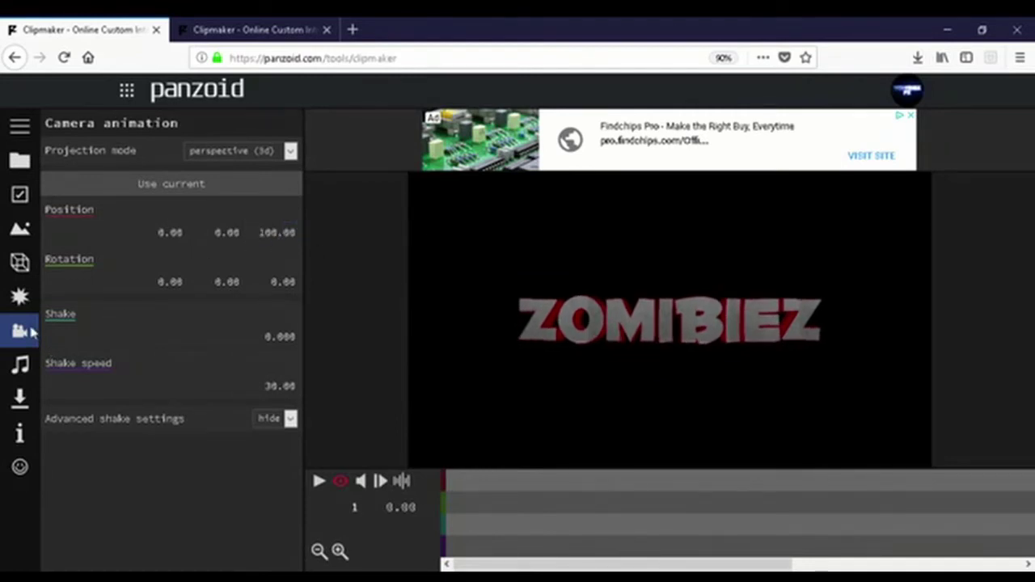
Examine the red text copy's material and text settings and its look from an angled free view.
left_click(18, 265)
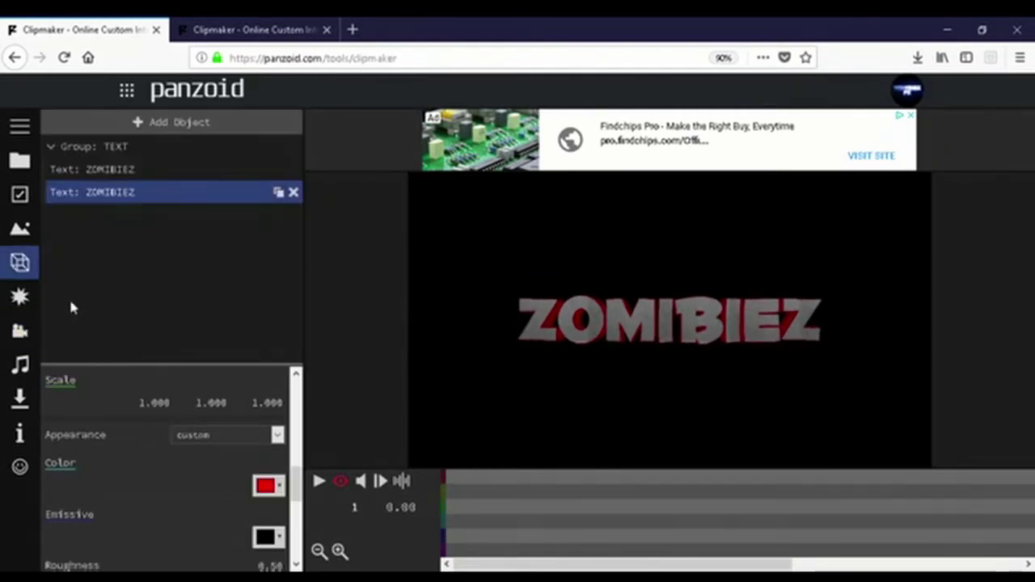
scroll(208, 470, "down", 5)
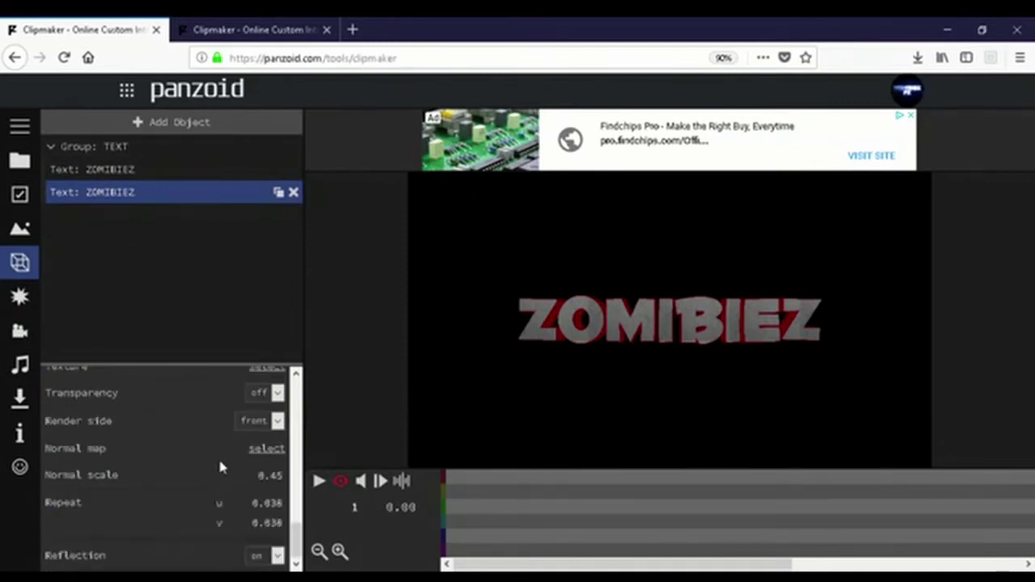
scroll(218, 465, "up", 5)
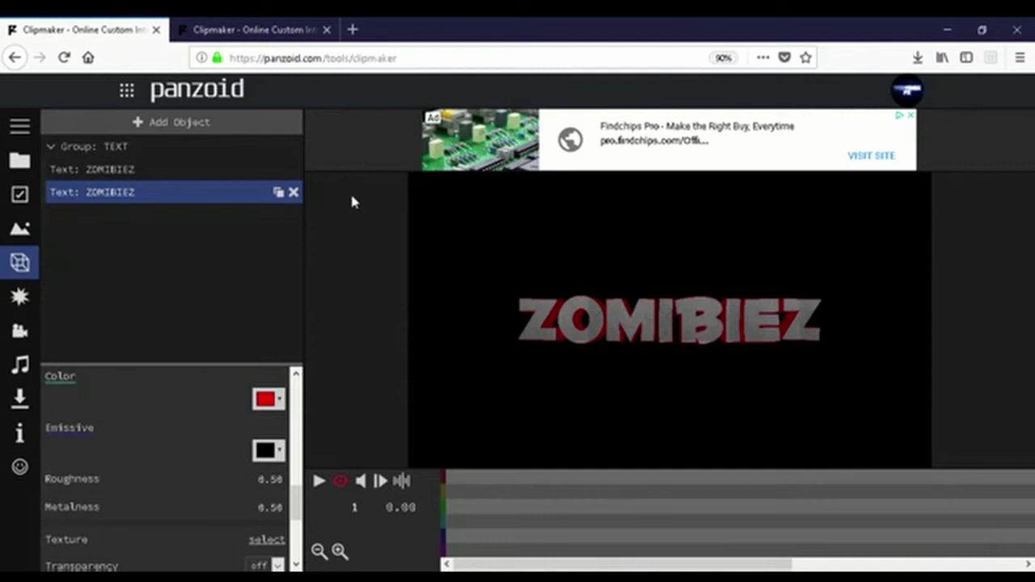
left_click(343, 482)
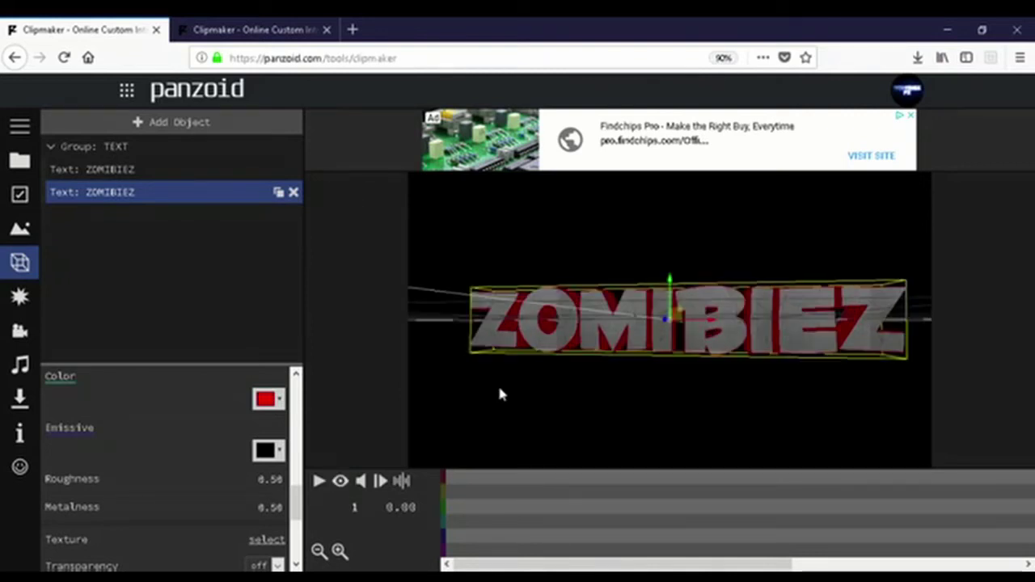
mouse_move(492, 375)
left_mouse_down()
mouse_move(636, 382)
mouse_move(660, 373)
mouse_move(509, 370)
mouse_move(560, 418)
mouse_move(507, 365)
left_mouse_up()
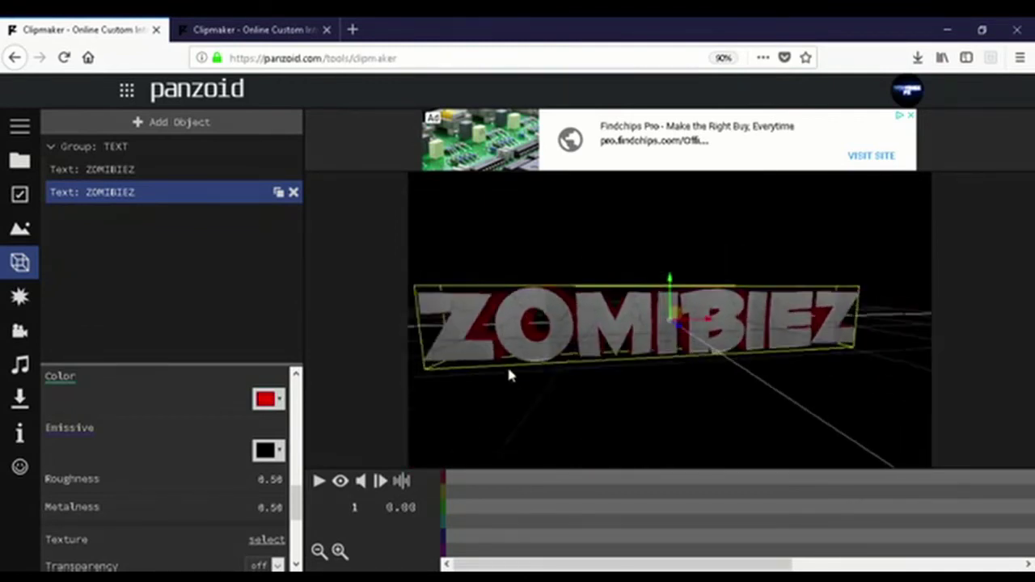
left_click(341, 482)
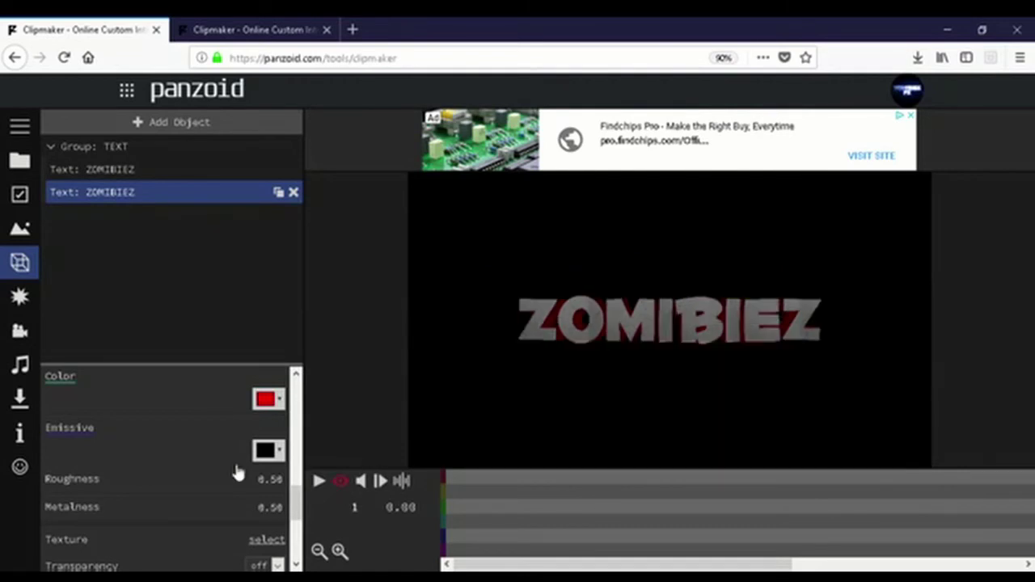
scroll(153, 462, "down", 6)
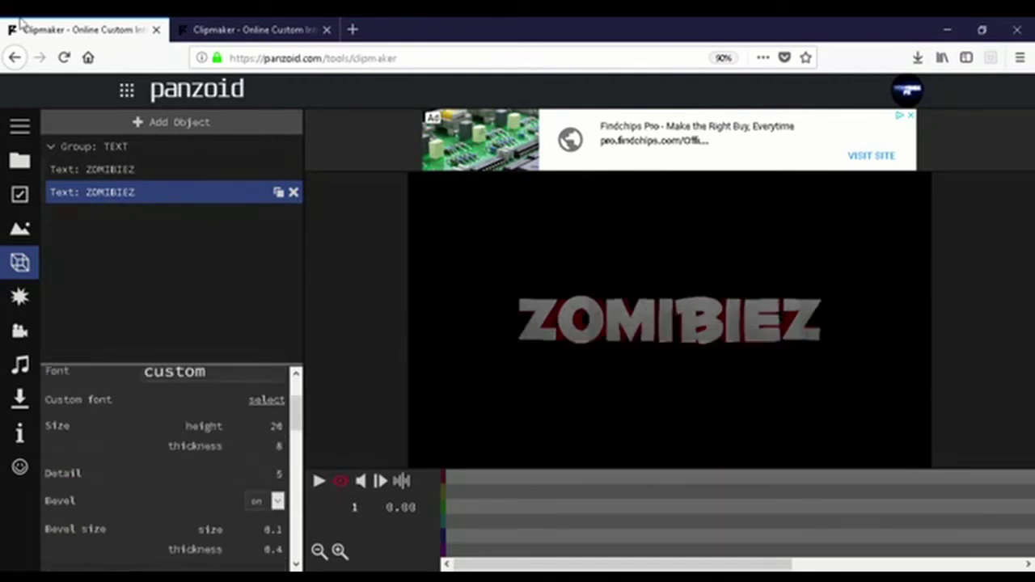
Collapse the TEXT group and add a new group named Lightroom.
left_click(52, 148)
left_click(178, 121)
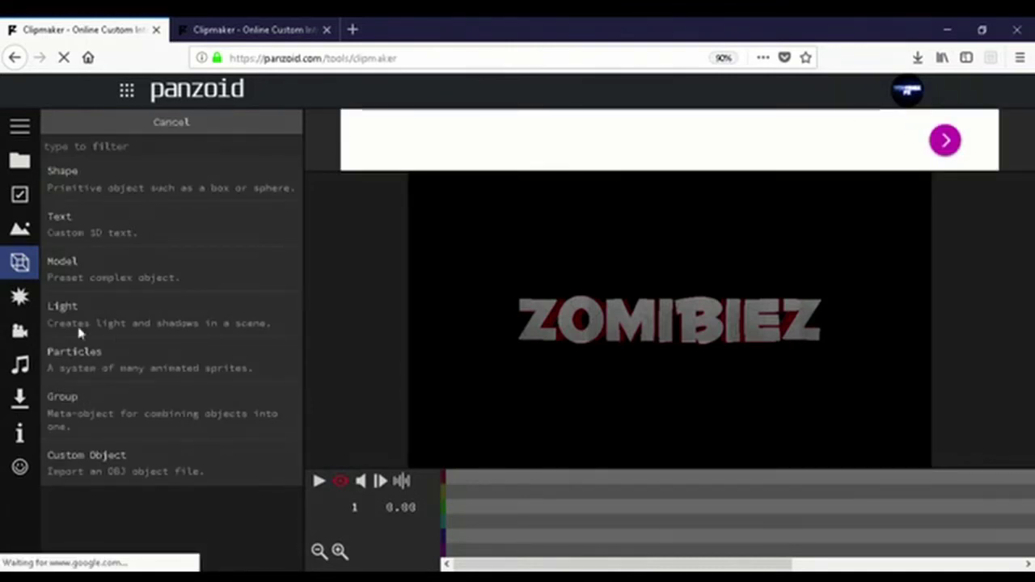
left_click(93, 404)
scroll(162, 472, "up", 1)
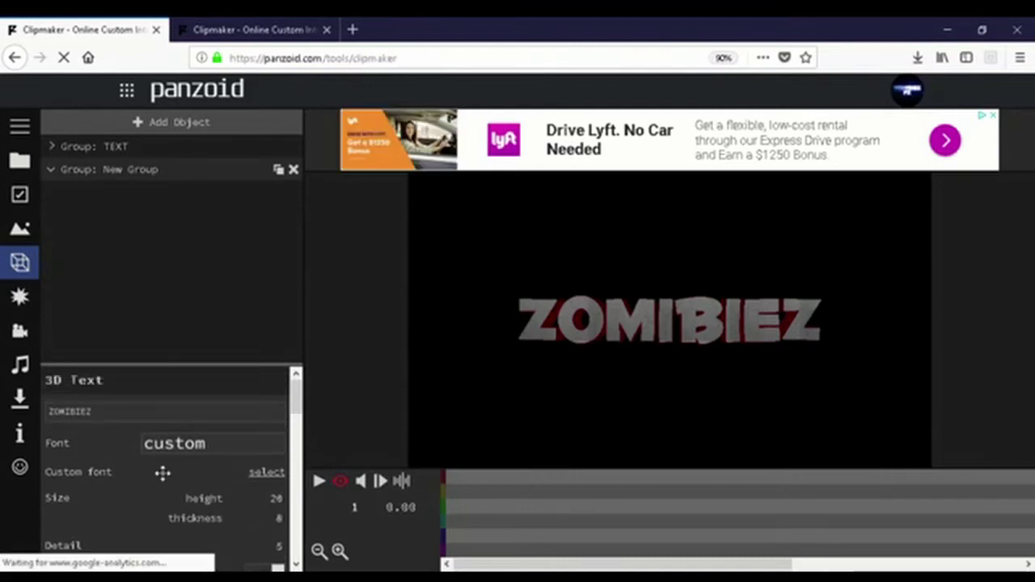
left_click_drag(97, 411, 47, 412)
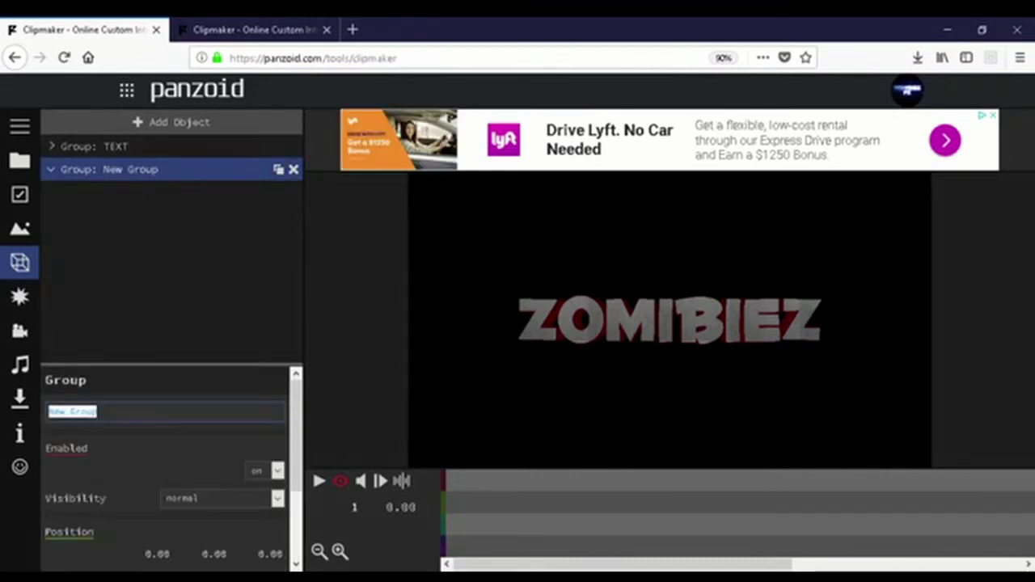
type("x")
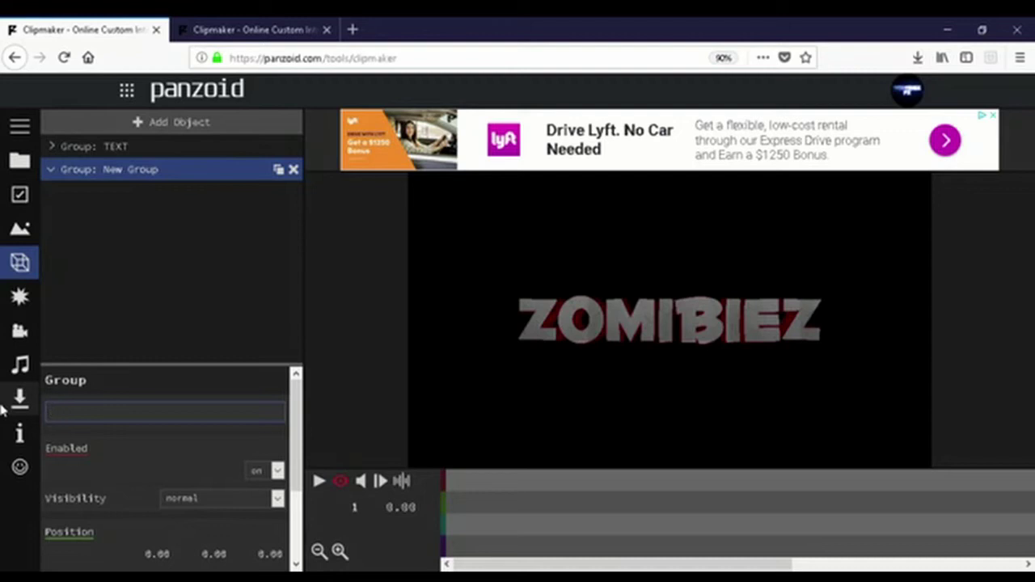
key("Return")
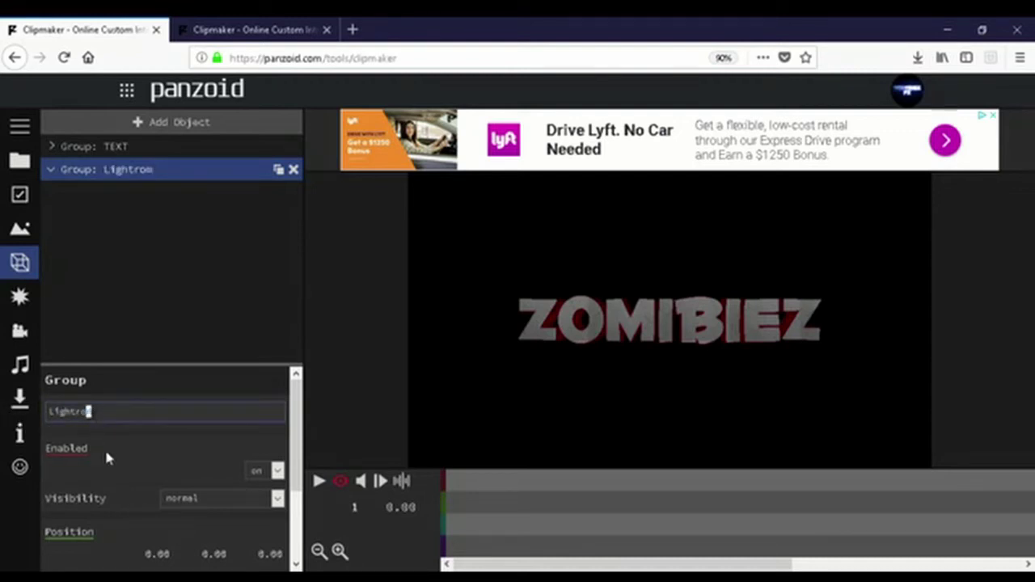
type("o")
key("Return")
Add a light to the Lightroom group and set its position to 0, 0, 100.
left_click(168, 125)
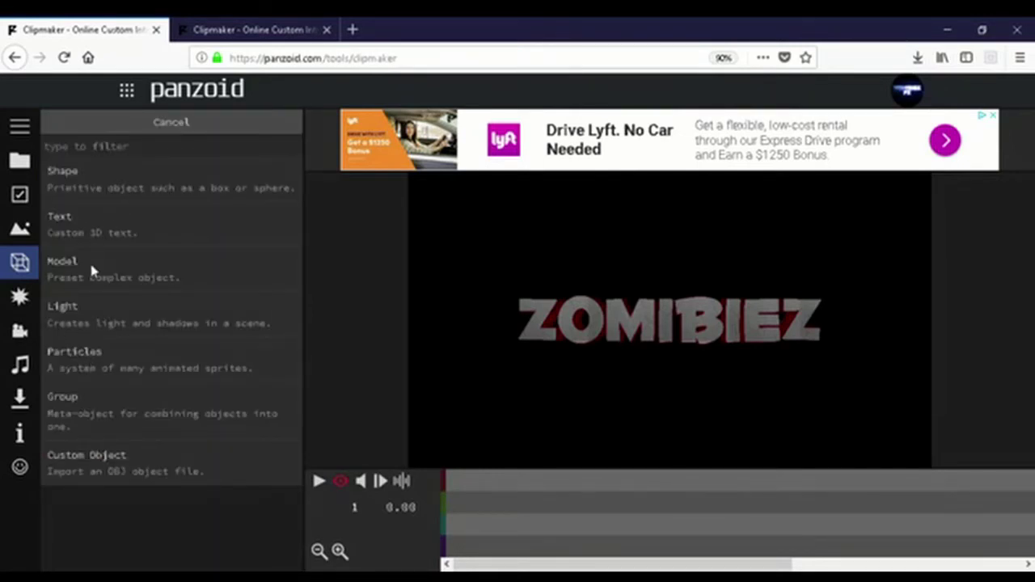
left_click(64, 314)
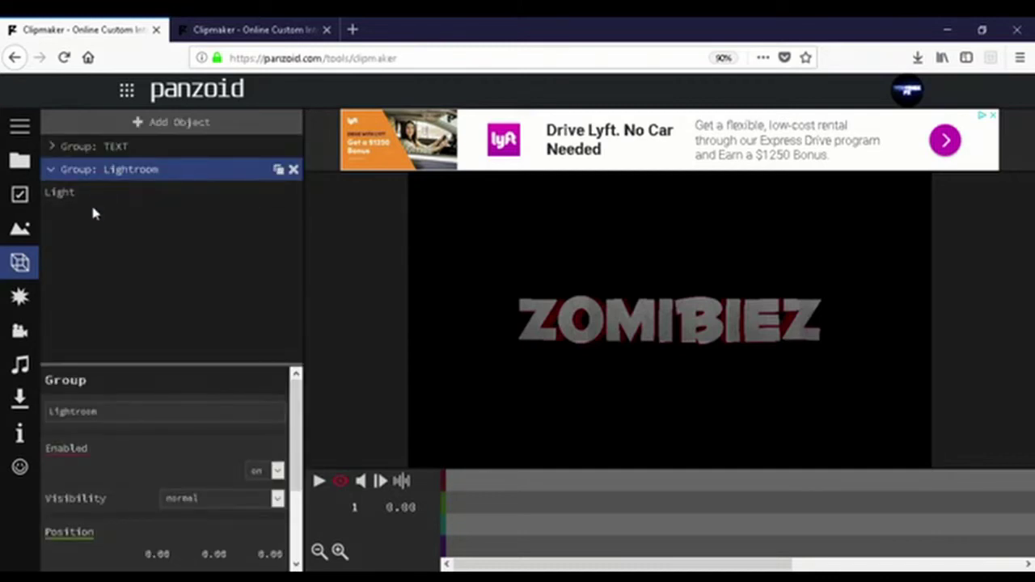
left_click(194, 192)
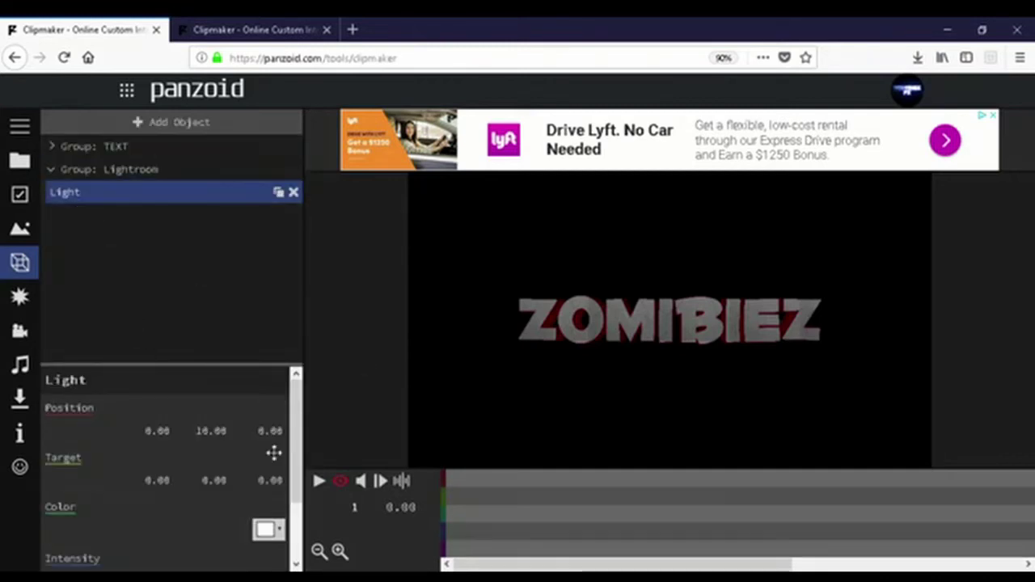
left_click(227, 433)
type("0")
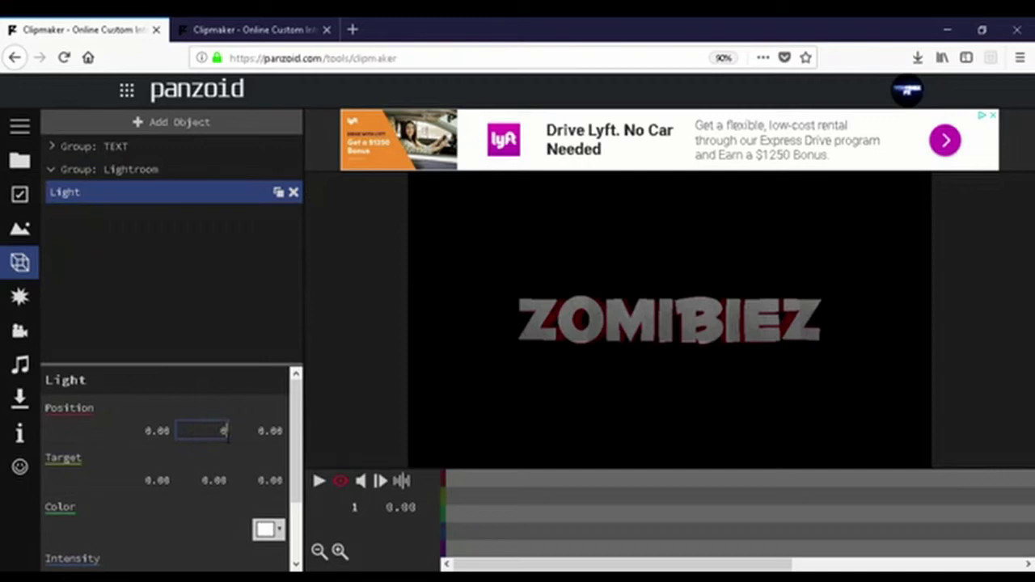
key("Return")
left_click(275, 433)
type("100")
key("Return")
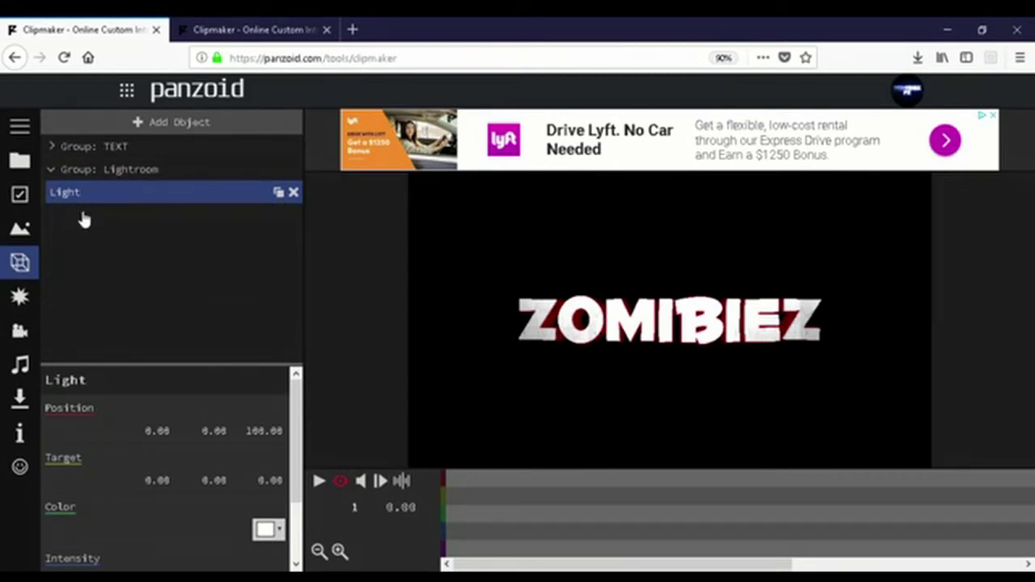
Duplicate the light and set the copy's X position to -100.
key("ctrl+d")
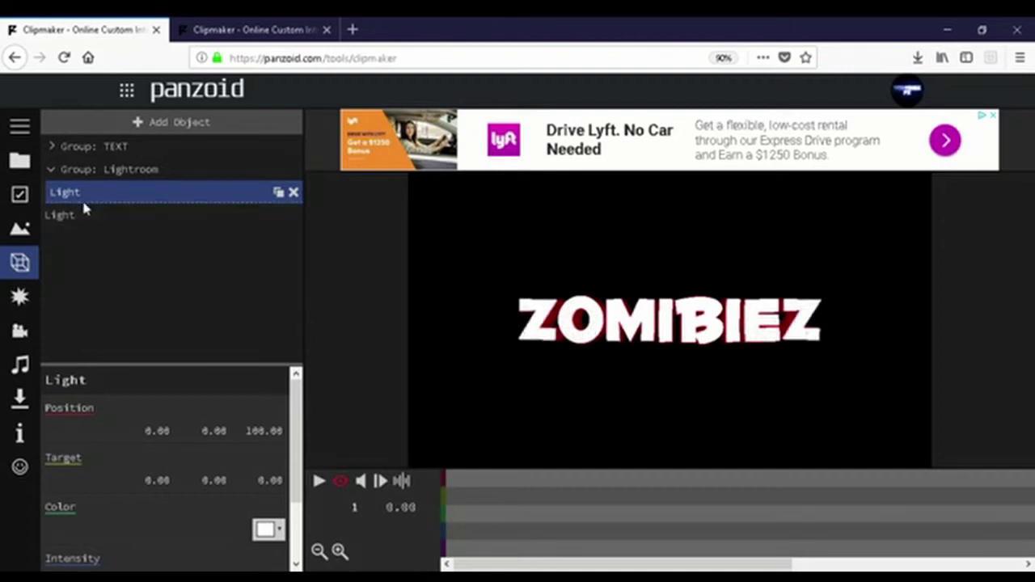
left_click(76, 214)
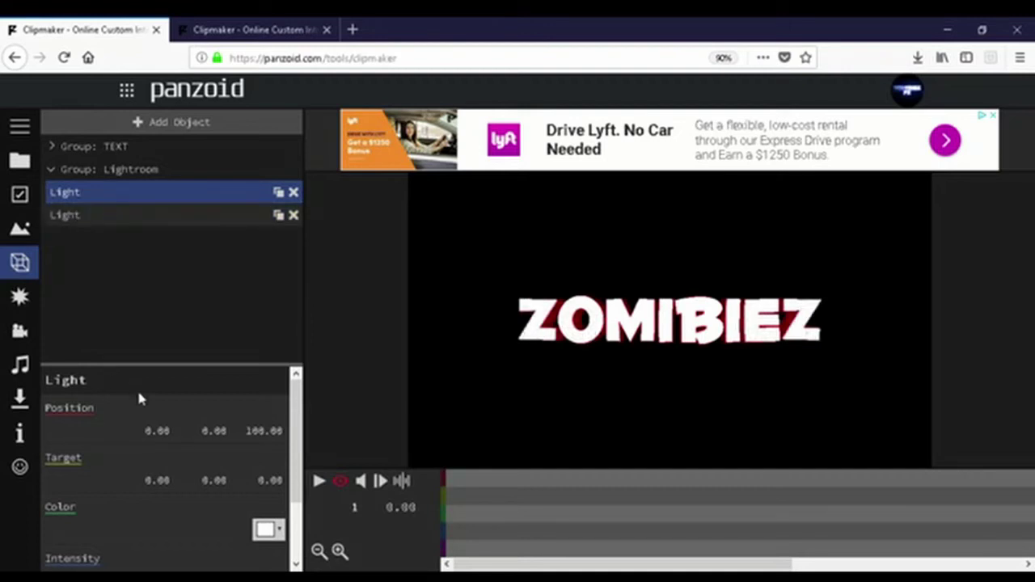
left_click(158, 432)
type("-100")
key("Return")
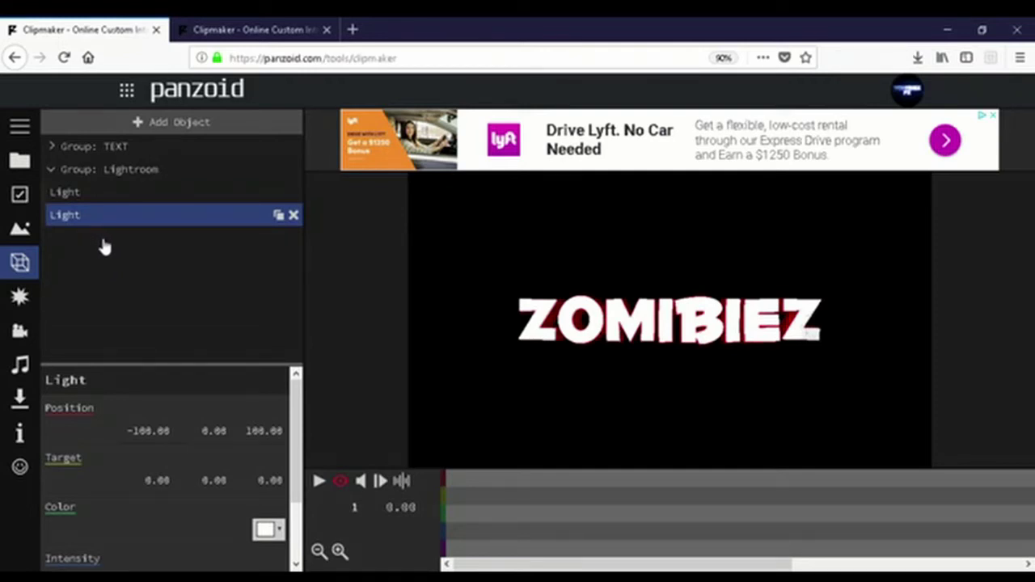
Duplicate the second light, set the new copy's X position to 100, and check the lighting in the free view.
key("ctrl+v")
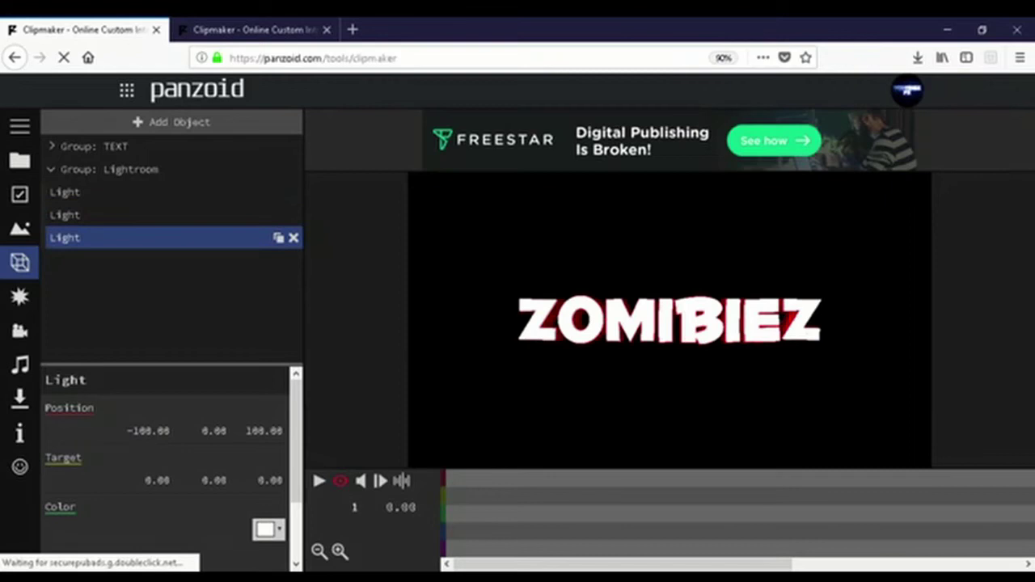
left_click(149, 434)
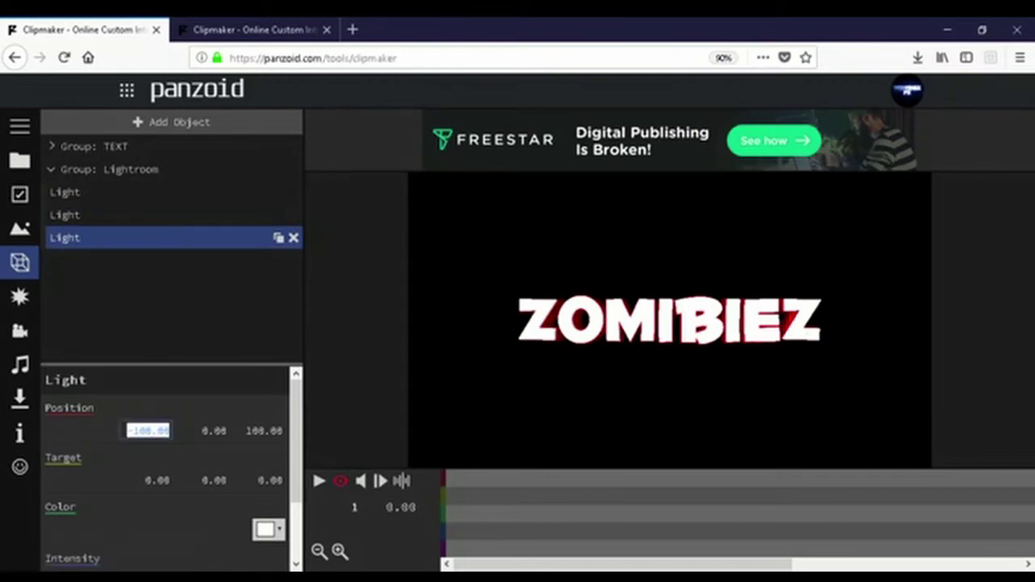
type("100")
key("Return")
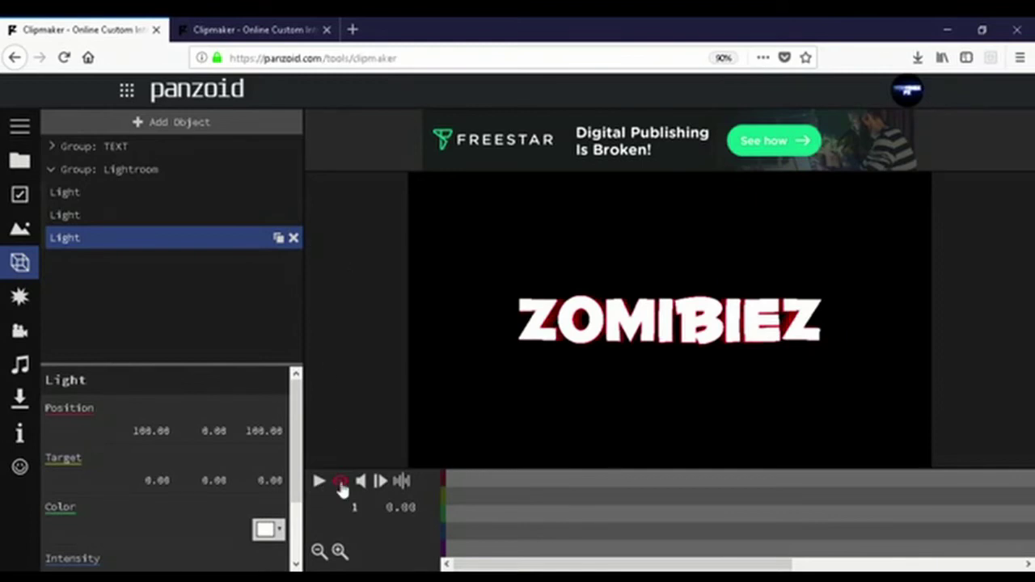
left_click(672, 293)
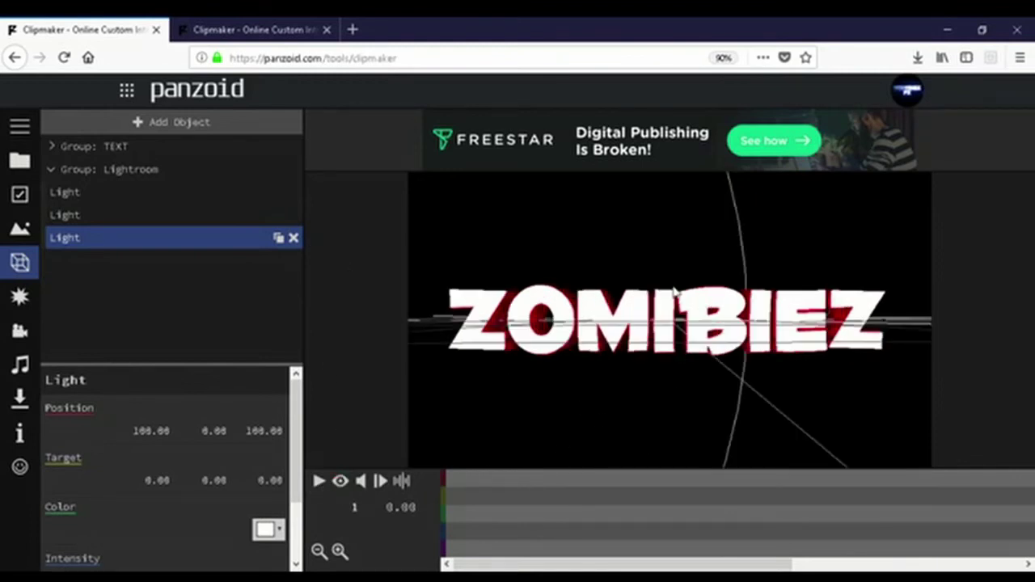
left_click(340, 481)
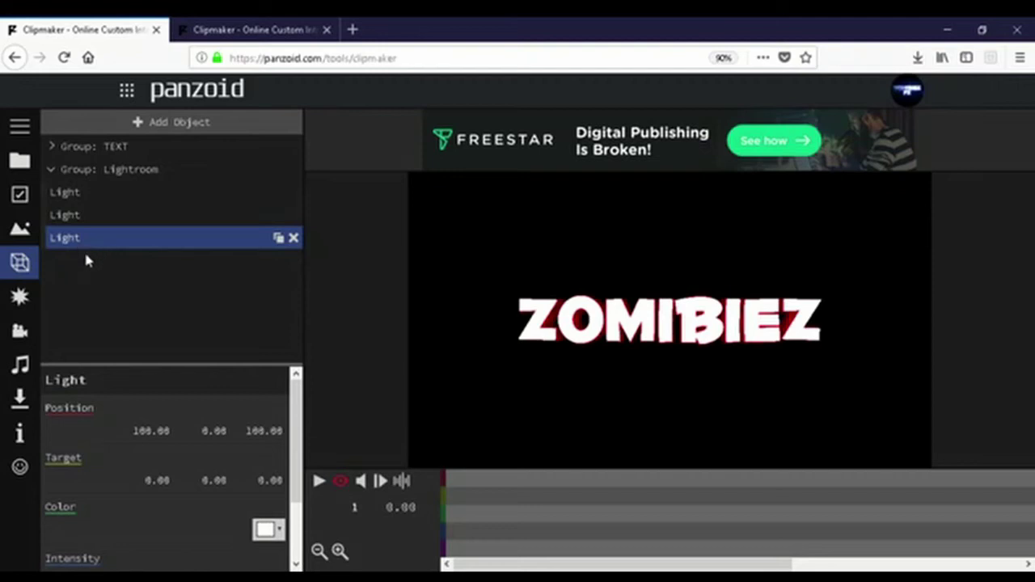
Duplicate the last light within the Lightroom group, set its position to 0, -100, 0, and check the lighting in the free view.
key("ctrl+v")
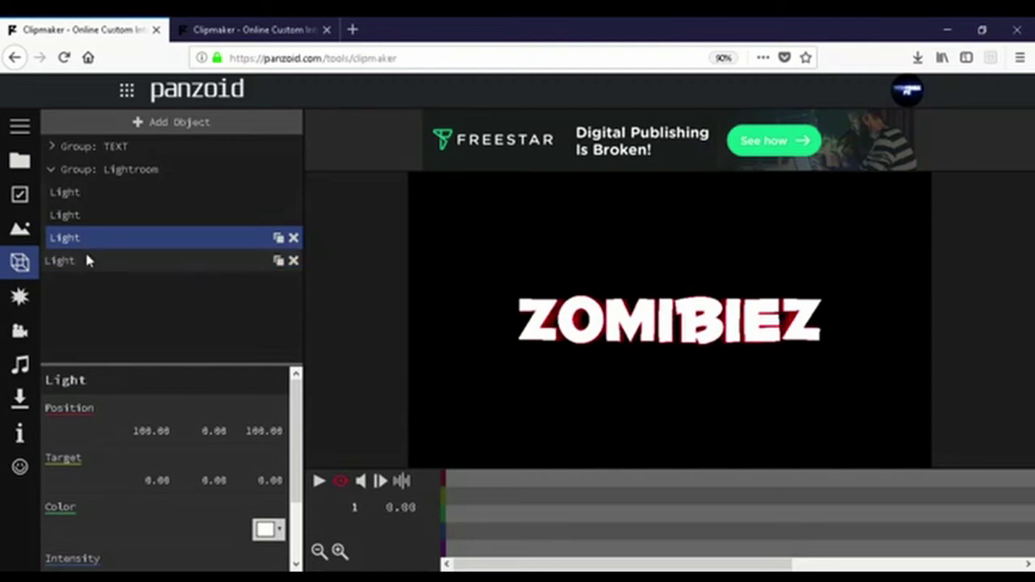
left_click_drag(97, 246, 92, 247)
left_click(264, 431)
type("0")
key("Return")
left_click(217, 435)
type("--100")
key("Return")
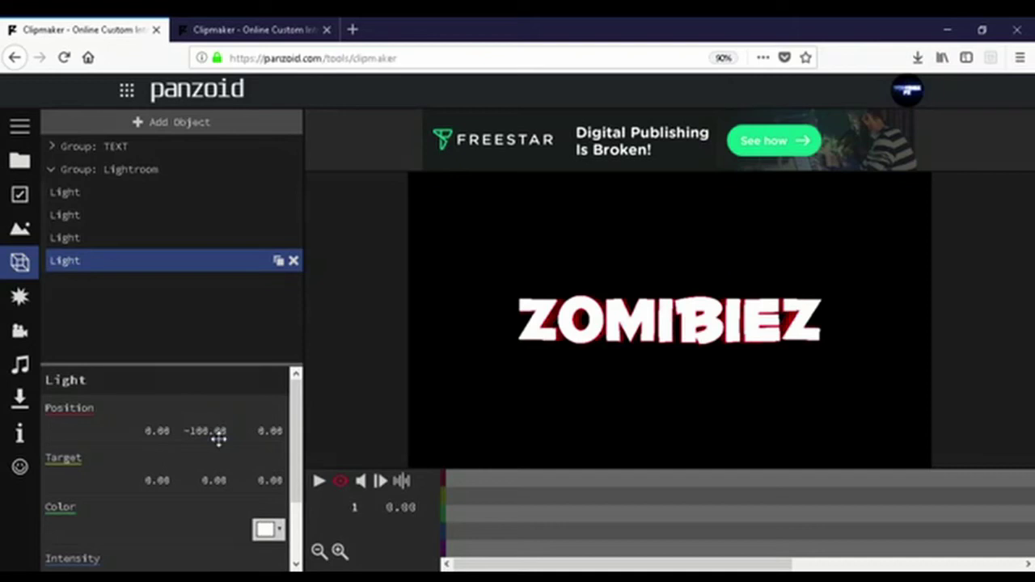
left_click(340, 482)
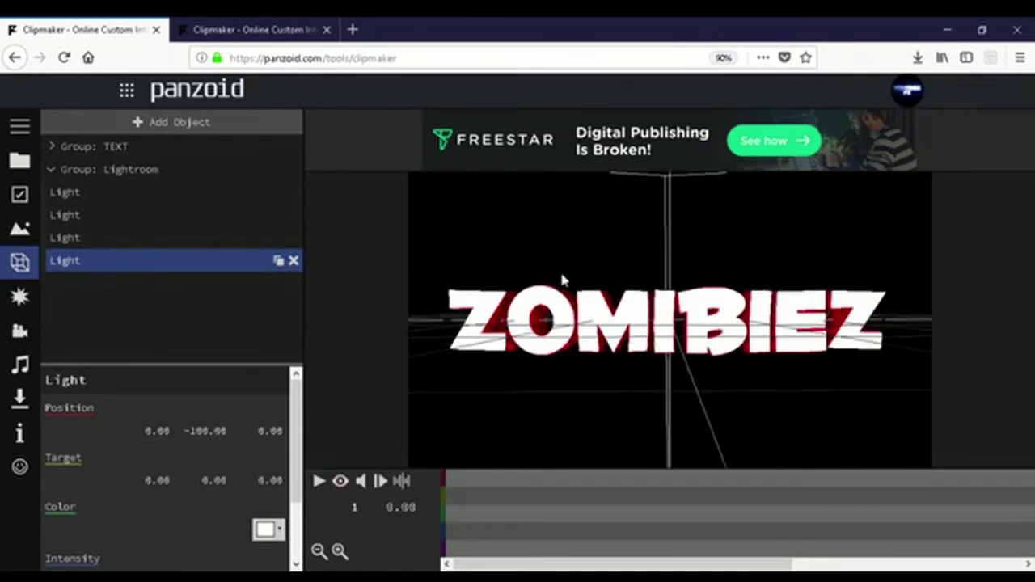
left_click_drag(575, 384, 617, 356)
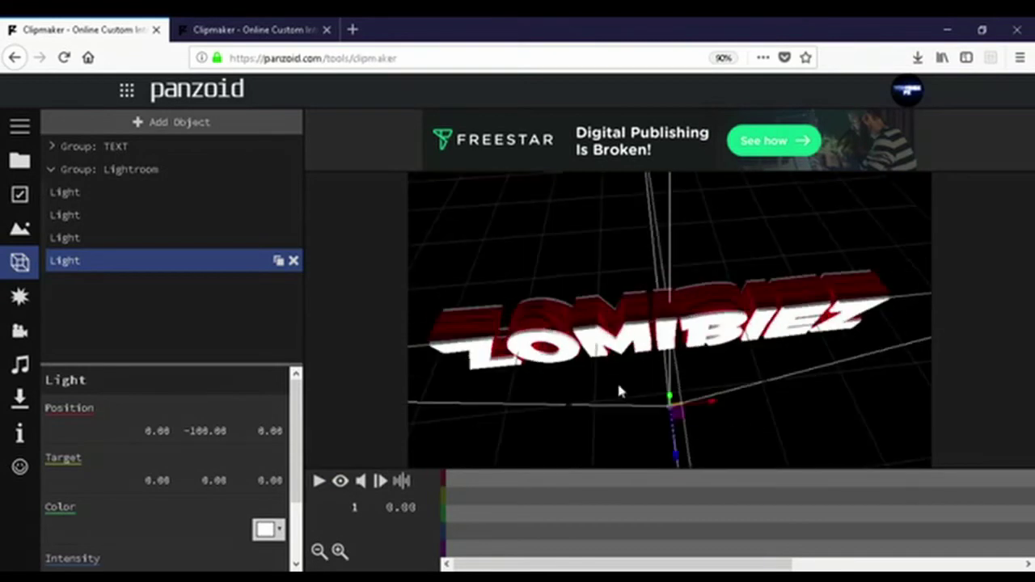
left_click_drag(585, 236, 614, 248)
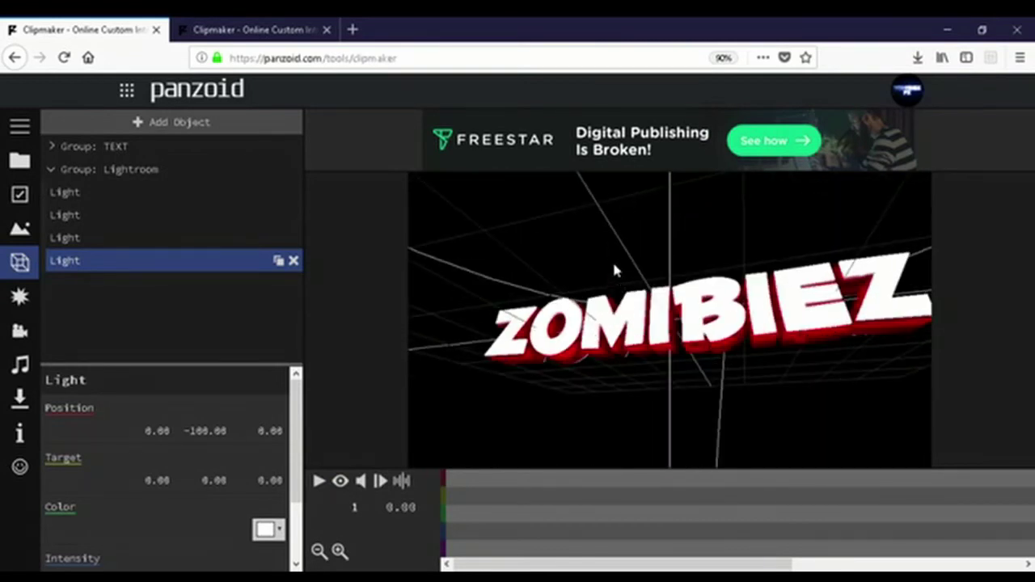
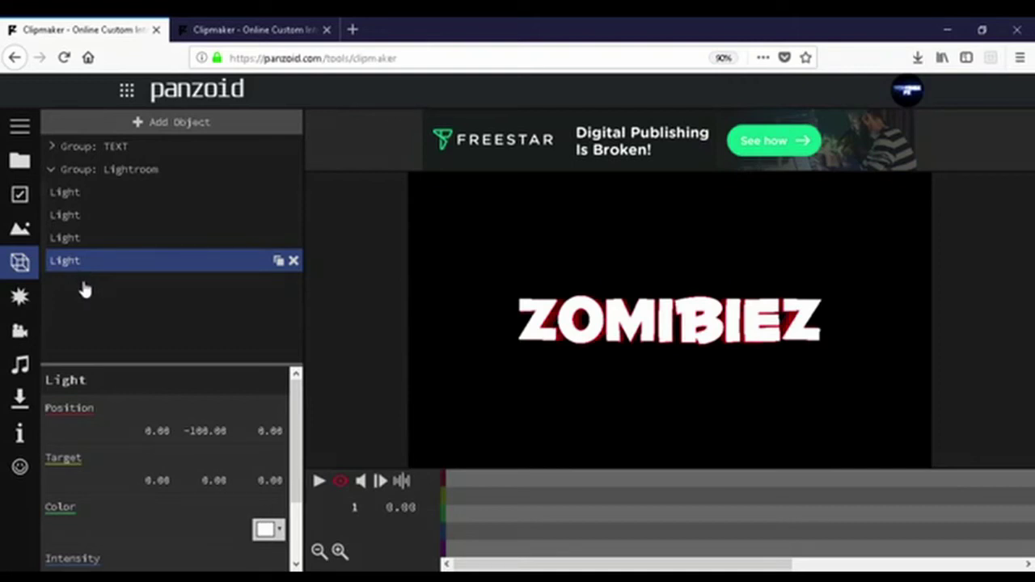
Duplicate the last light as a fifth Lightroom light and set its position to -100, 0, -100.
key("ctrl+v")
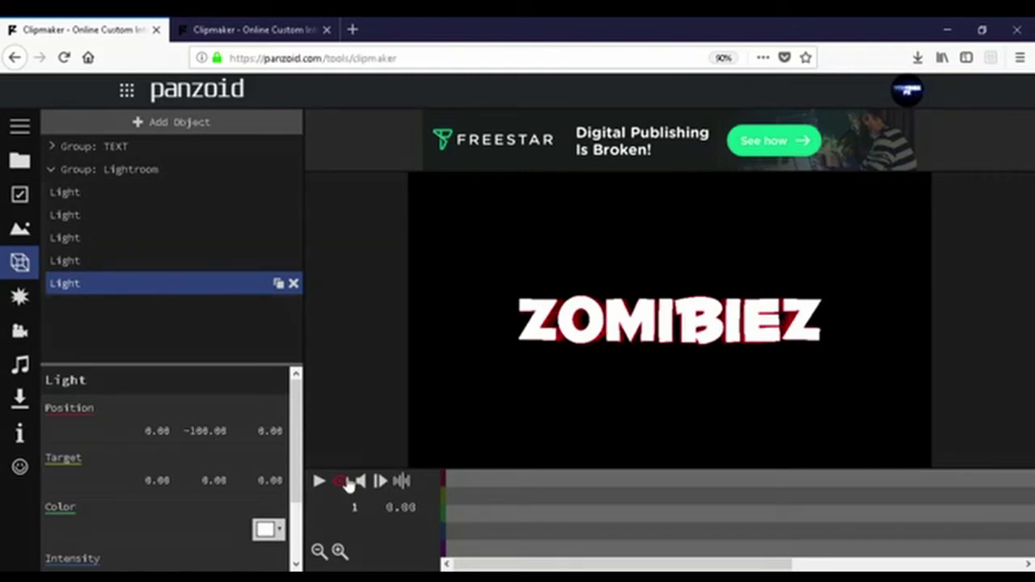
left_click(207, 431)
type("0")
left_click(258, 447)
left_click(269, 431)
type("-100")
left_click(261, 444)
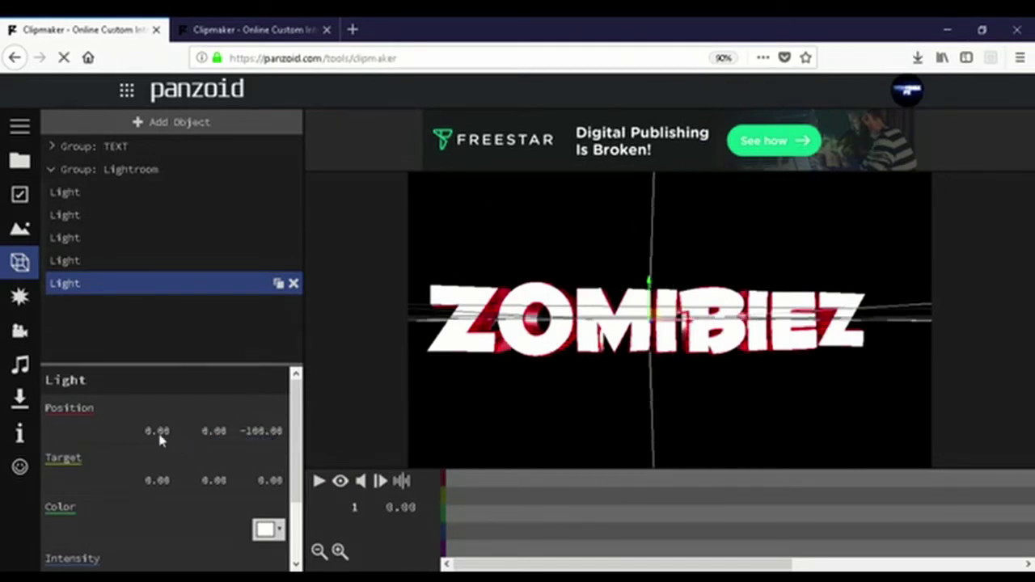
left_click(162, 431)
type("-100")
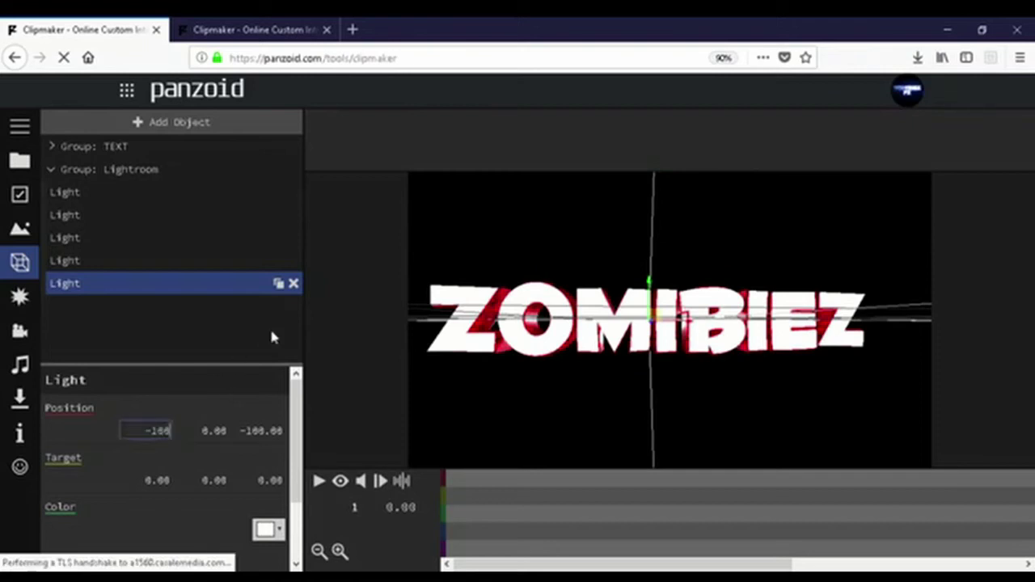
left_click(273, 337)
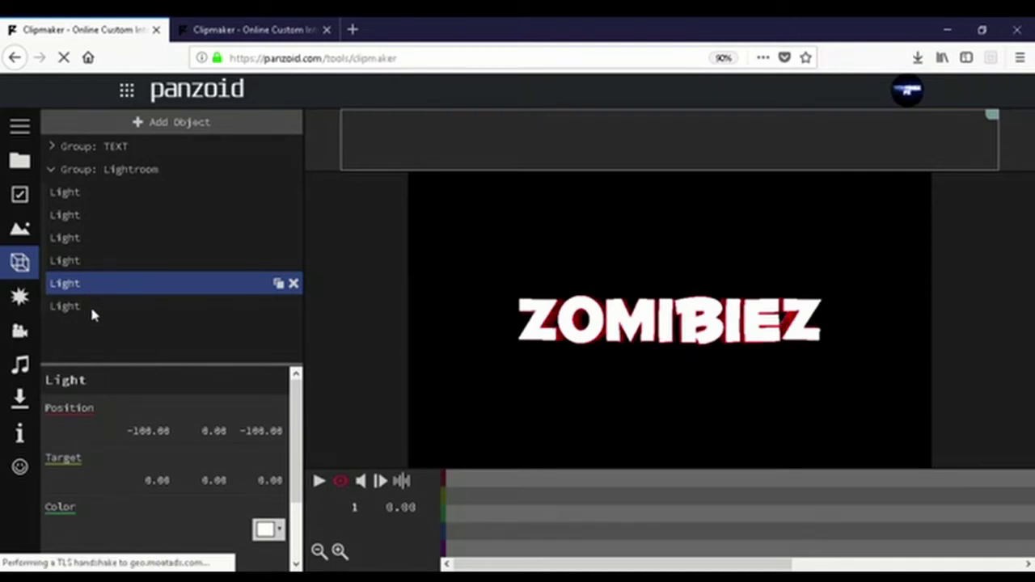
Set the X position of the sixth Lightroom light to 100 and collapse the Lightroom group.
left_click(151, 431)
type("100")
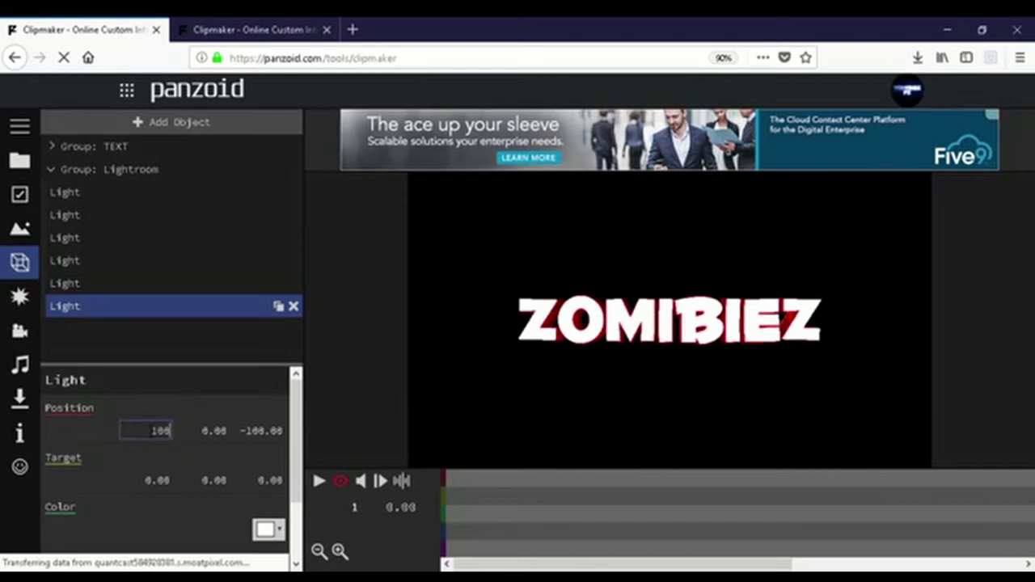
left_click(419, 438)
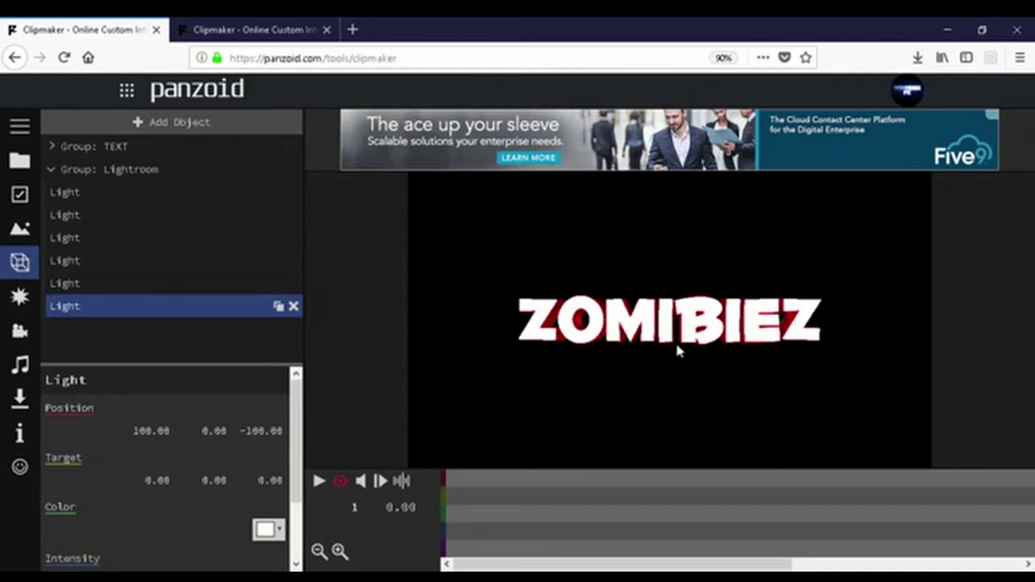
left_click(54, 172)
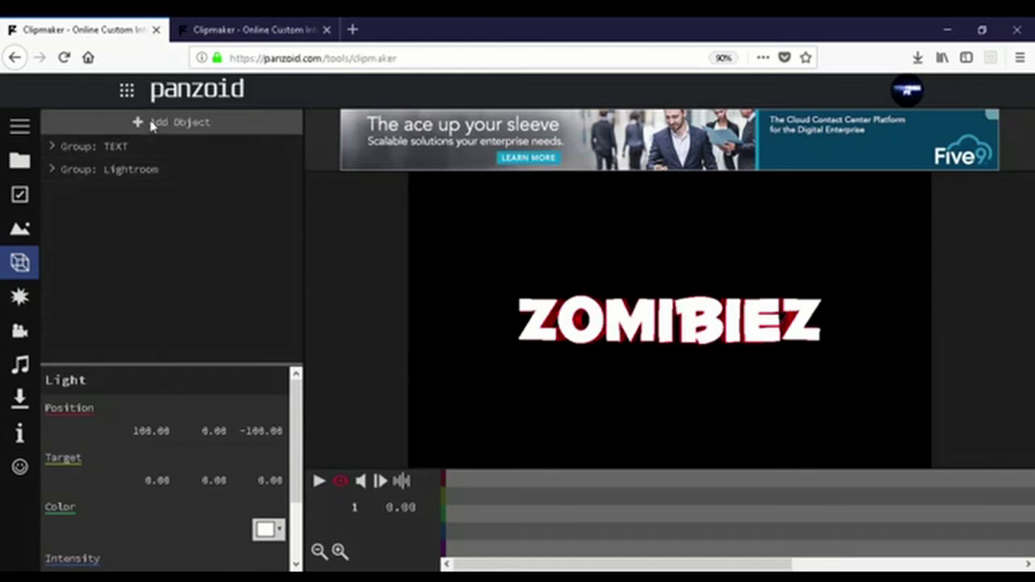
left_click(152, 123)
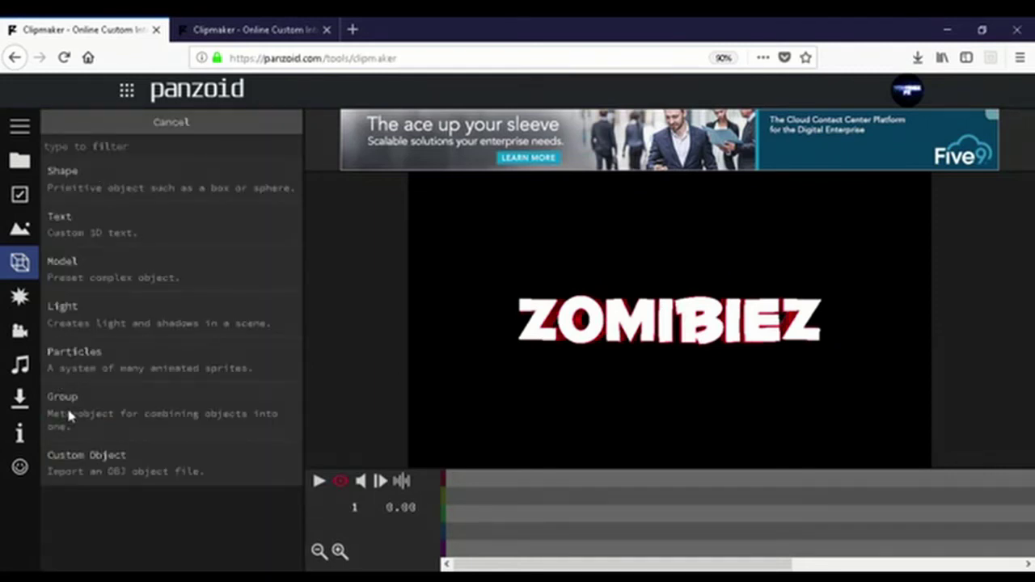
left_click(147, 123)
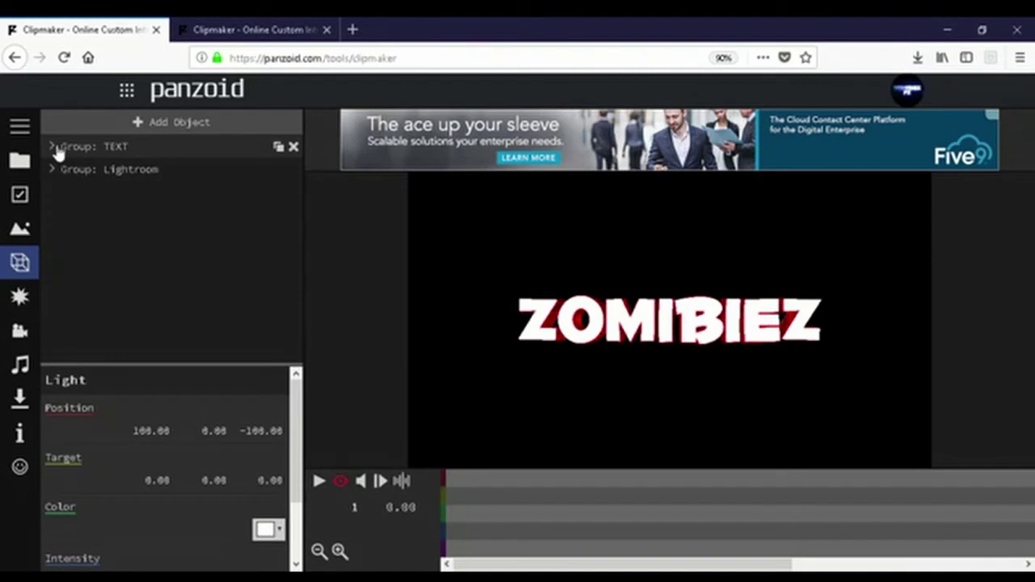
Expand the TEXT group and set the first ZOMIBIEZ text's metalness and roughness to 1.
left_click(58, 147)
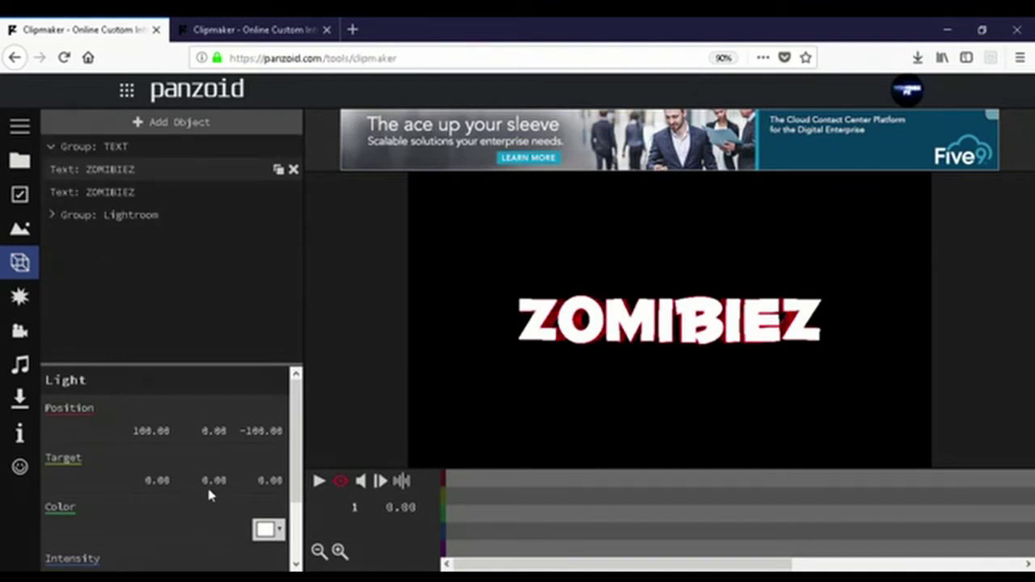
scroll(212, 482, "down", 8)
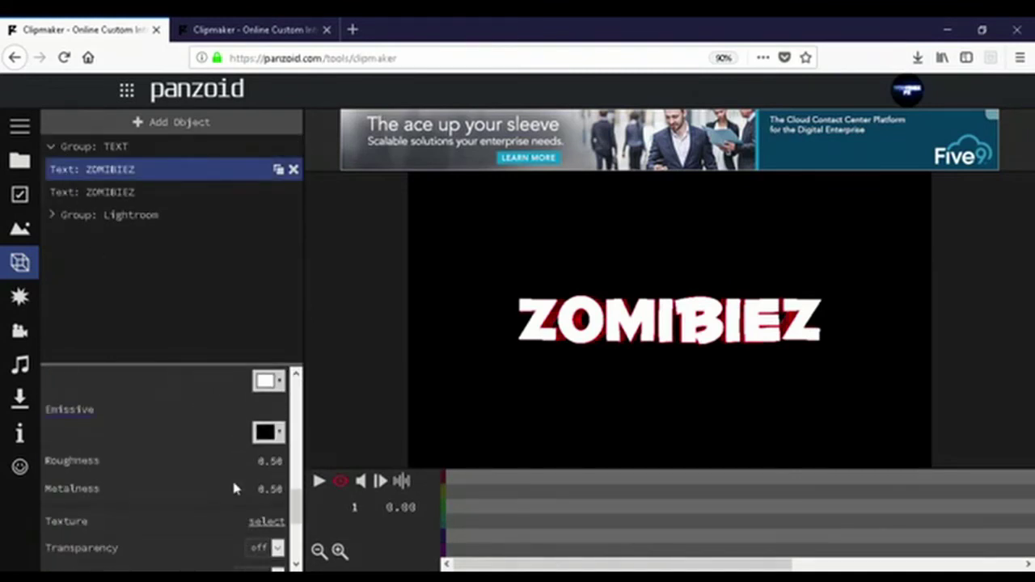
left_click_drag(260, 499, 262, 469)
left_click(262, 467)
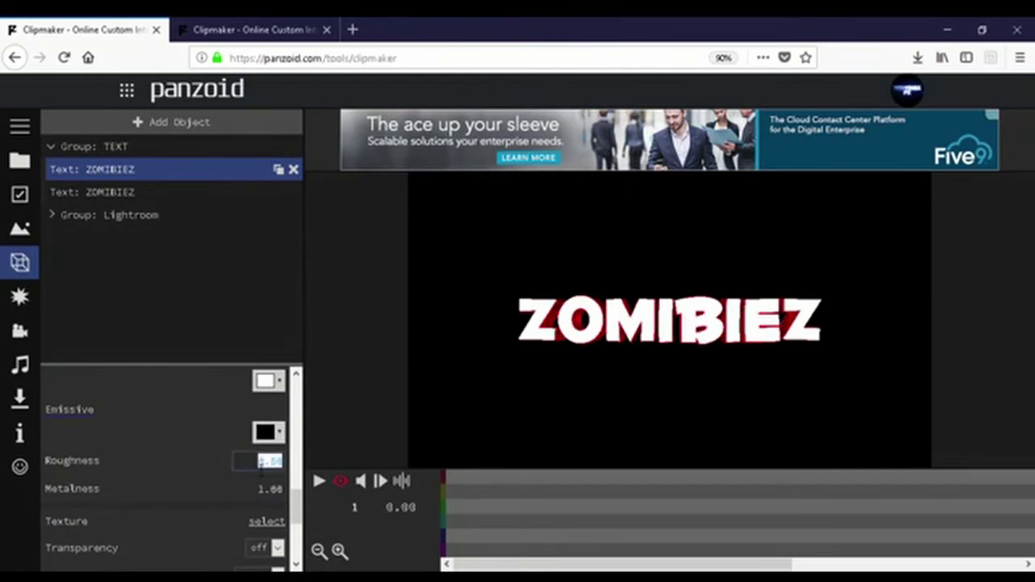
type("1")
key("Return")
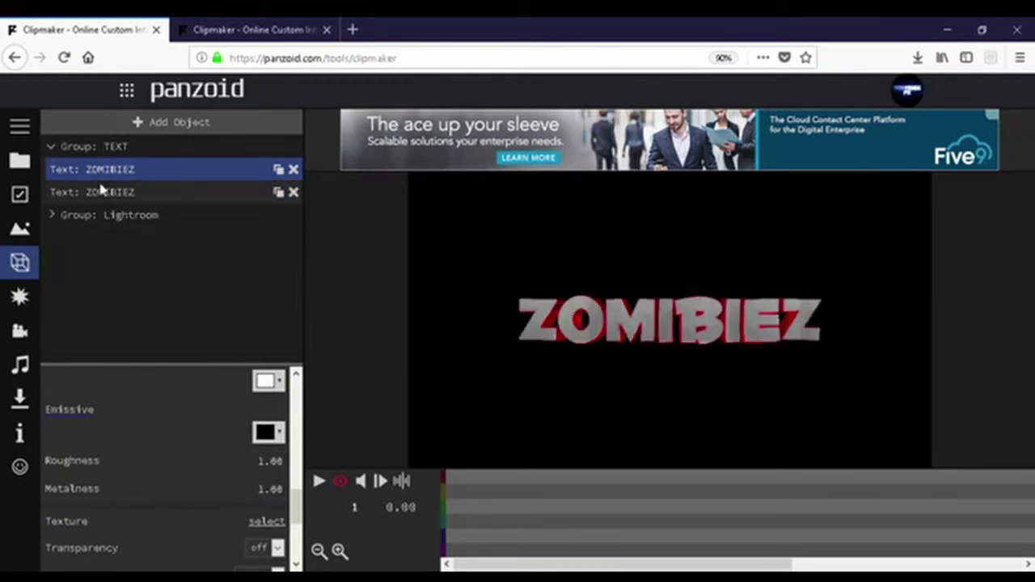
Set the metalness and roughness of the second, red ZOMIBIEZ text to 1 and collapse the TEXT group.
left_click(270, 493)
type("1")
key("Return")
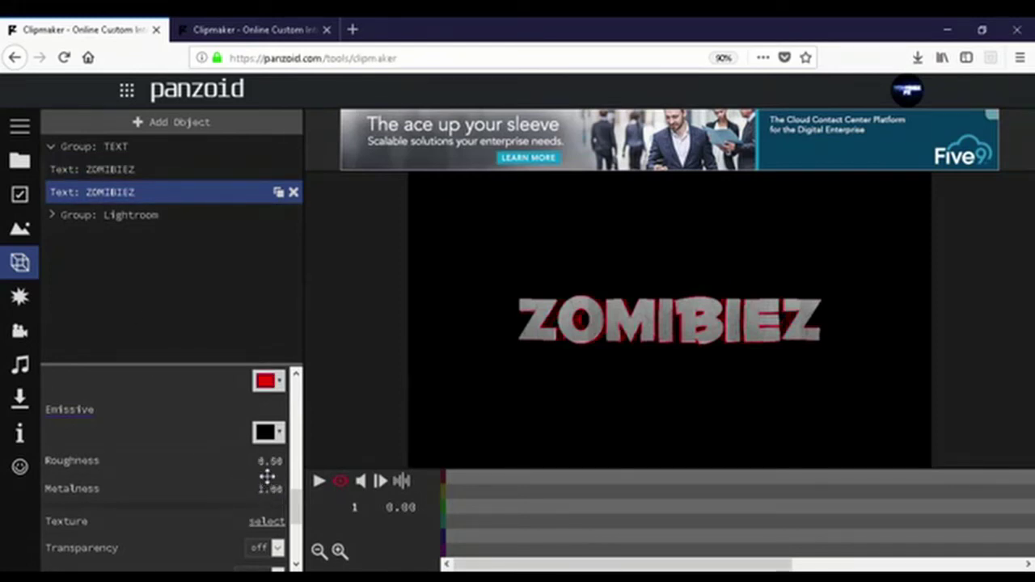
left_click(267, 467)
type("1")
key("Return")
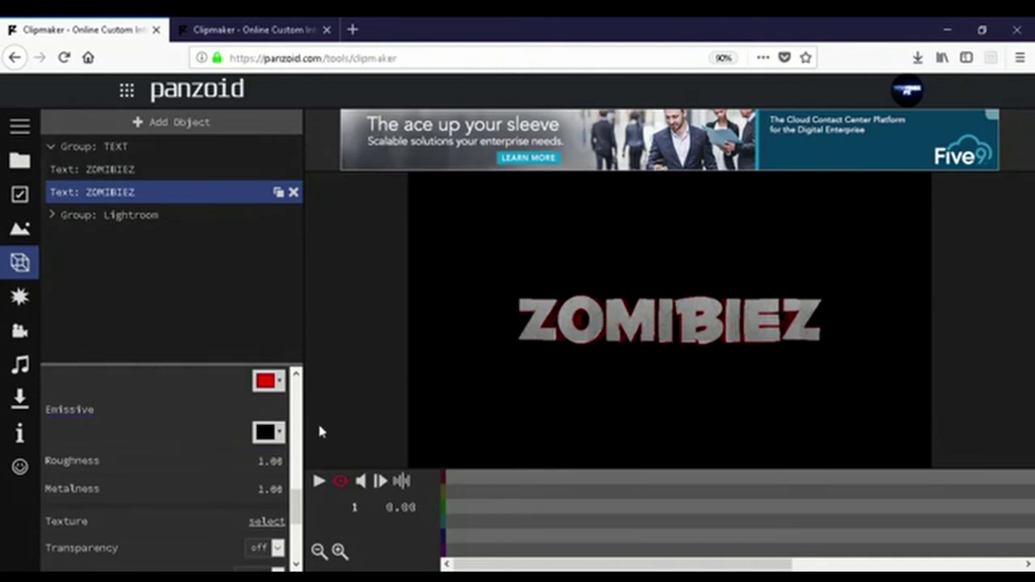
left_click(55, 148)
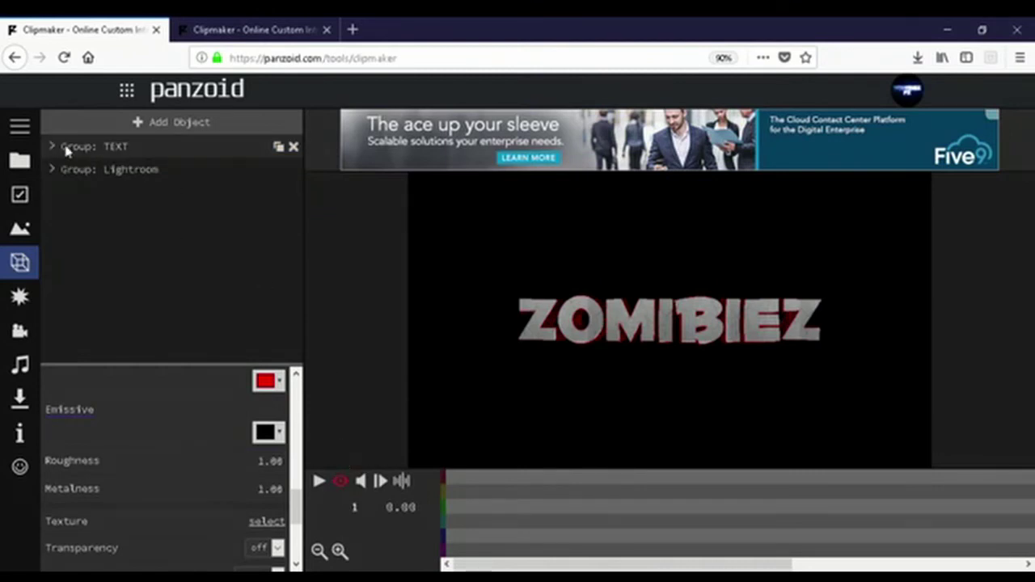
left_click(57, 150)
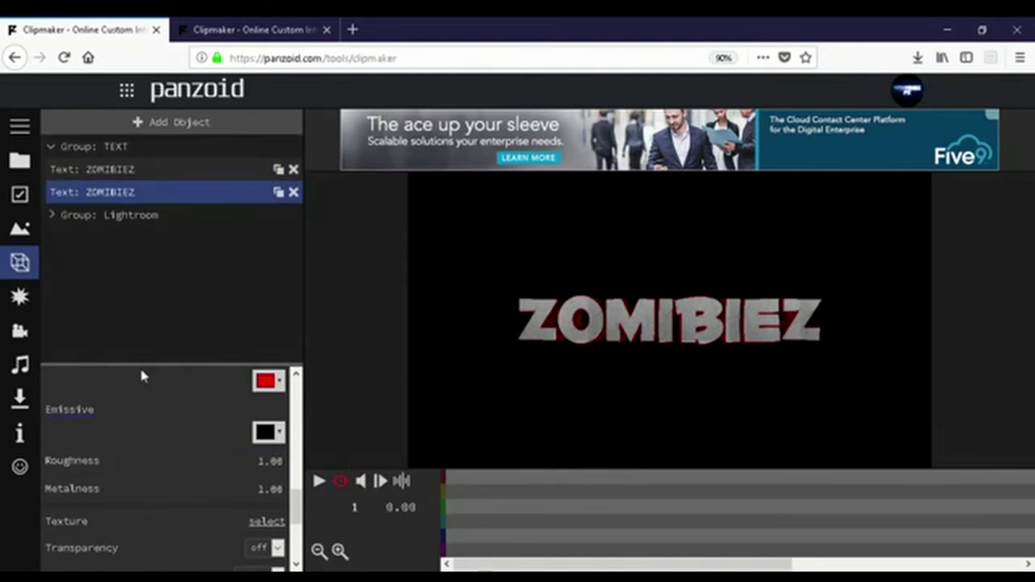
scroll(160, 478, "down", 3)
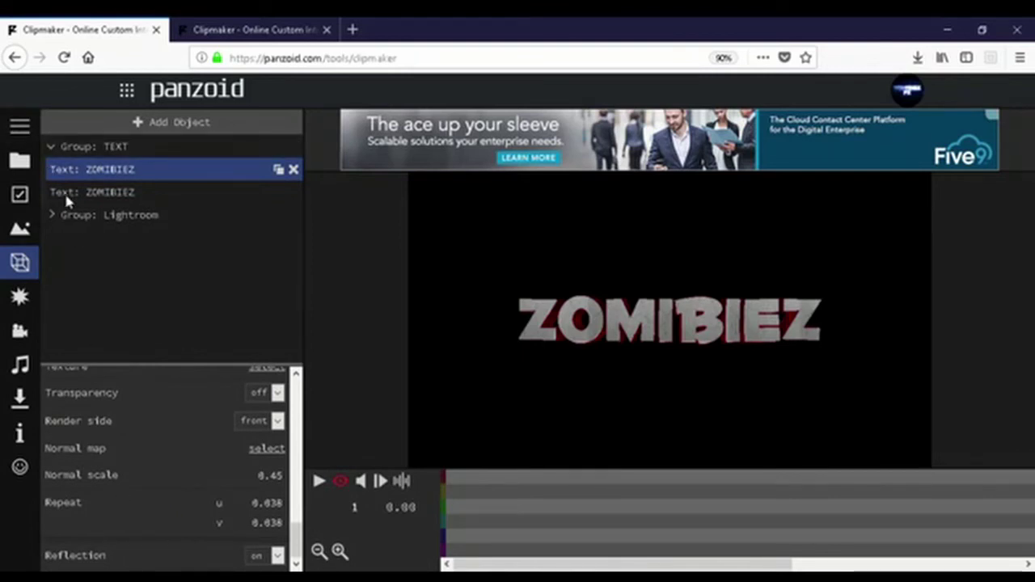
left_click(51, 148)
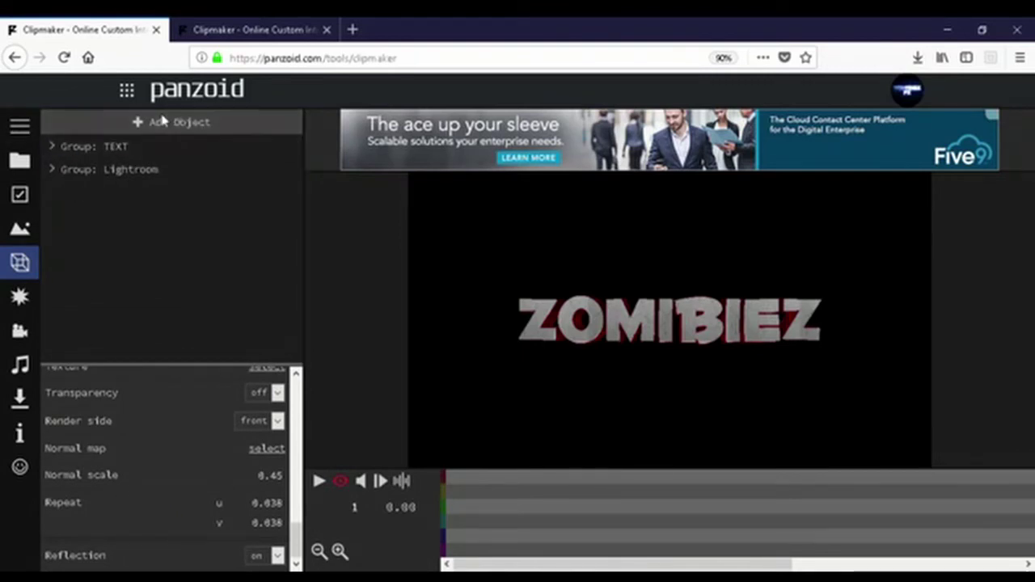
Add a new group and name it Reflection.
left_click(166, 122)
left_click(74, 417)
left_click(89, 192)
scroll(70, 469, "up", 5)
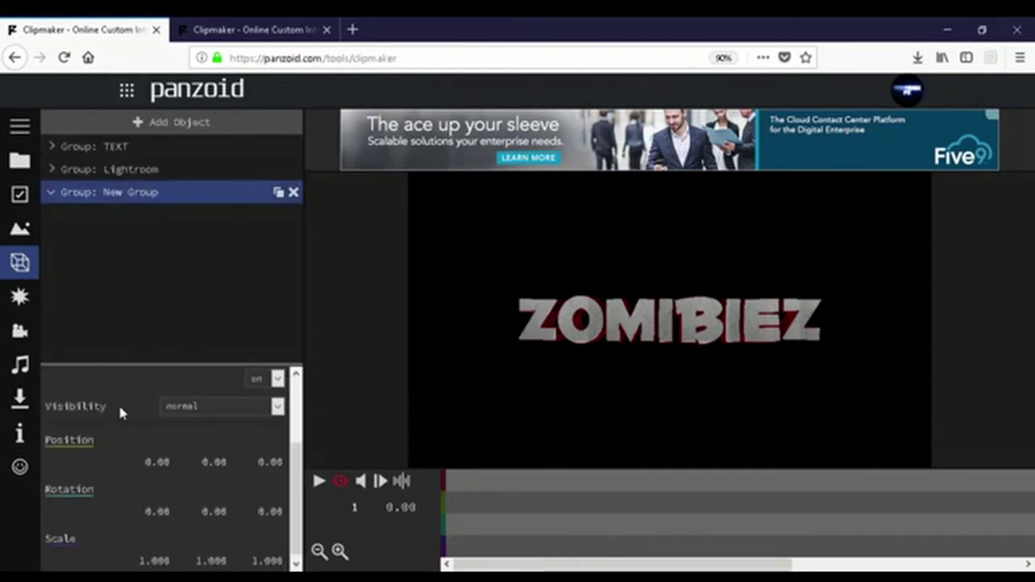
scroll(118, 402, "up", 3)
triple_click(131, 413)
type("B")
type("eflectio")
key("Return")
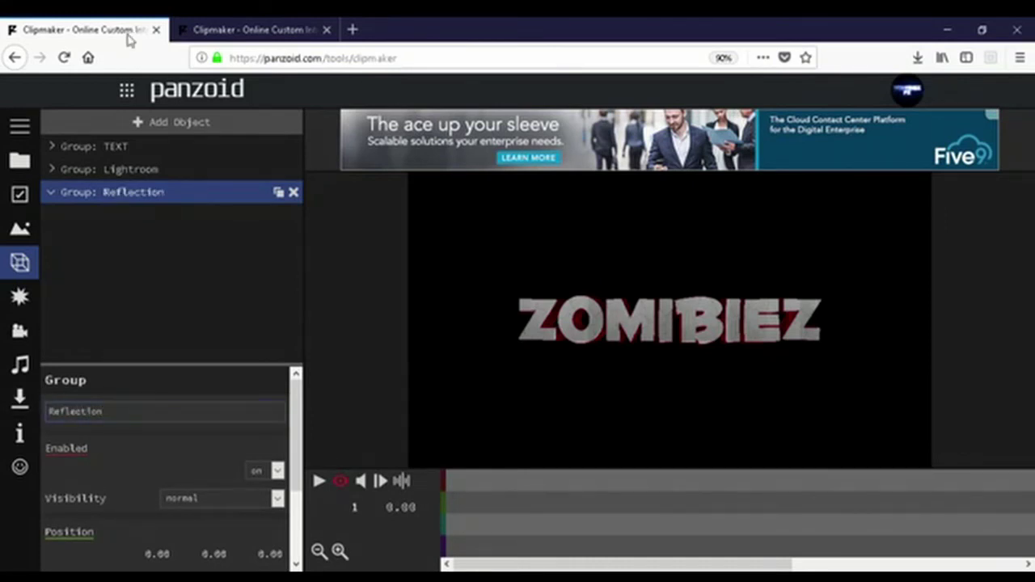
Add a sphere shape and place it inside the Reflection group.
left_click(168, 123)
left_click(82, 293)
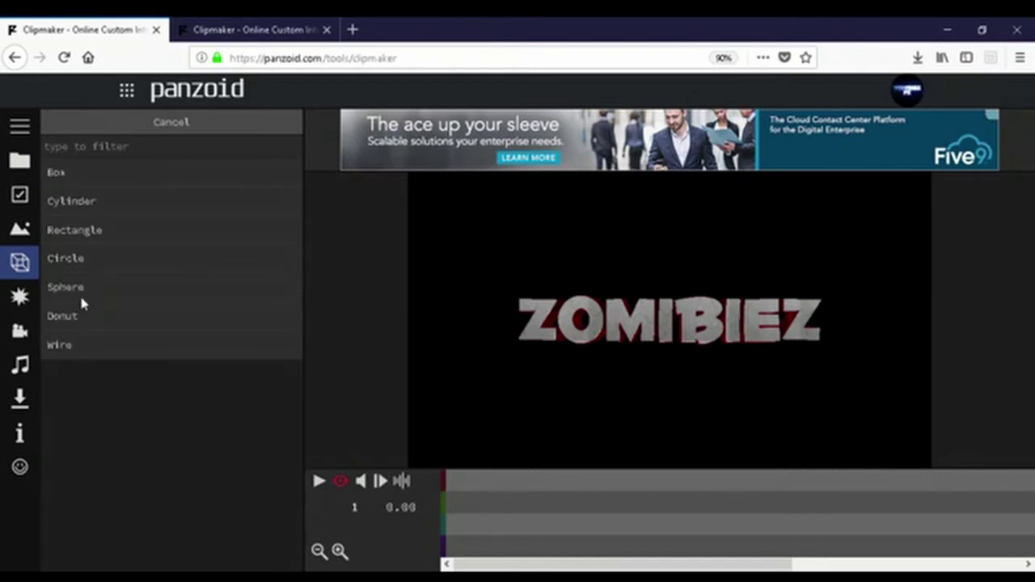
left_click(66, 287)
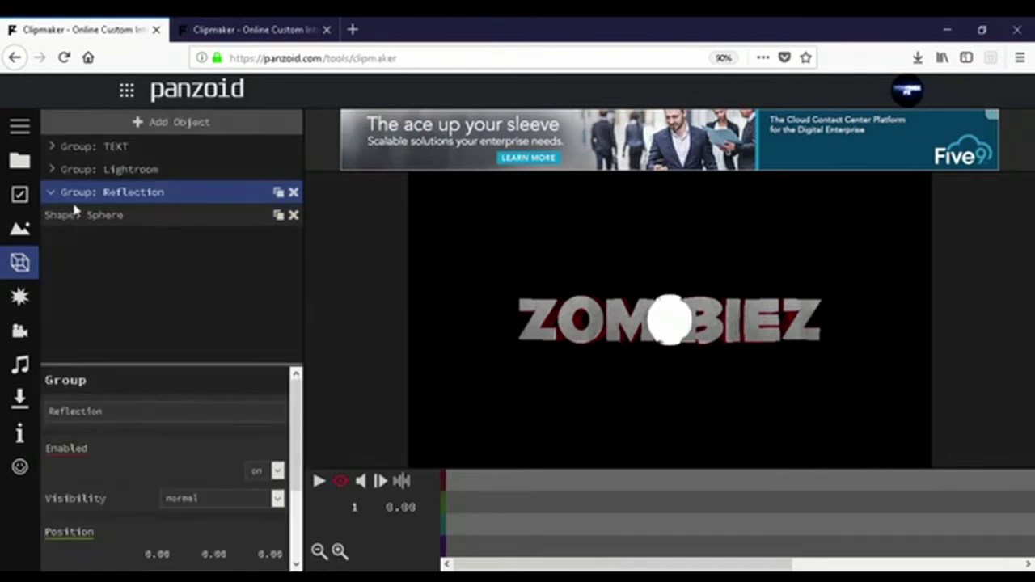
left_click(76, 218)
scroll(95, 399, "down", 3)
scroll(208, 479, "down", 1)
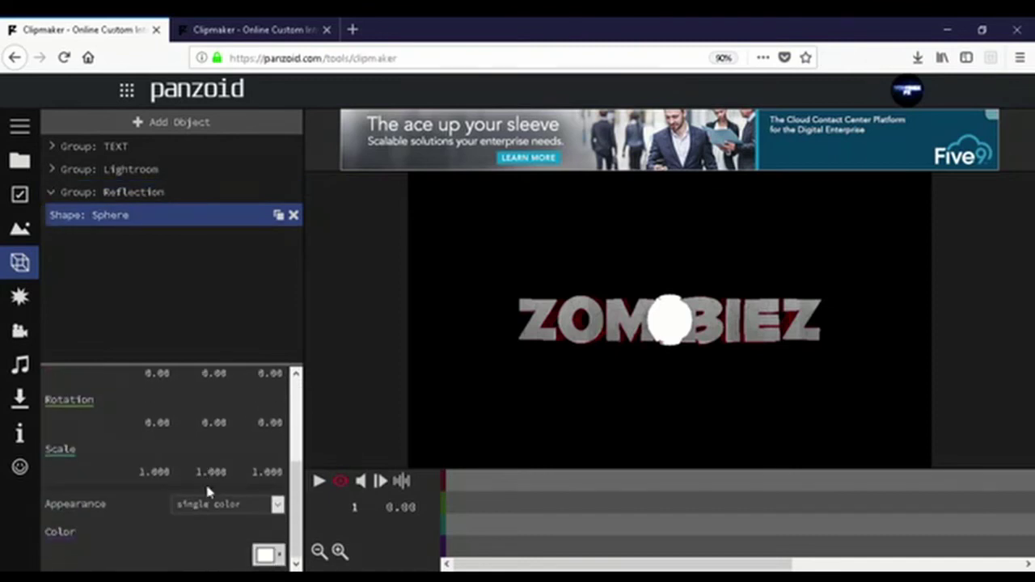
Set the sphere's radius to 150 and its horizontal and vertical detail to 200.
scroll(208, 479, "up", 3)
left_click(267, 408)
type("150")
key("Return")
left_click(271, 436)
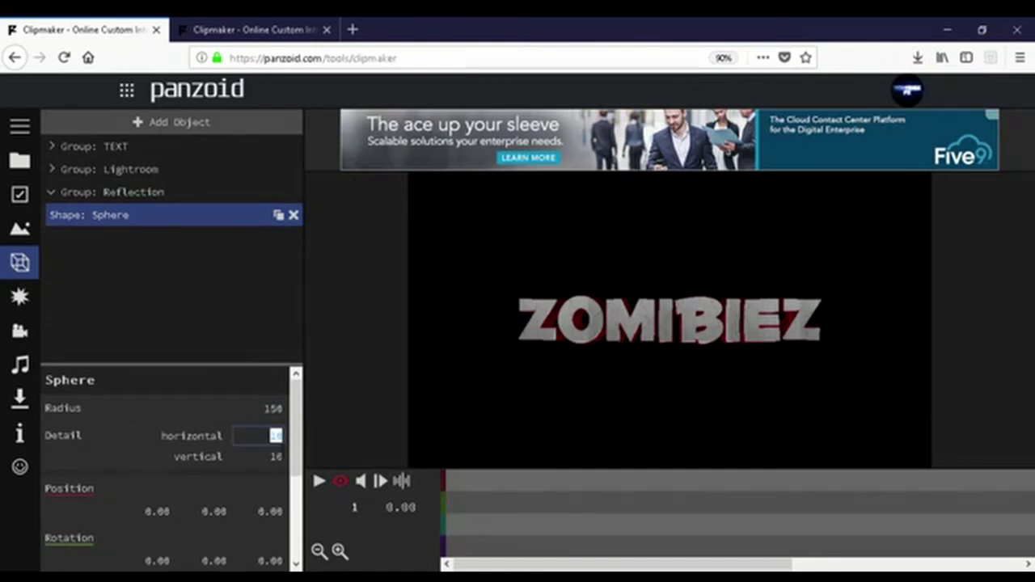
type("20")
key("Return")
left_click(278, 458)
type("2")
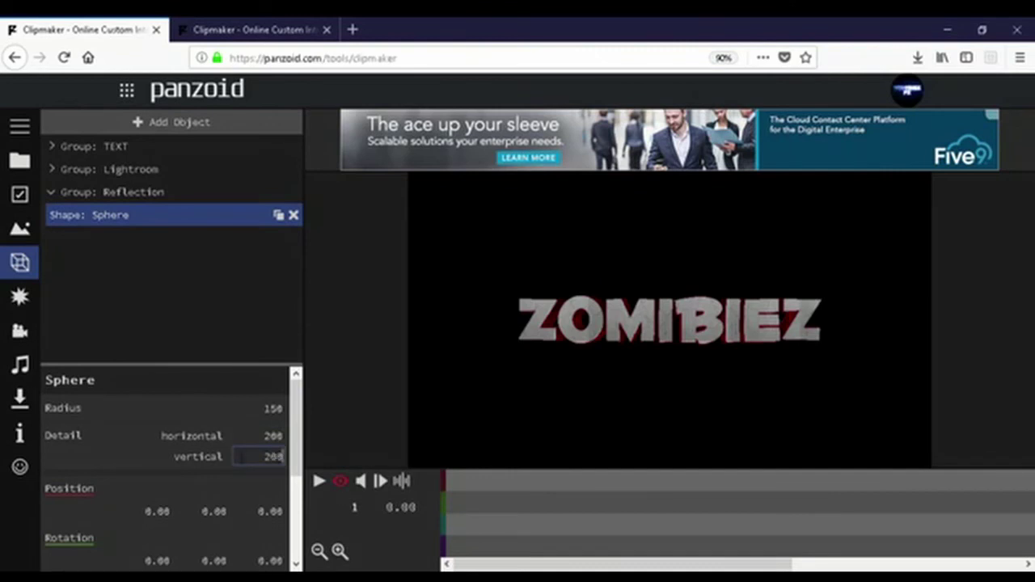
type("00")
Change the sphere's appearance from a single color to image.
scroll(239, 457, "down", 3)
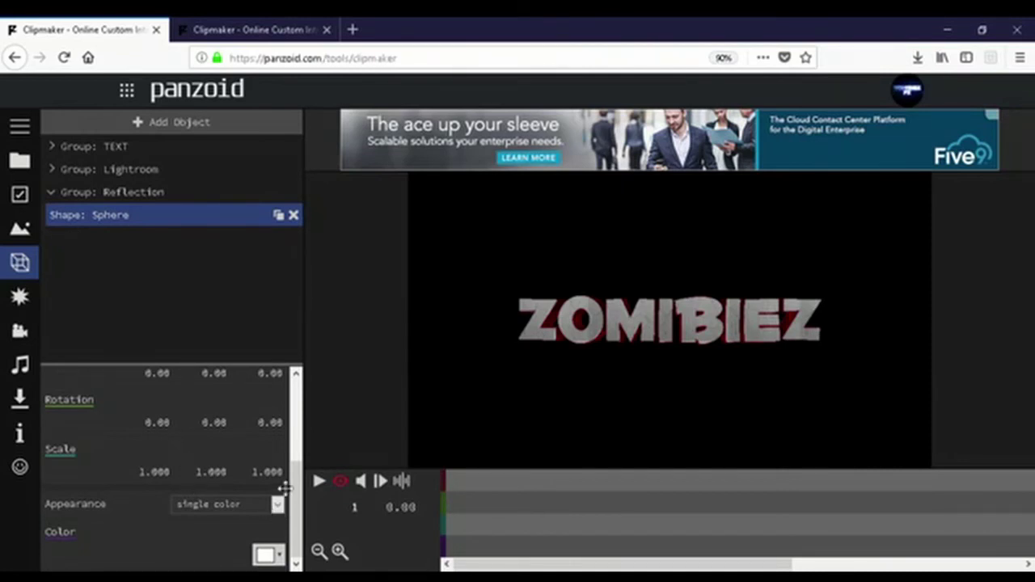
key("Tab")
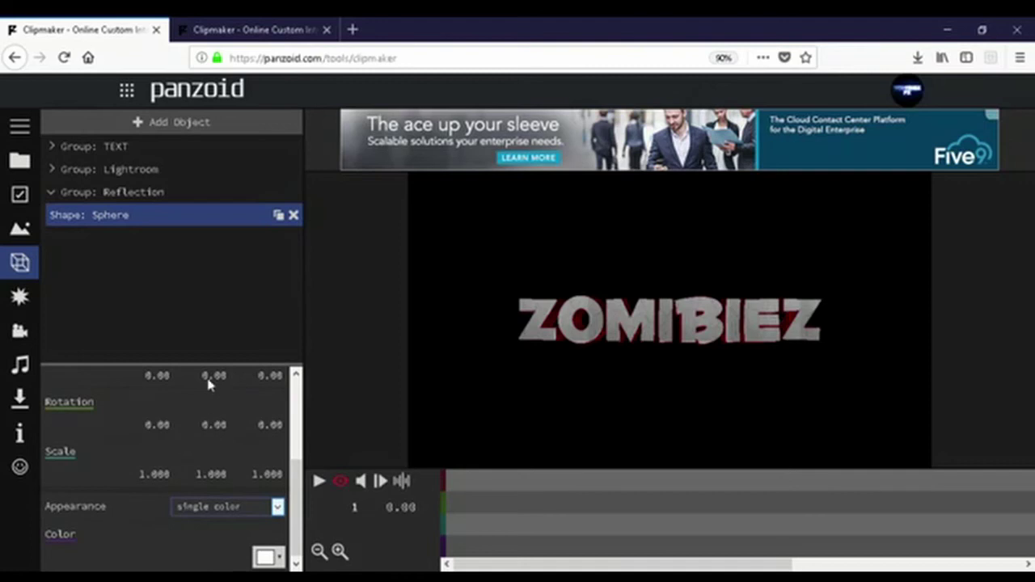
scroll(258, 559, "up", 1)
scroll(239, 534, "down", 2)
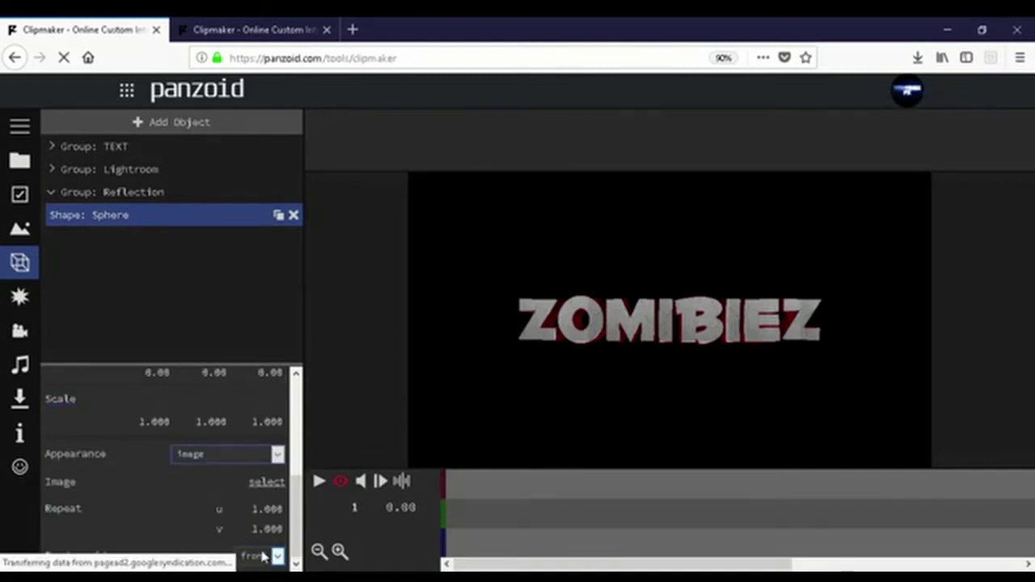
Set the sphere's render side to both.
key("Down")
key("Down")
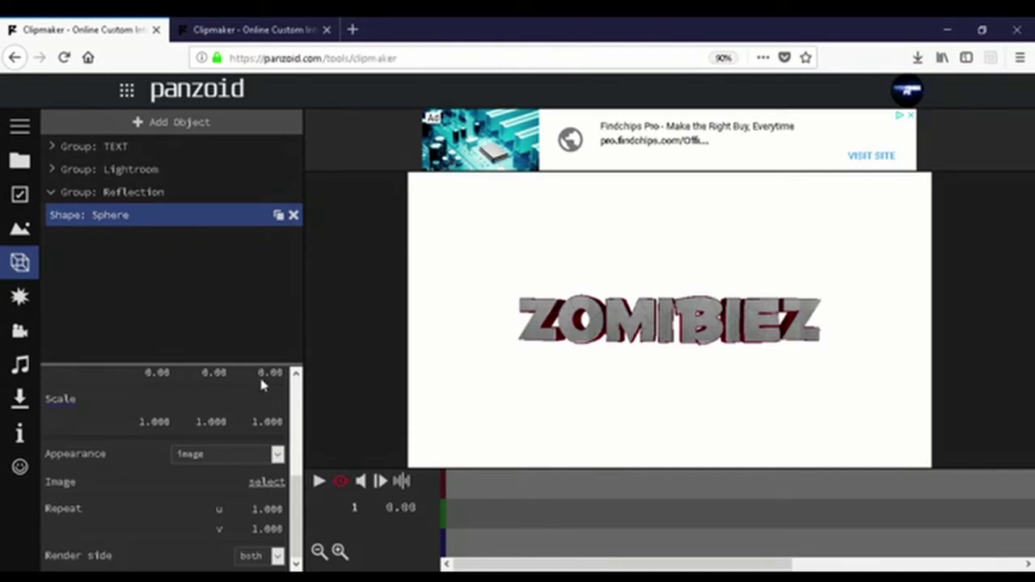
scroll(115, 451, "up", 5)
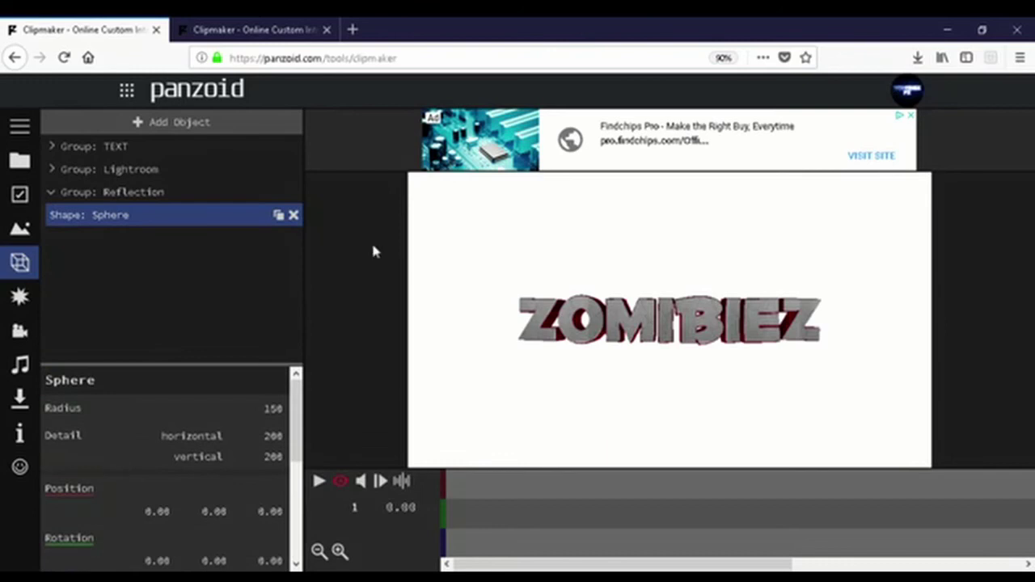
Set the Reflection group's Z rotation to -12.5 and its visibility to reflections only.
left_click(52, 193)
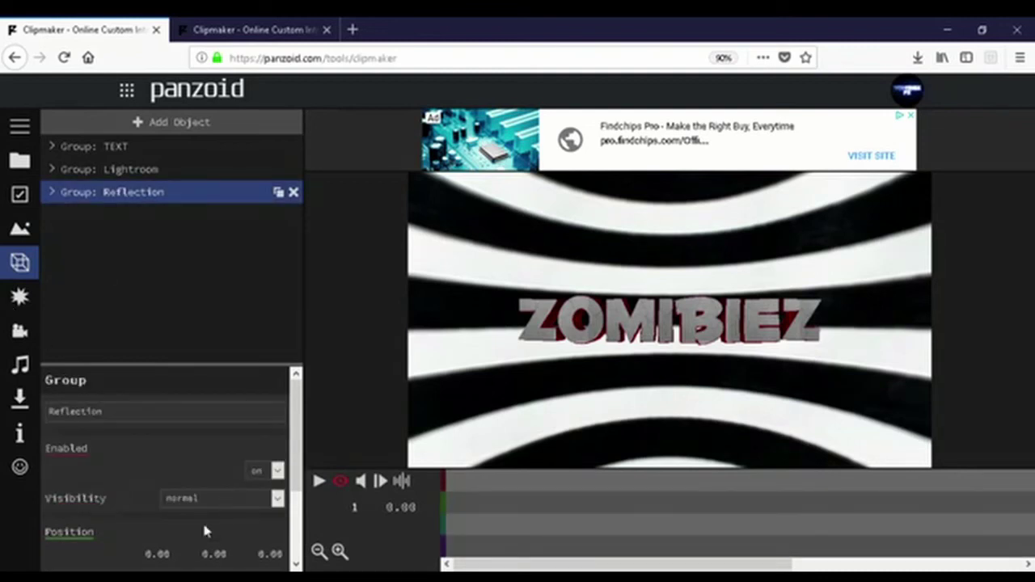
scroll(235, 506, "down", 2)
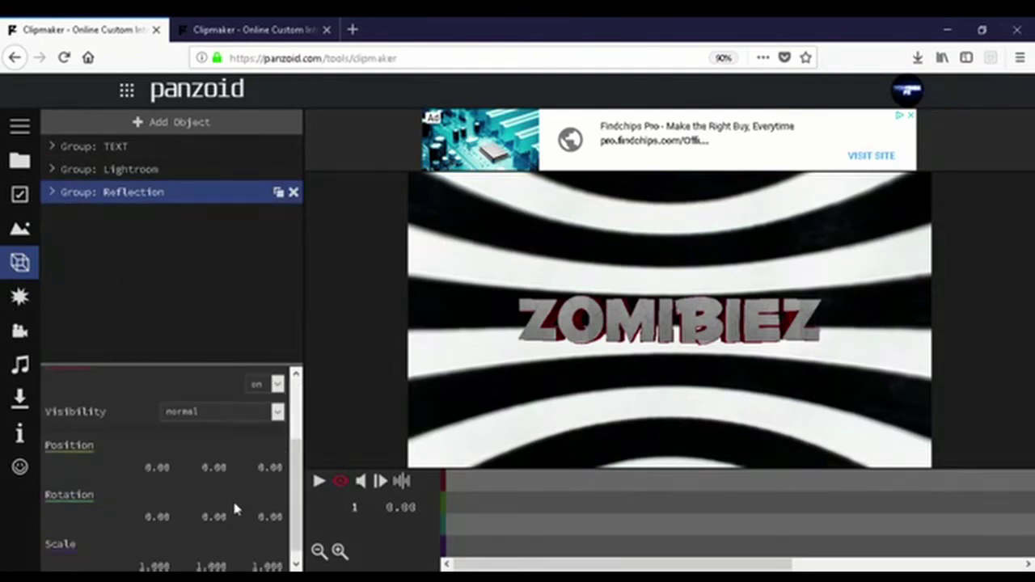
left_click(275, 517)
type("-12.5")
key("Return")
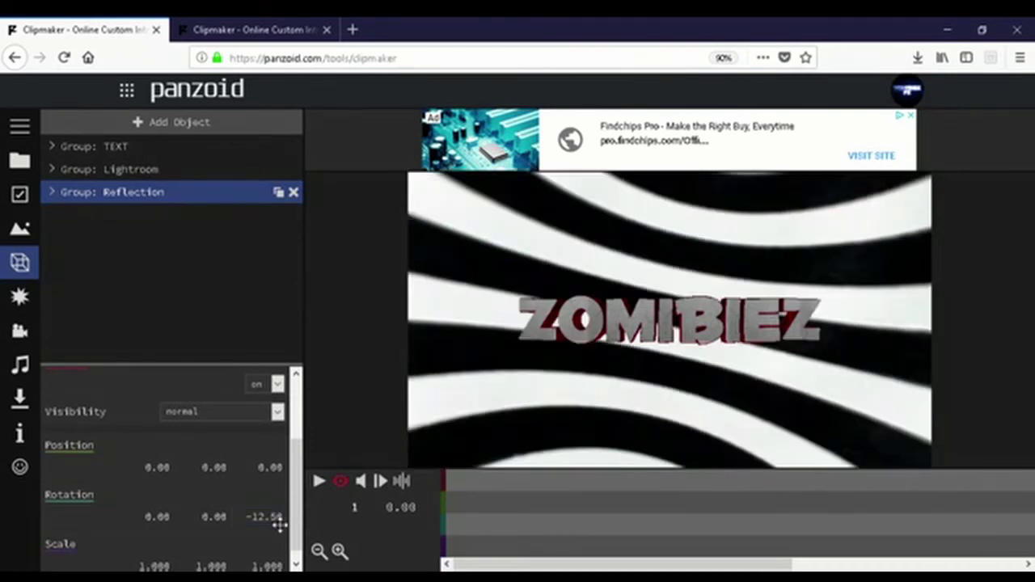
left_click(188, 414)
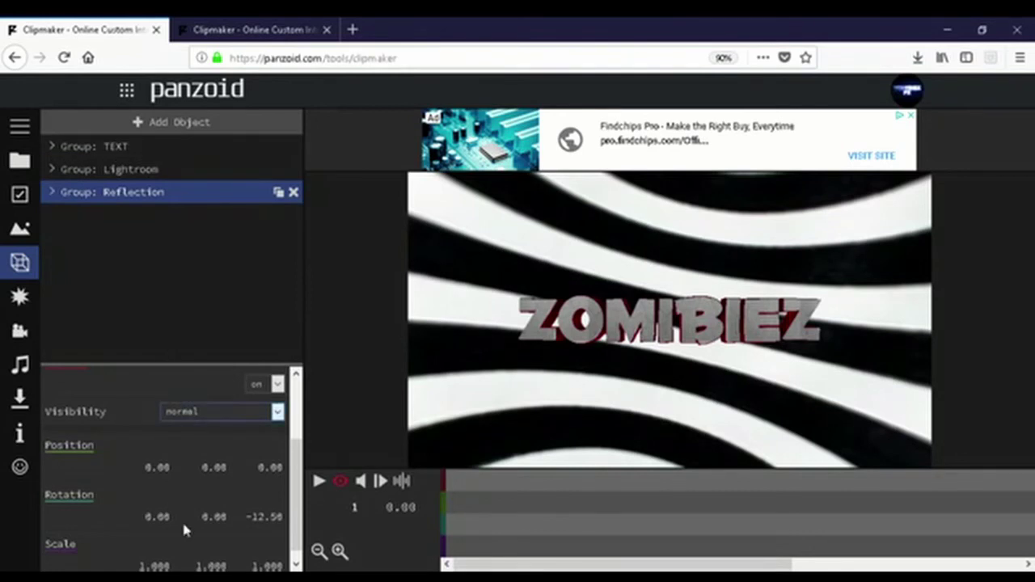
left_click(200, 457)
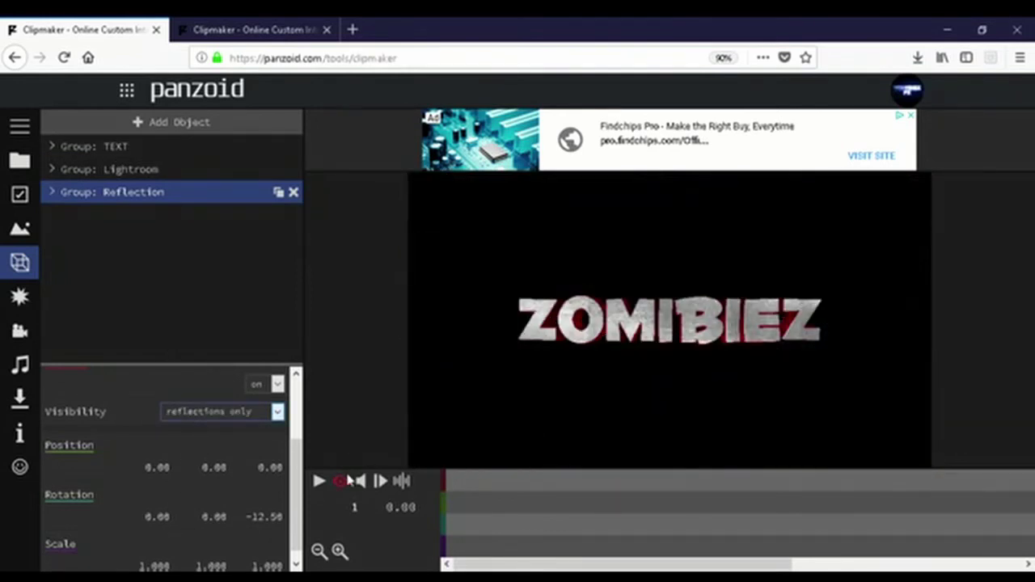
Add a new group and name it Animation.
left_click(156, 123)
left_click(76, 417)
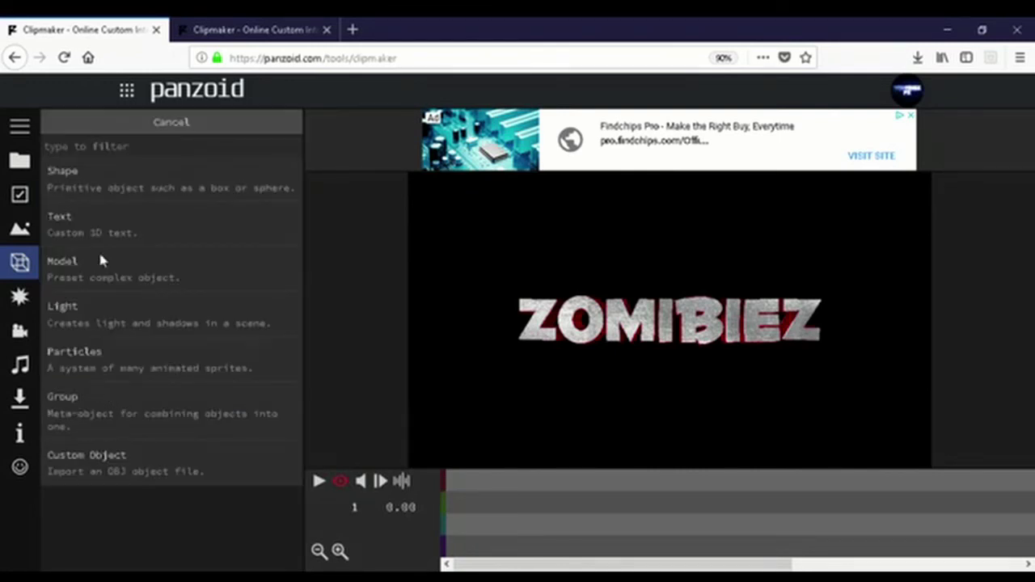
left_click(105, 221)
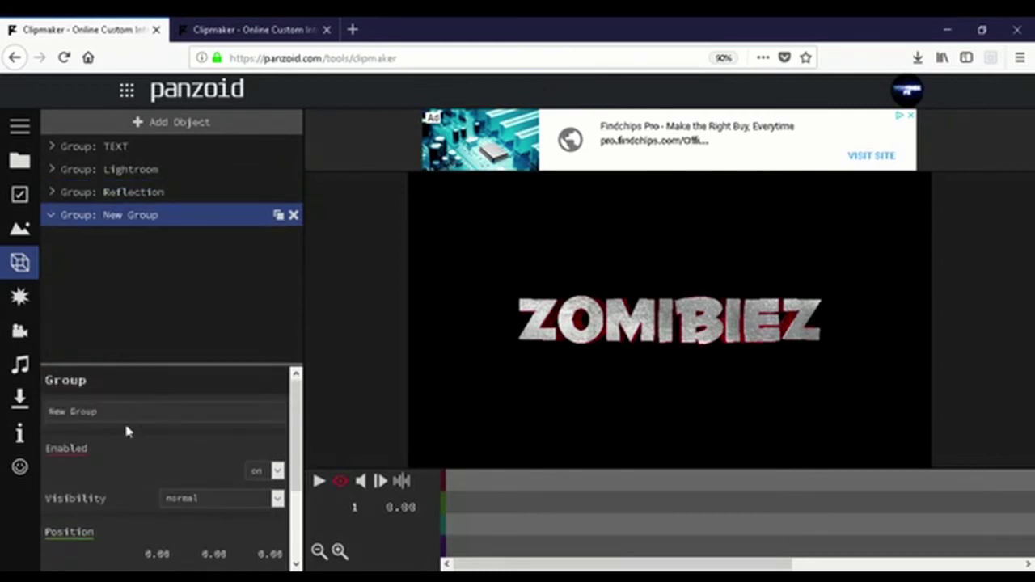
key("ctrl+a")
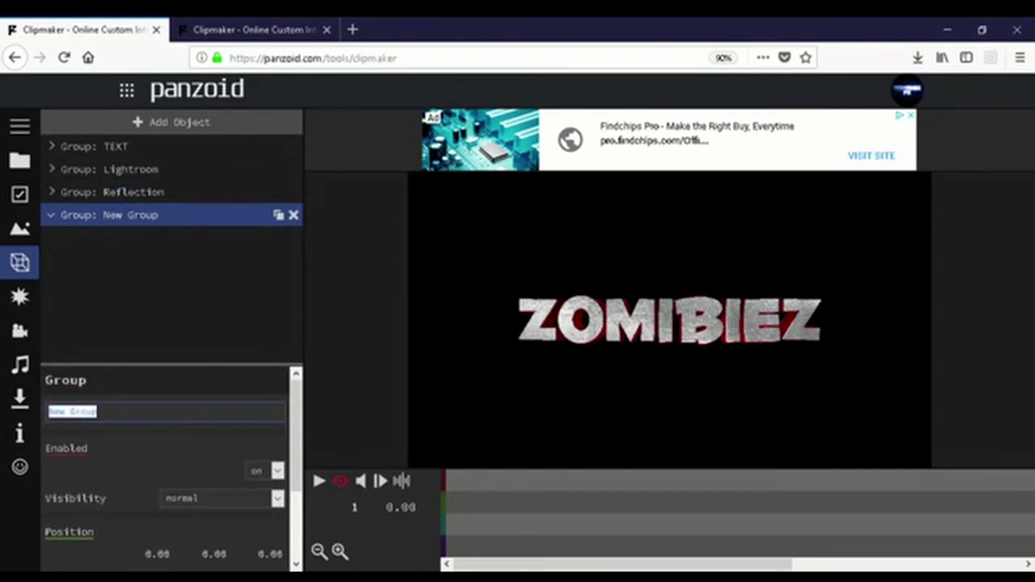
type("Animation")
key("Return")
Move the TEXT and Lightroom groups into the Animation group and collapse it.
left_click_drag(96, 202, 99, 223)
left_click_drag(87, 152, 88, 201)
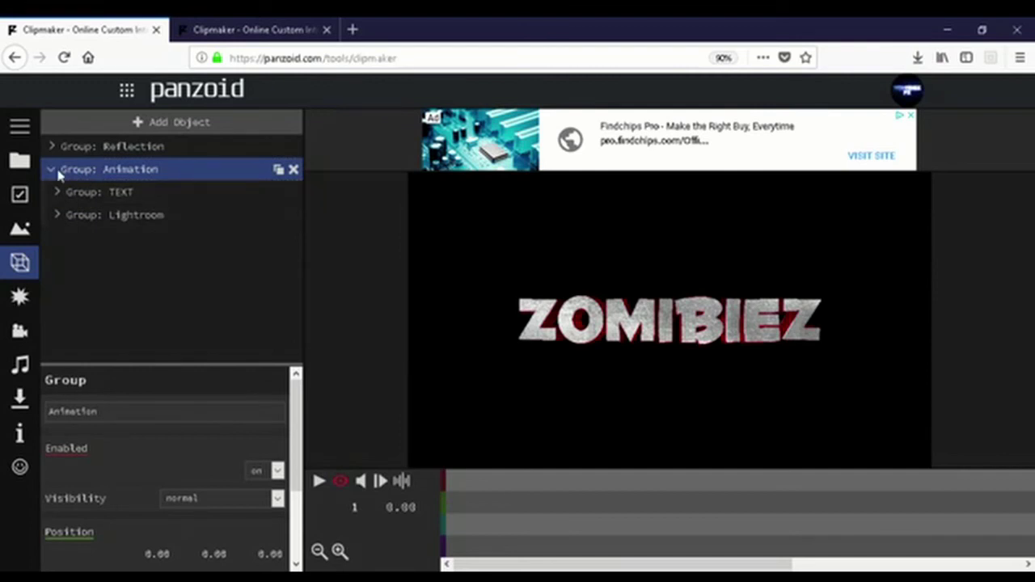
left_click(54, 170)
left_click(53, 171)
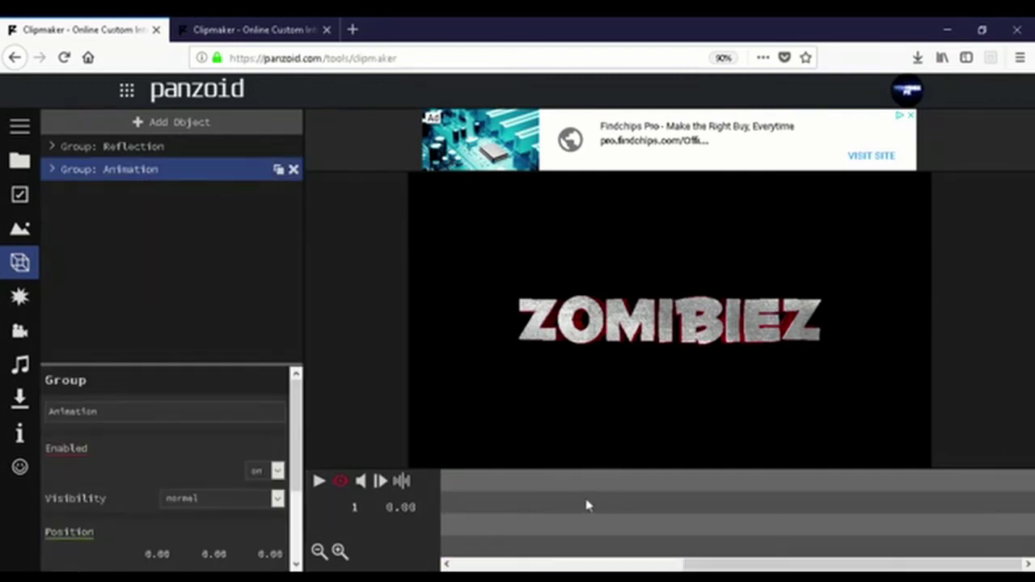
Keyframe the Animation group's X rotation at 360 on frame 180.
left_click(468, 531)
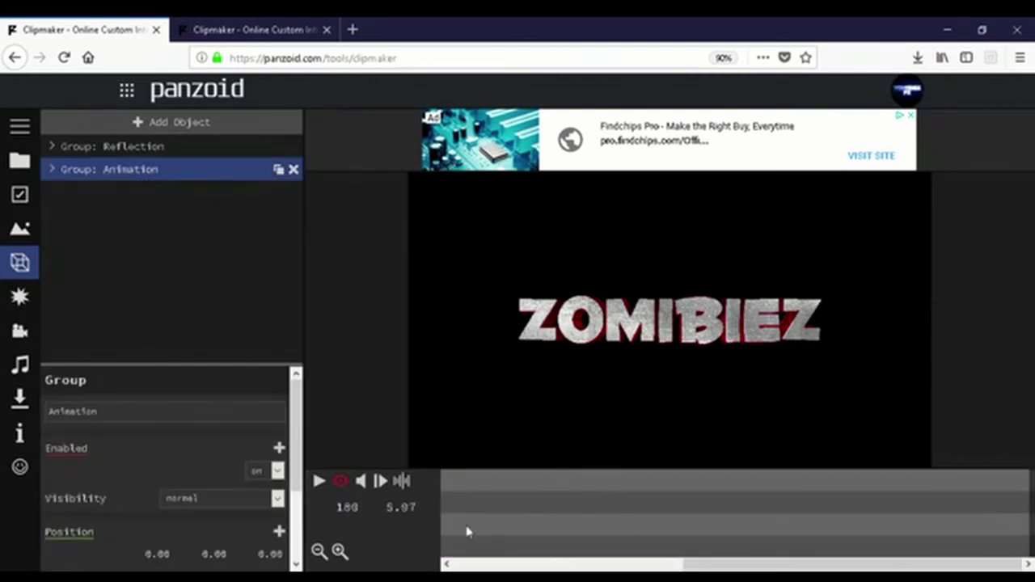
scroll(165, 522, "down", 2)
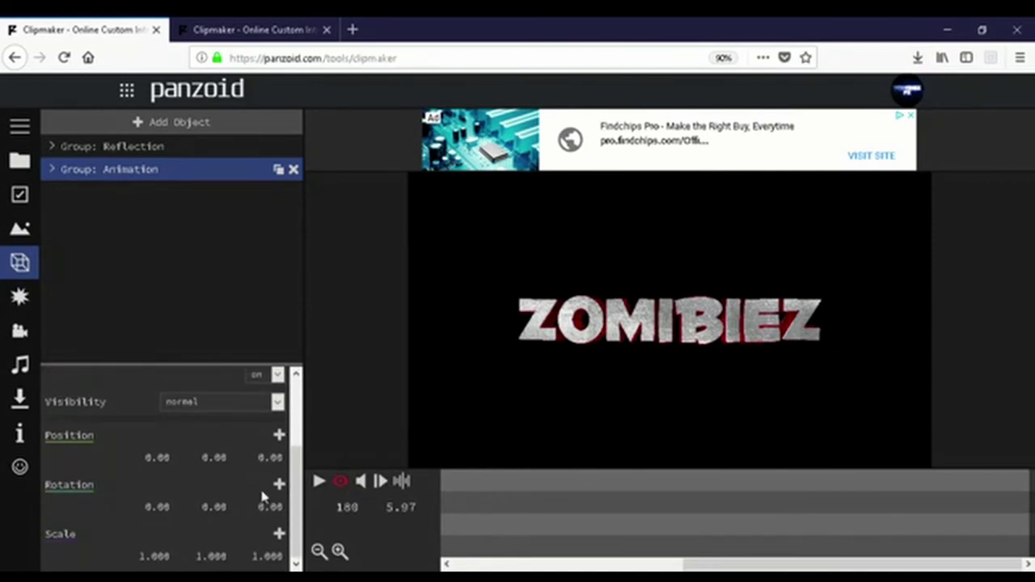
left_click(165, 512)
type("360")
key("Return")
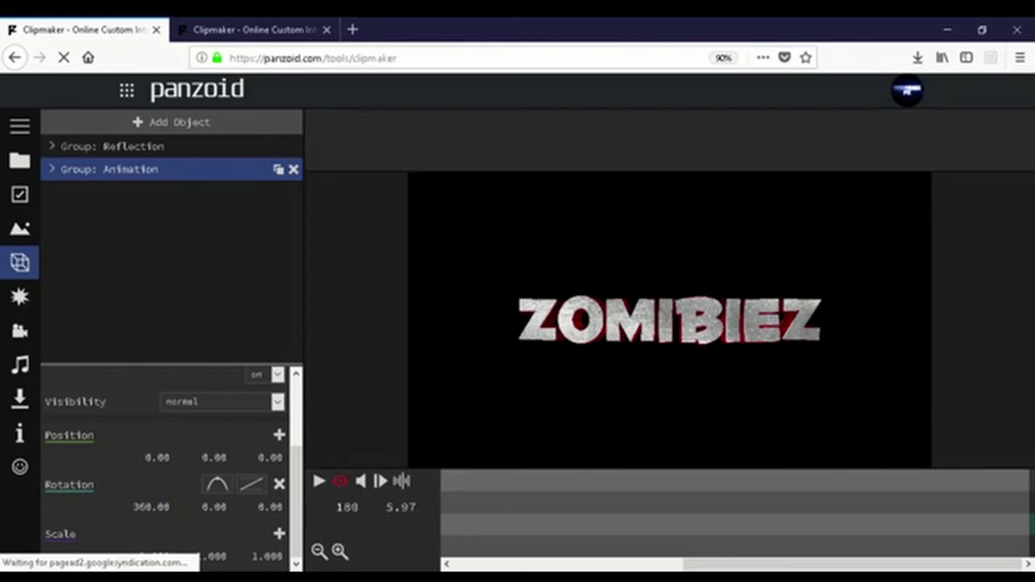
Return to frame 1 and play back the text's rotation animation.
left_click_drag(819, 568, 525, 535)
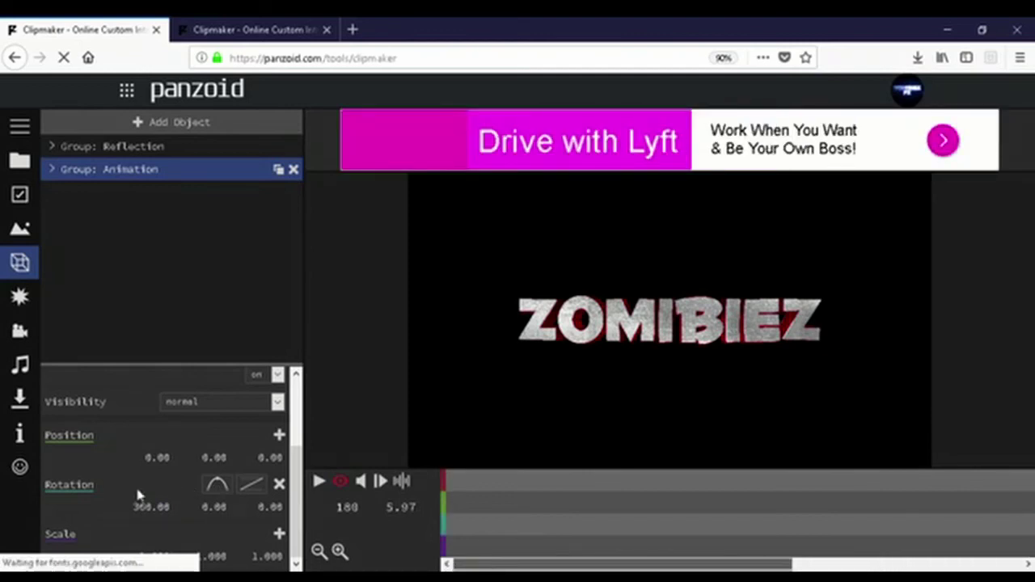
left_click_drag(347, 507, 340, 498)
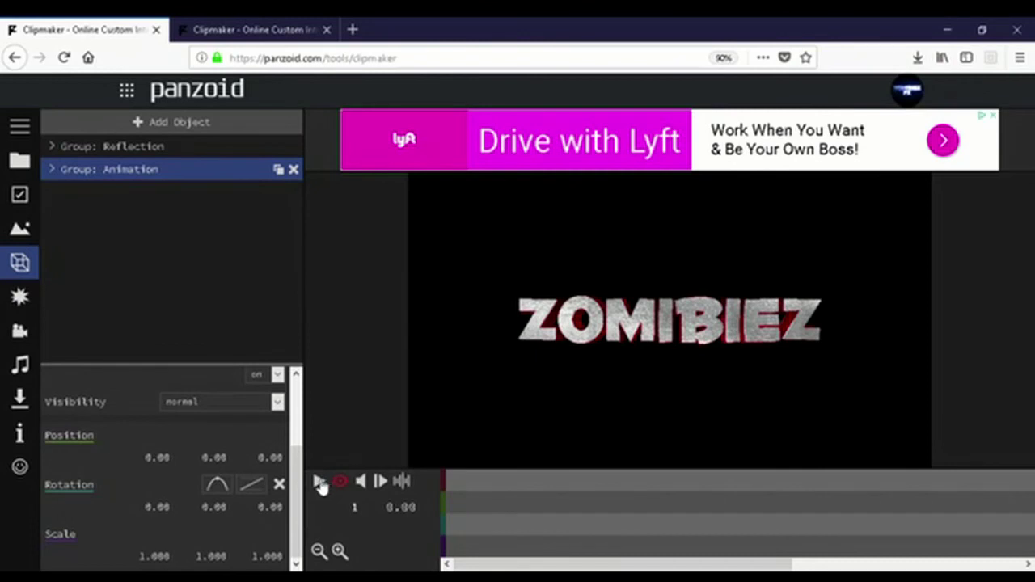
left_click(319, 482)
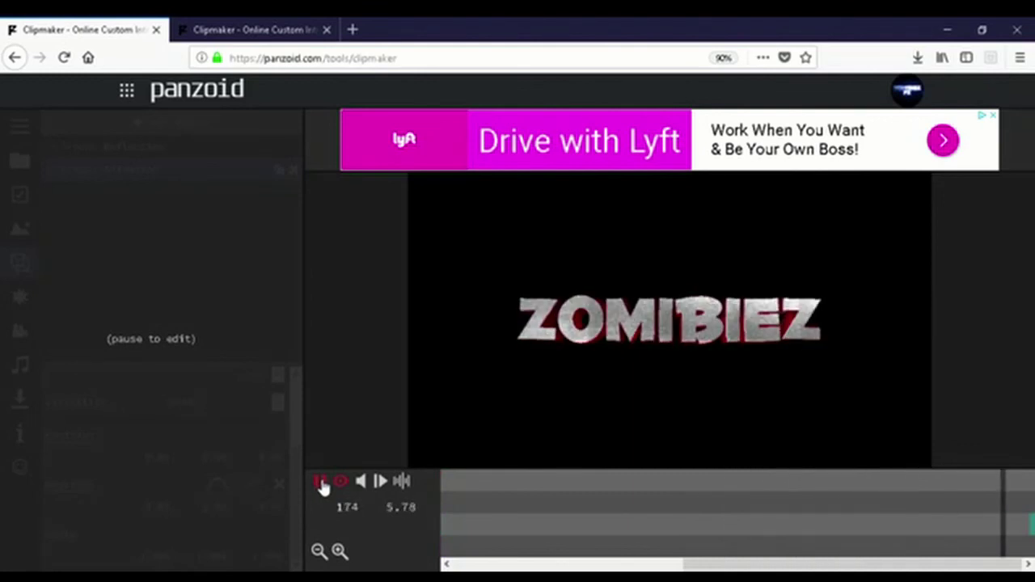
left_click(322, 483)
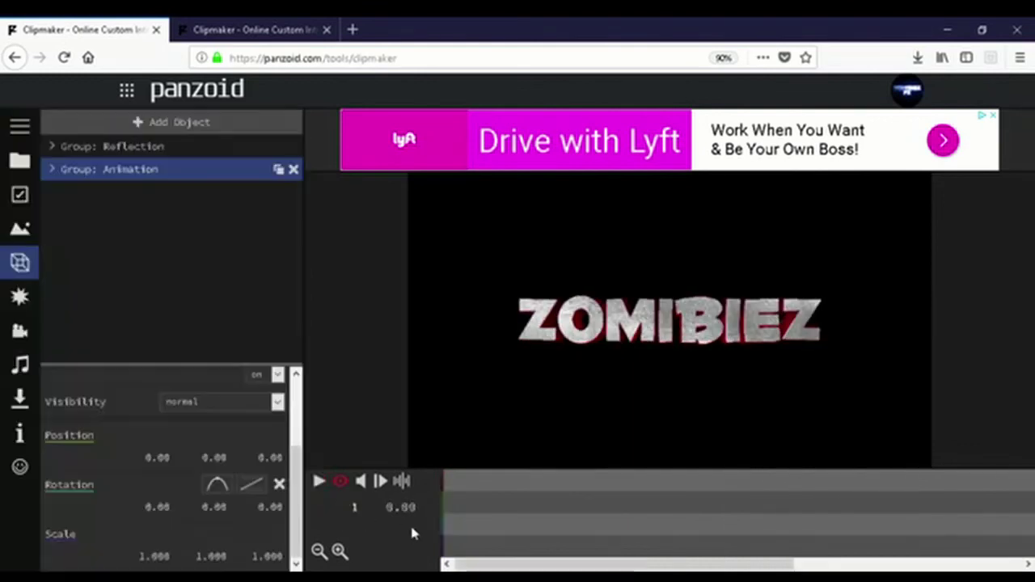
Check the scene in the free editing view, return to the camera view and scrub through the opening frames.
left_click(341, 482)
mouse_move(577, 420)
left_mouse_down()
mouse_move(531, 413)
mouse_move(565, 409)
left_mouse_up()
scroll(532, 413, "down", 3)
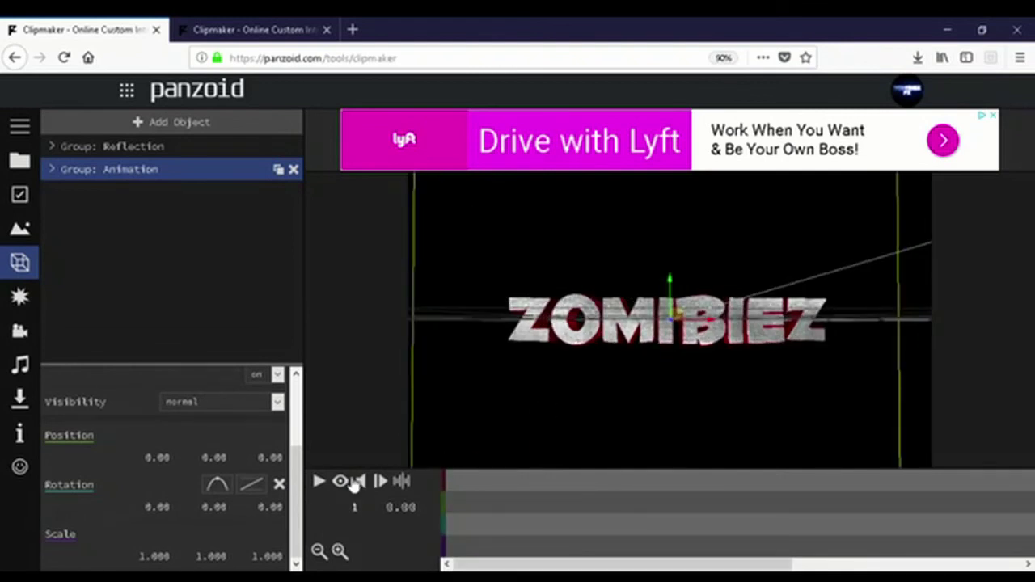
left_click(340, 481)
left_click_drag(625, 506, 470, 485)
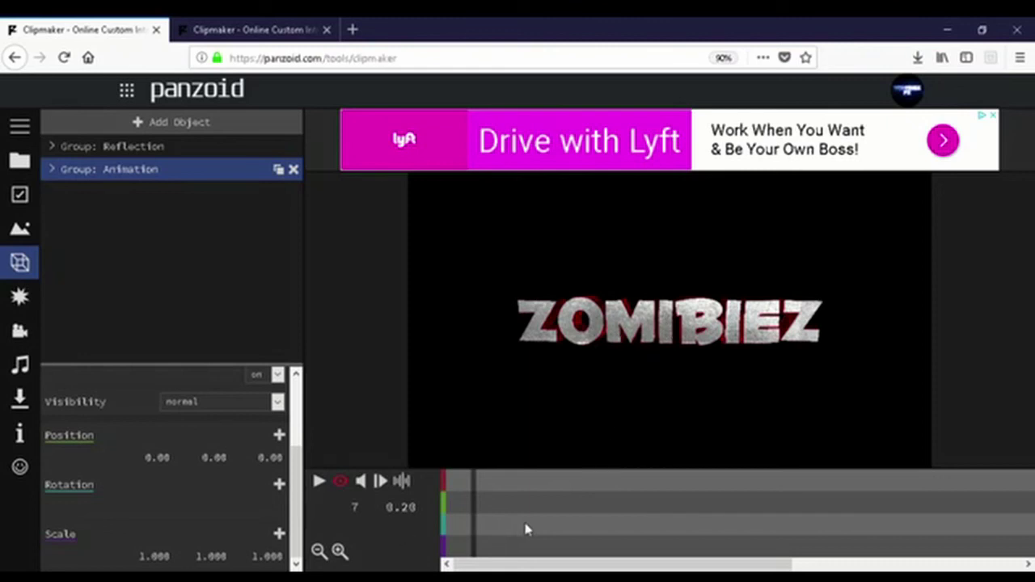
left_click_drag(556, 525, 522, 514)
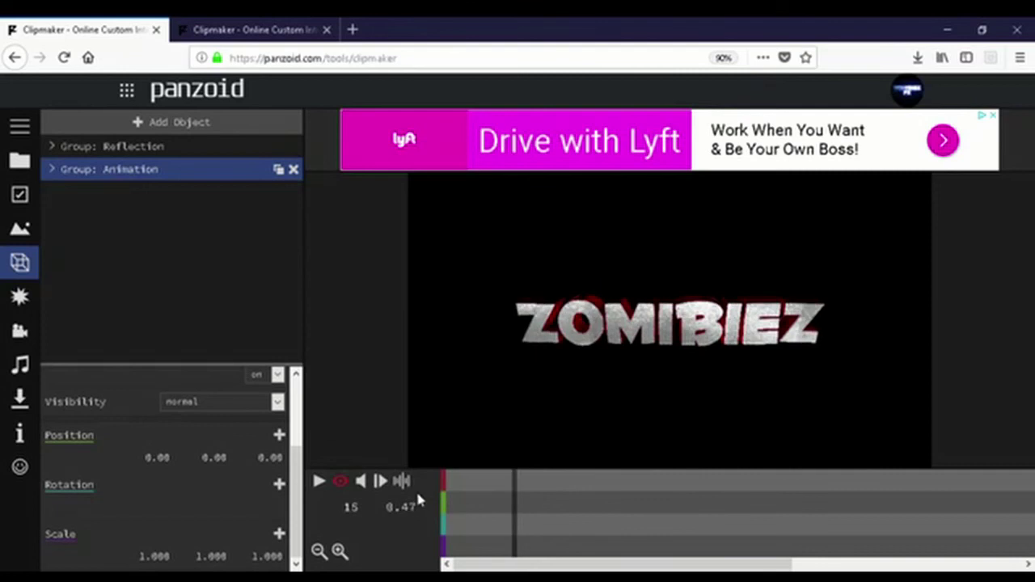
left_click(279, 484)
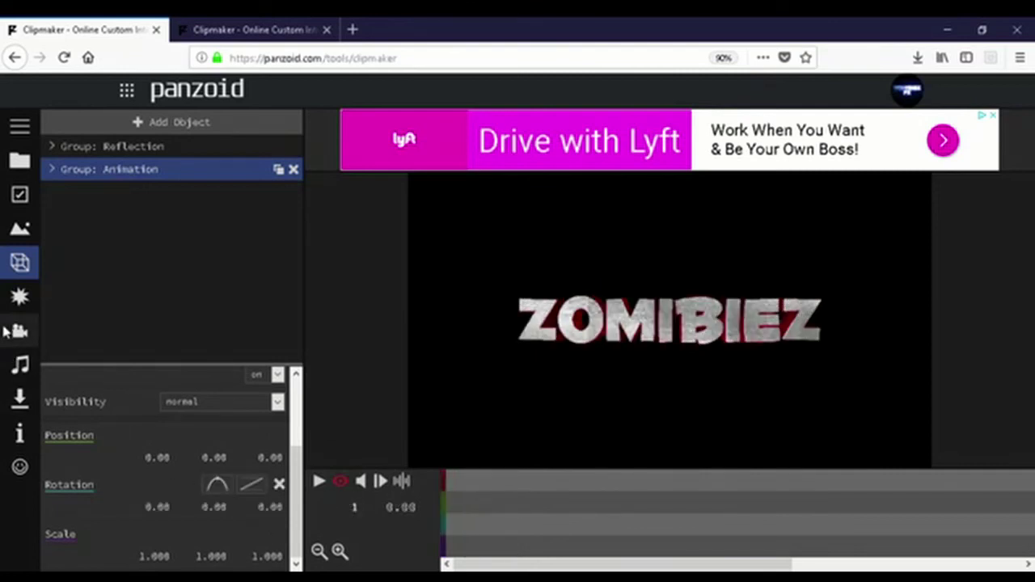
Add two Antialiasing effects and a Color Correction effect to the project.
left_click(17, 296)
left_click(173, 126)
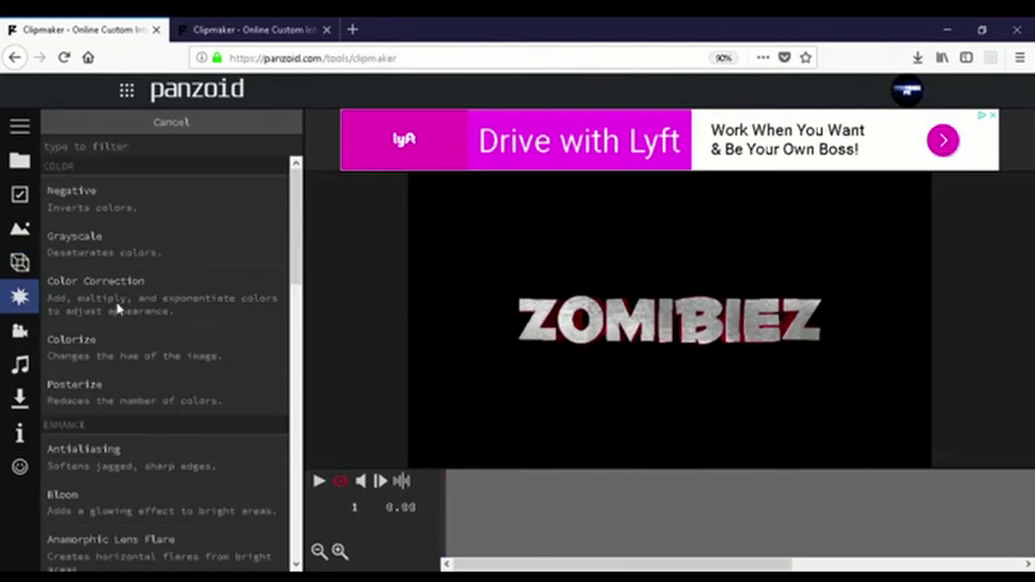
left_click(87, 472)
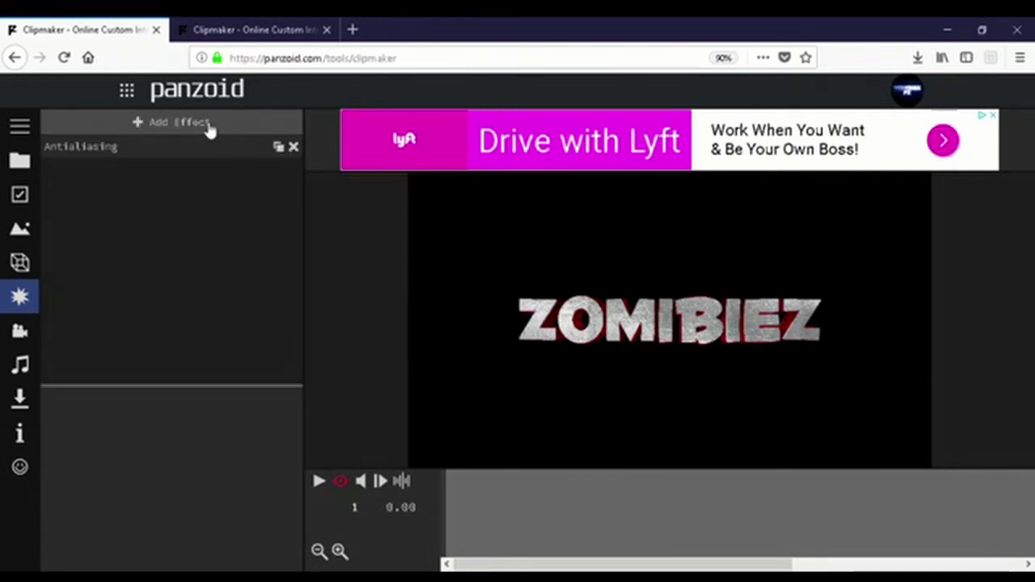
left_click(199, 125)
left_click(194, 125)
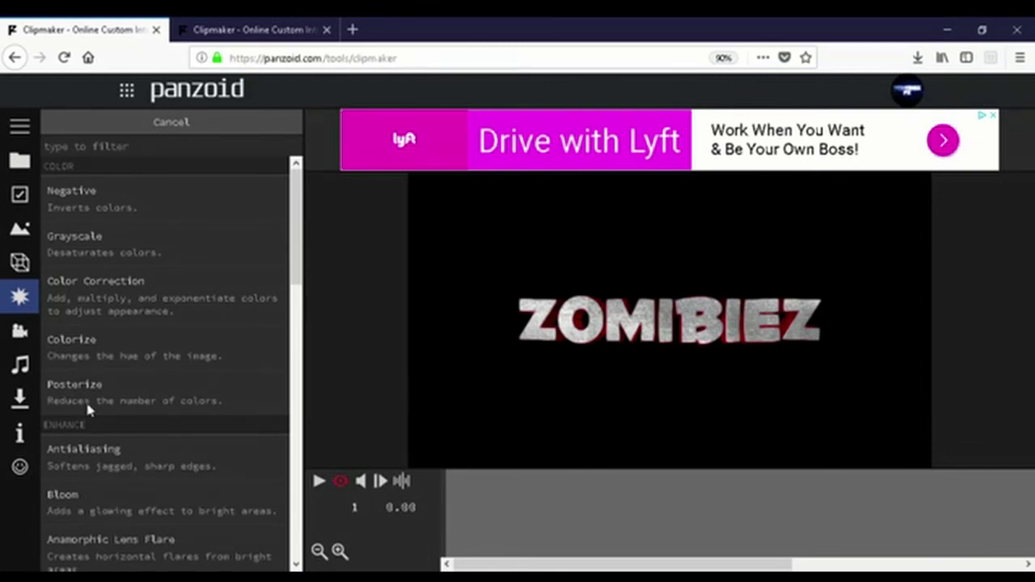
left_click(99, 312)
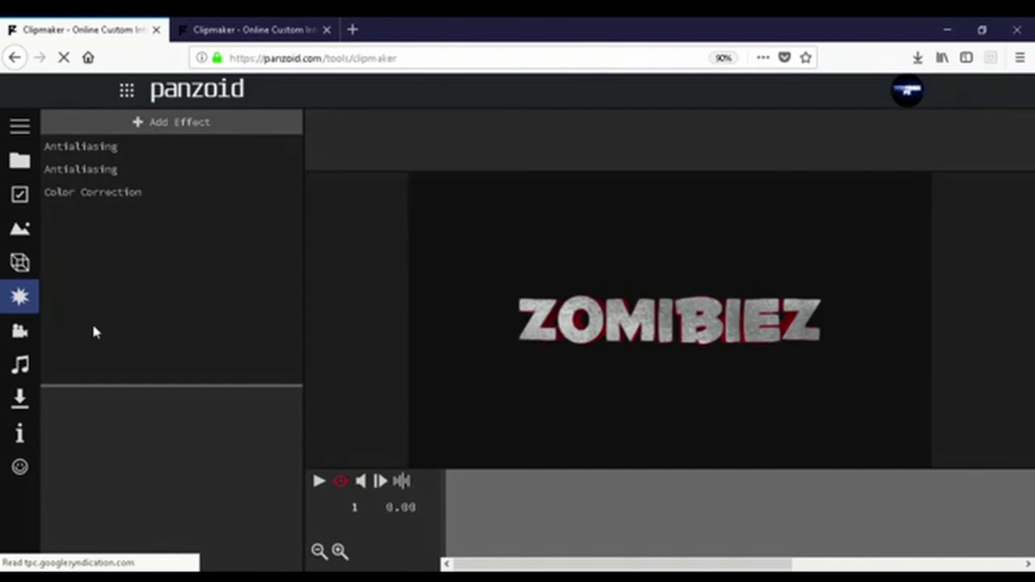
Add a Radial Blur effect and set its density to 0.
left_click(123, 345)
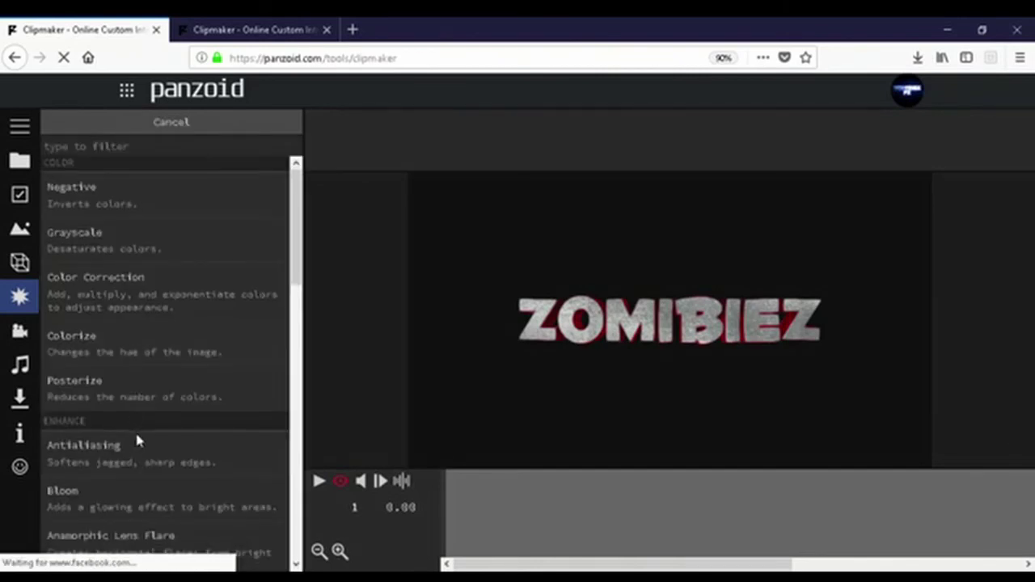
scroll(133, 428, "down", 6)
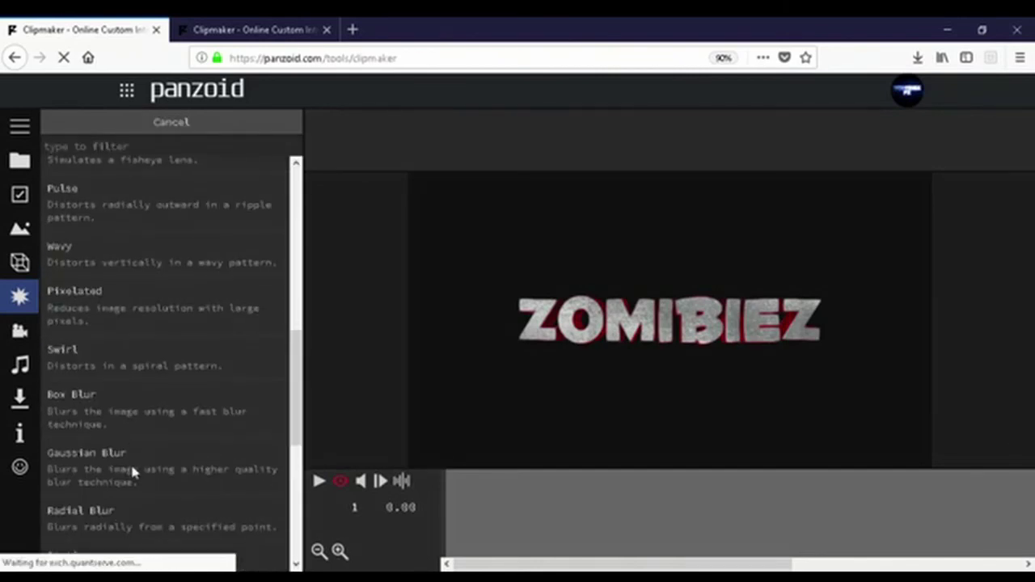
left_click(149, 207)
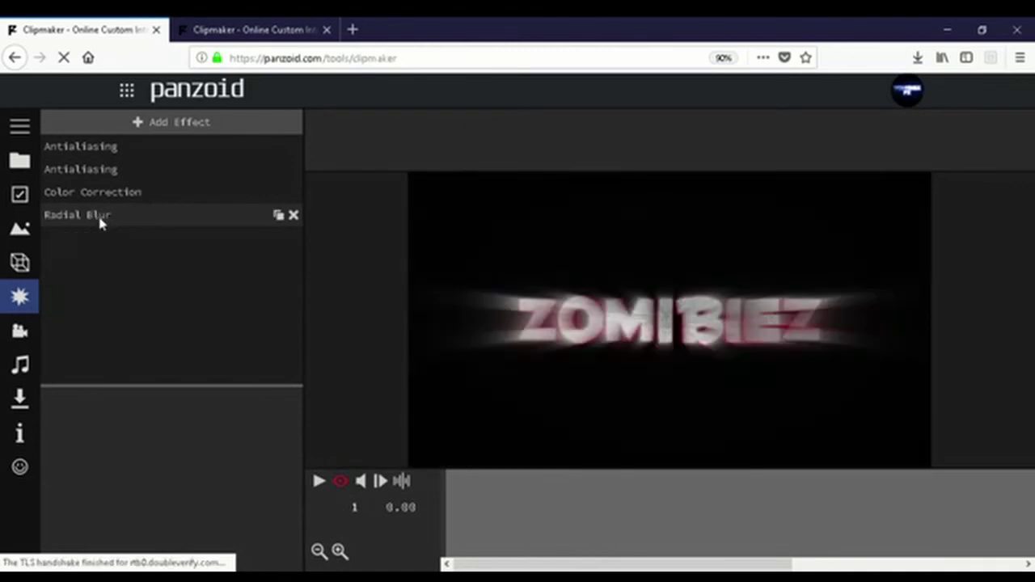
scroll(202, 470, "down", 2)
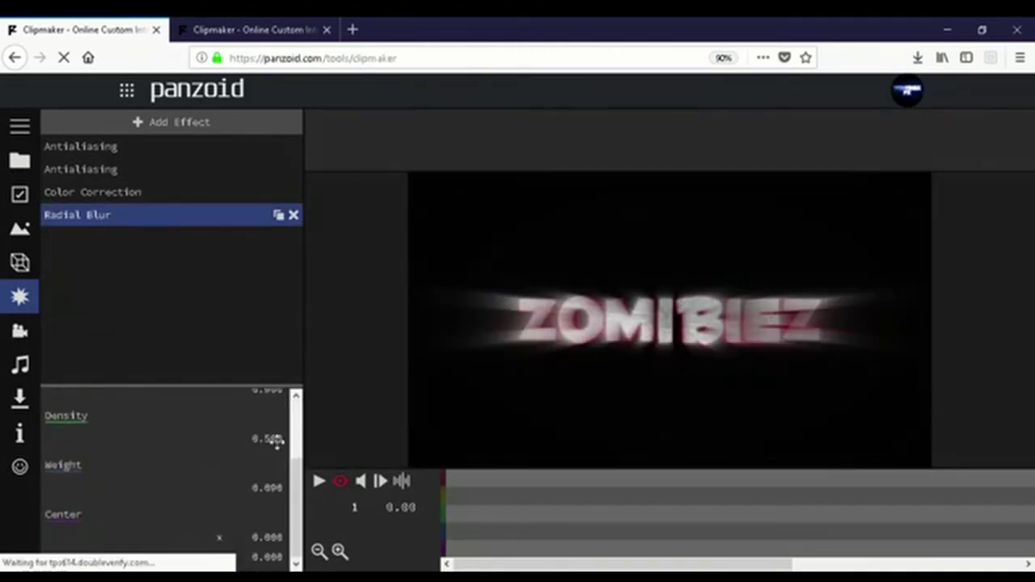
left_click(267, 439)
type("0")
key("Return")
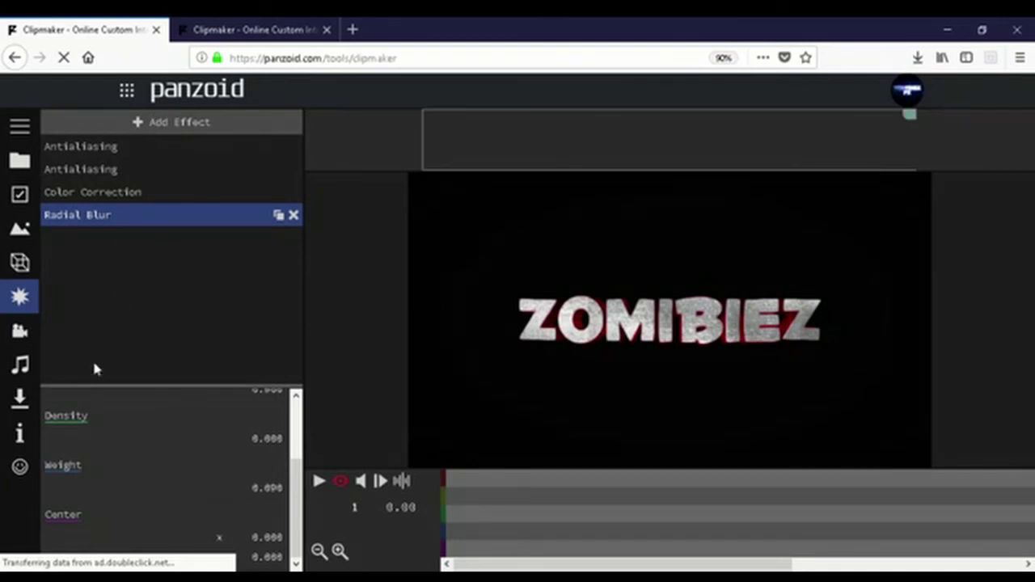
Add a Bloom effect and open its settings.
left_click(157, 122)
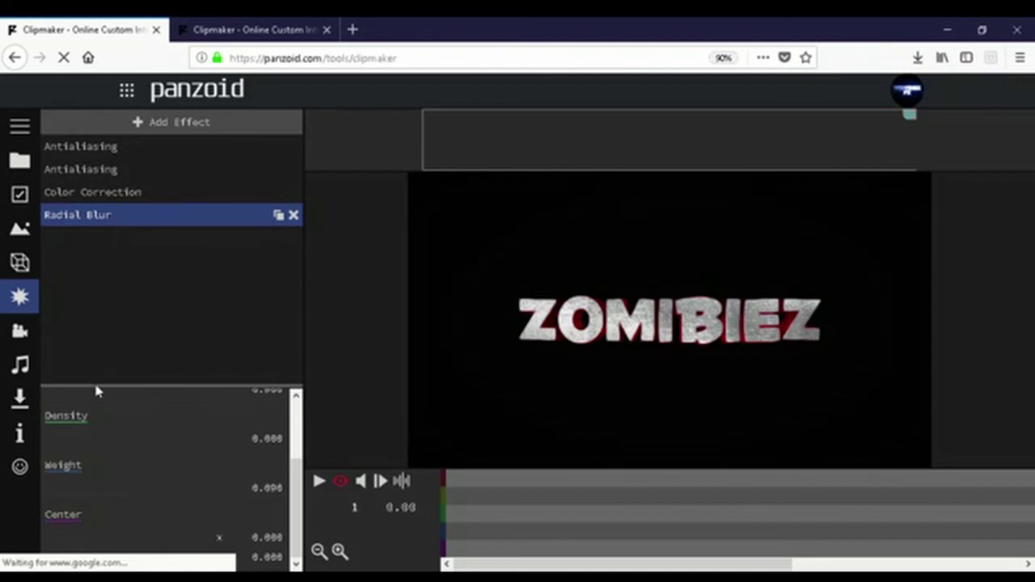
left_click(71, 487)
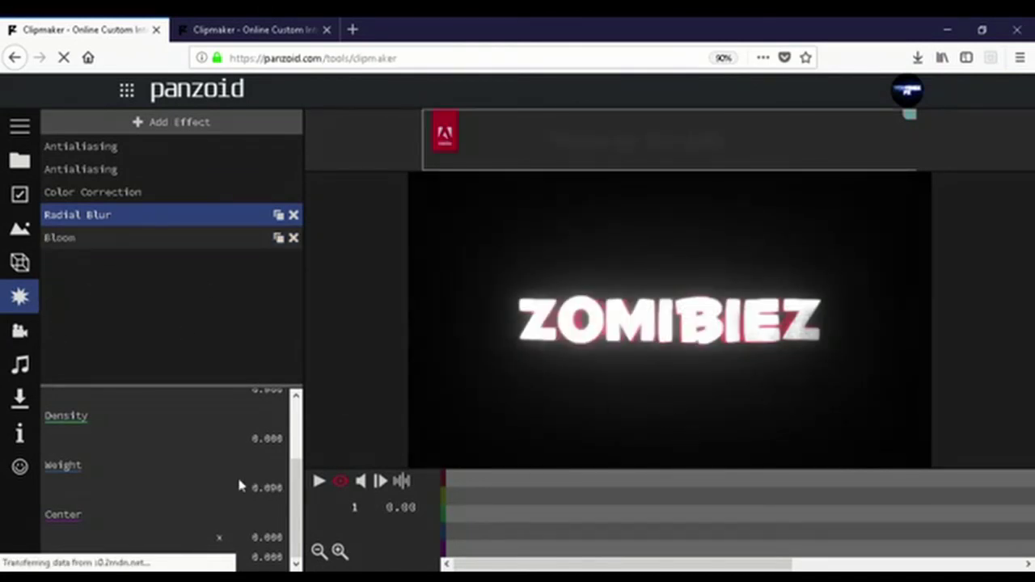
left_click(162, 237)
scroll(210, 473, "up", 1)
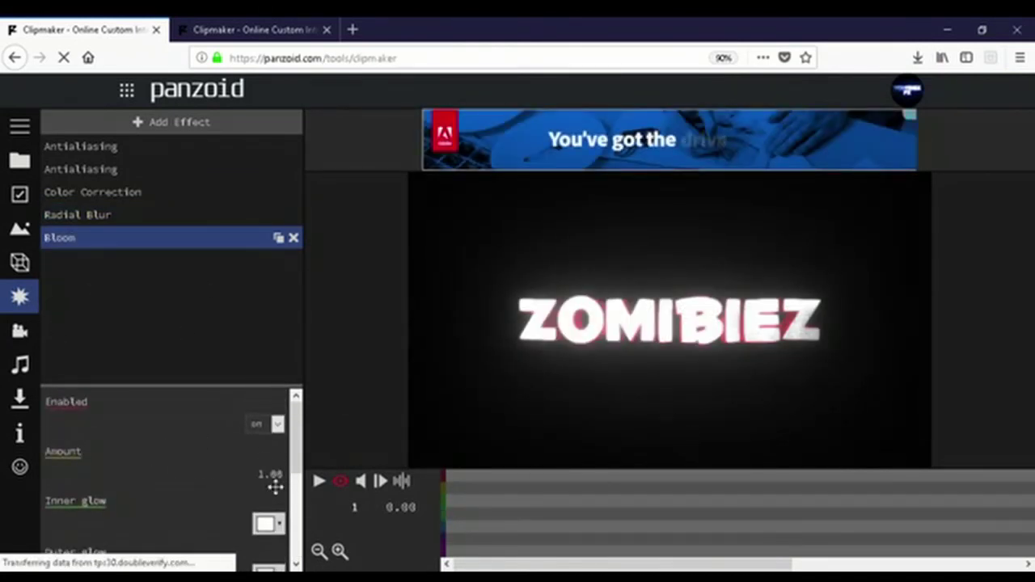
Set the Bloom effect's amount to 0.35 and its threshold to 0.
left_click(275, 485)
type(".2")
scroll(276, 487, "down", 3)
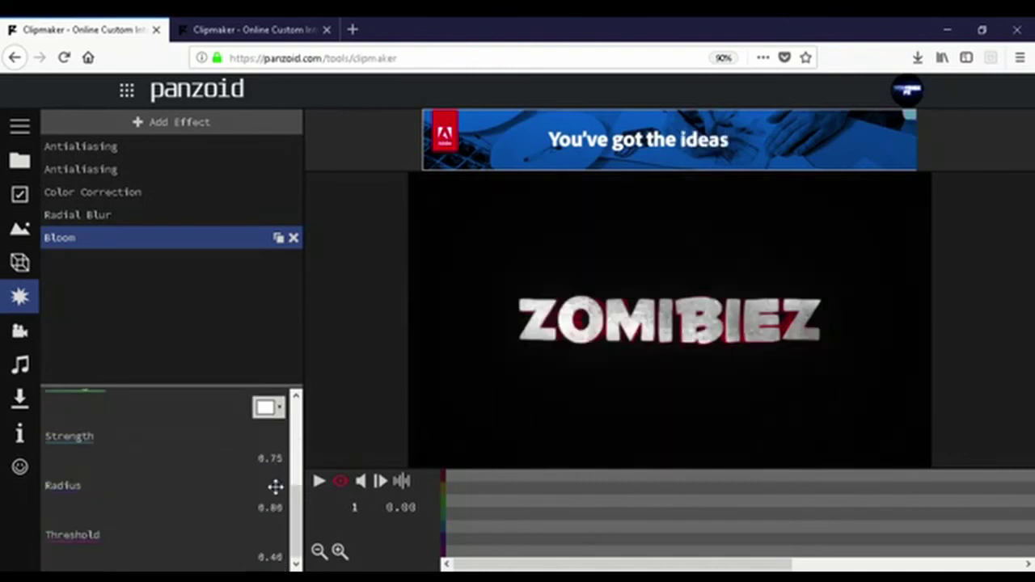
left_click(259, 553)
type("0")
key("Return")
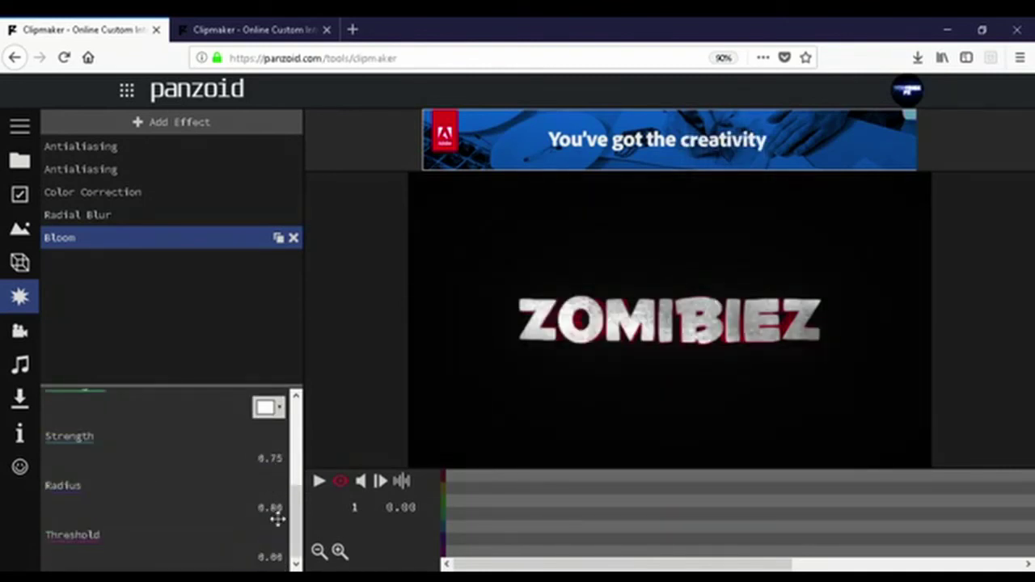
left_click_drag(284, 484, 279, 474)
left_click(274, 461)
type("3")
key("Return")
scroll(273, 475, "up", 2)
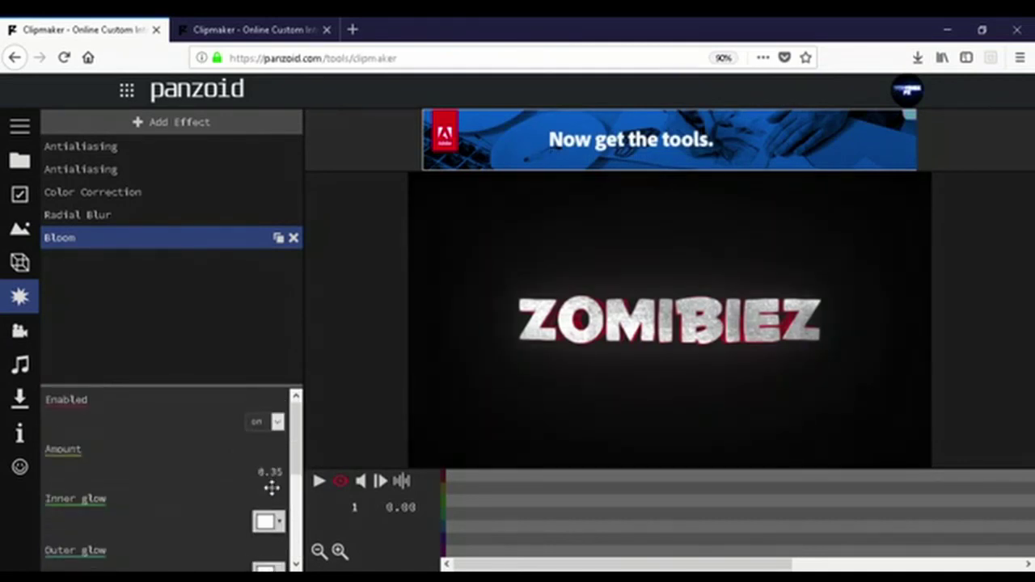
Change the Bloom effect's inner glow color to red, #ff0000.
left_click(268, 523)
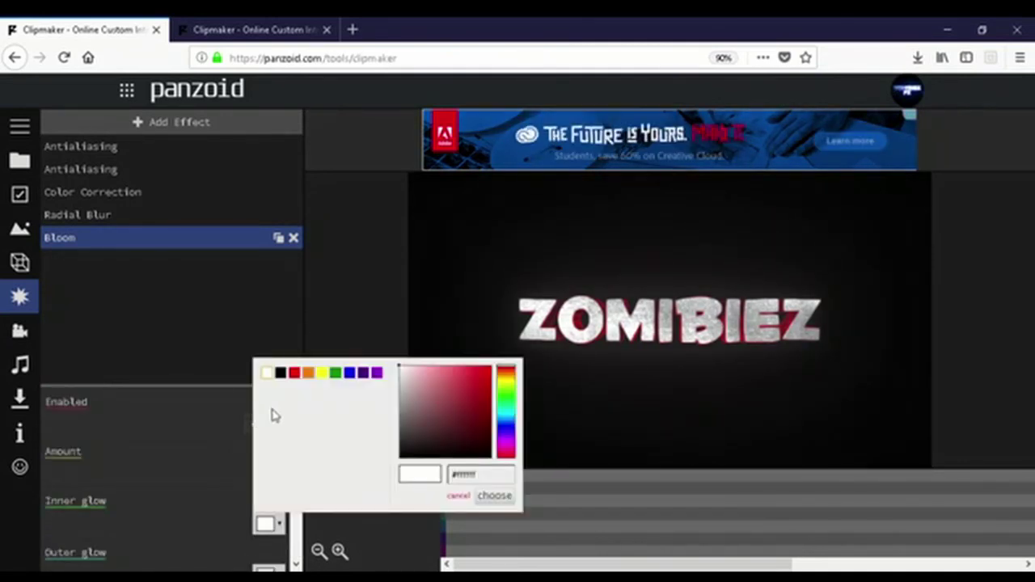
left_click(490, 366)
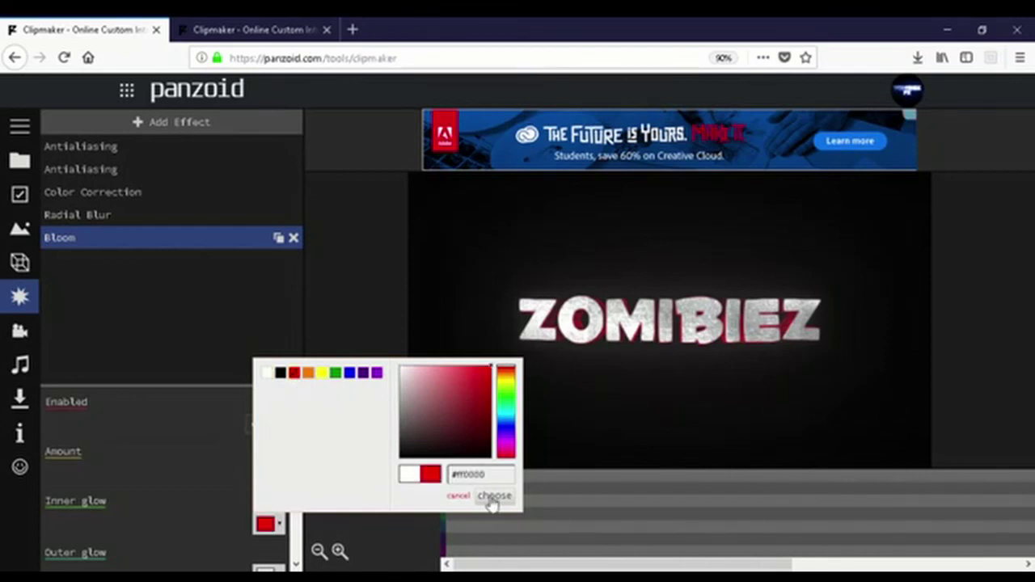
left_click(564, 295)
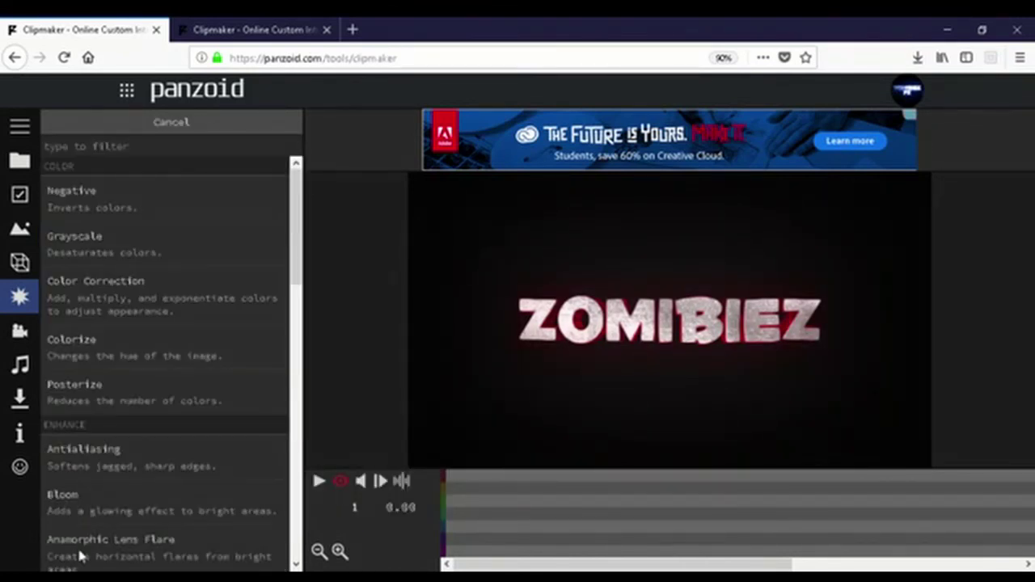
Add an Anamorphic Lens Flare effect and set its amount to 0.35.
left_click(80, 556)
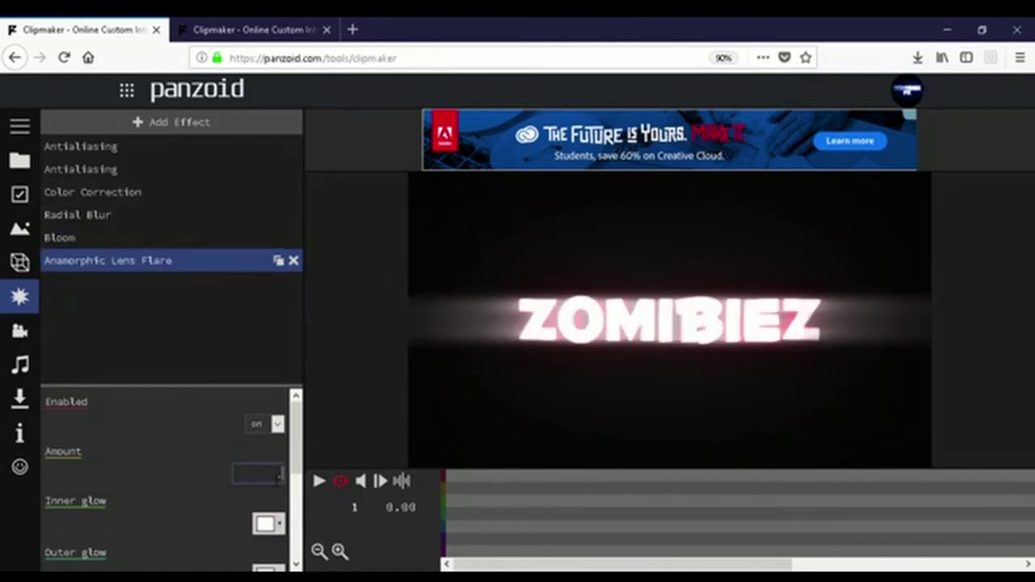
key("Return")
scroll(268, 482, "down", 3)
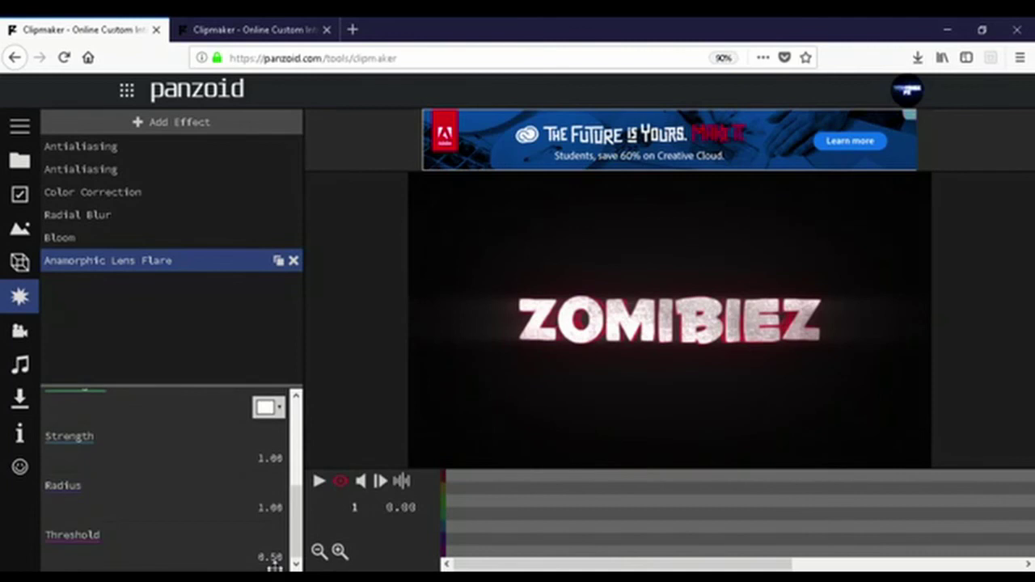
scroll(170, 477, "up", 3)
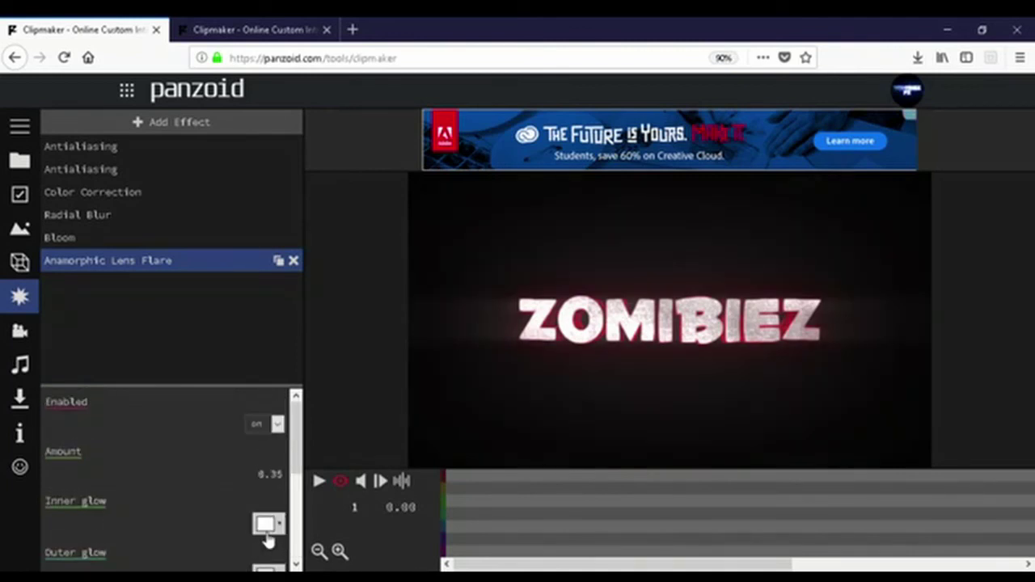
Change the Anamorphic Lens Flare's inner glow color to red, #ff0000.
left_click(279, 524)
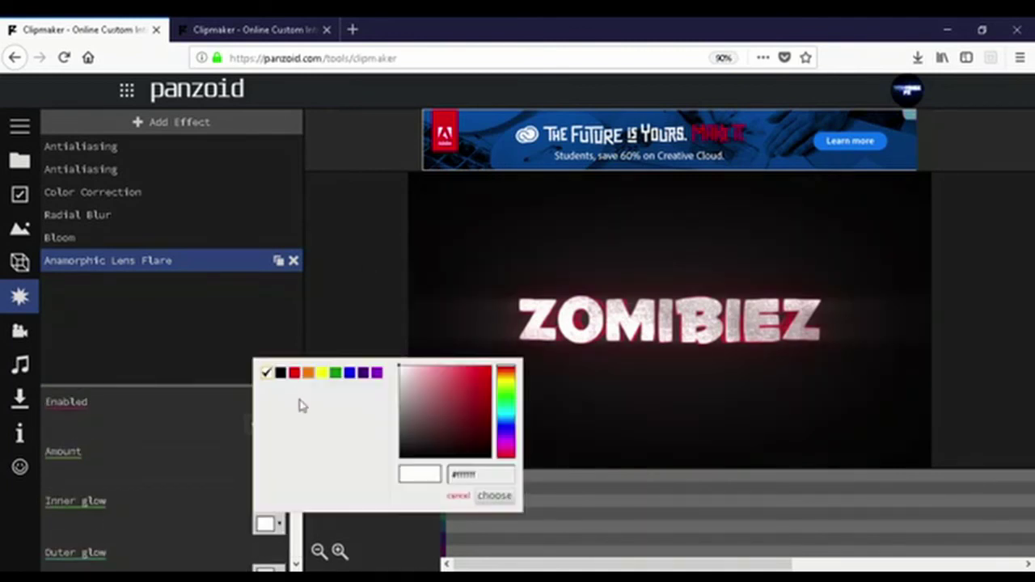
triple_click(463, 478)
type("#ff0000")
left_click(494, 496)
scroll(207, 464, "down", 3)
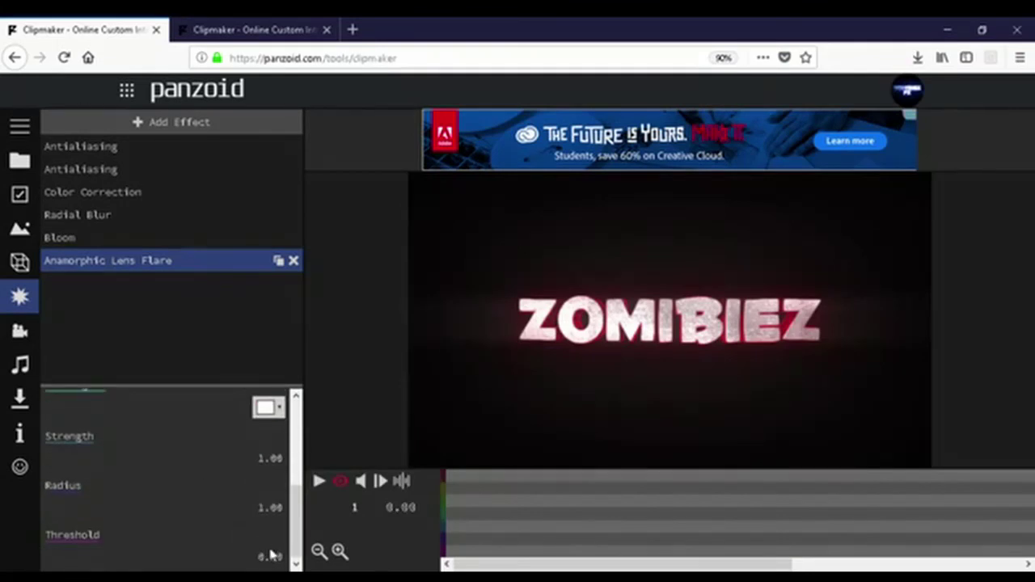
scroll(226, 461, "up", 2)
Add a Shutter effect to frame the scene with black bars and set its cover to 0.1.
left_click(134, 130)
scroll(145, 380, "down", 5)
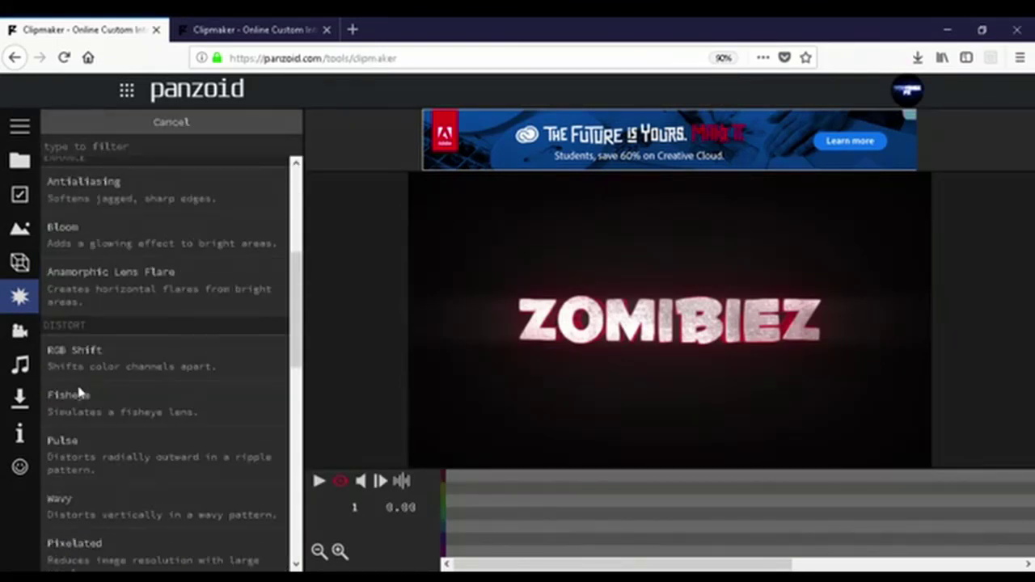
scroll(77, 405, "down", 6)
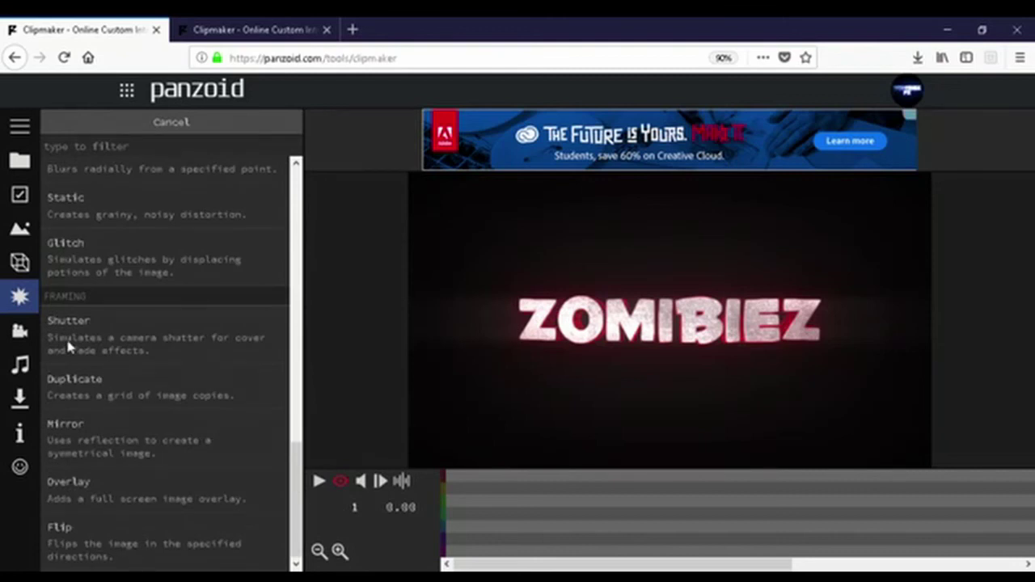
left_click(96, 304)
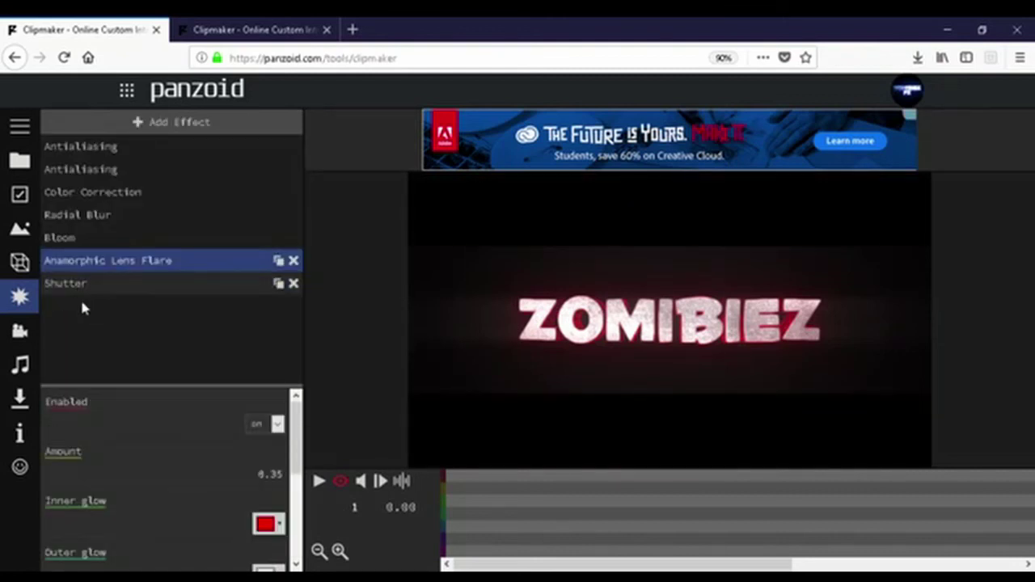
scroll(248, 515, "down", 2)
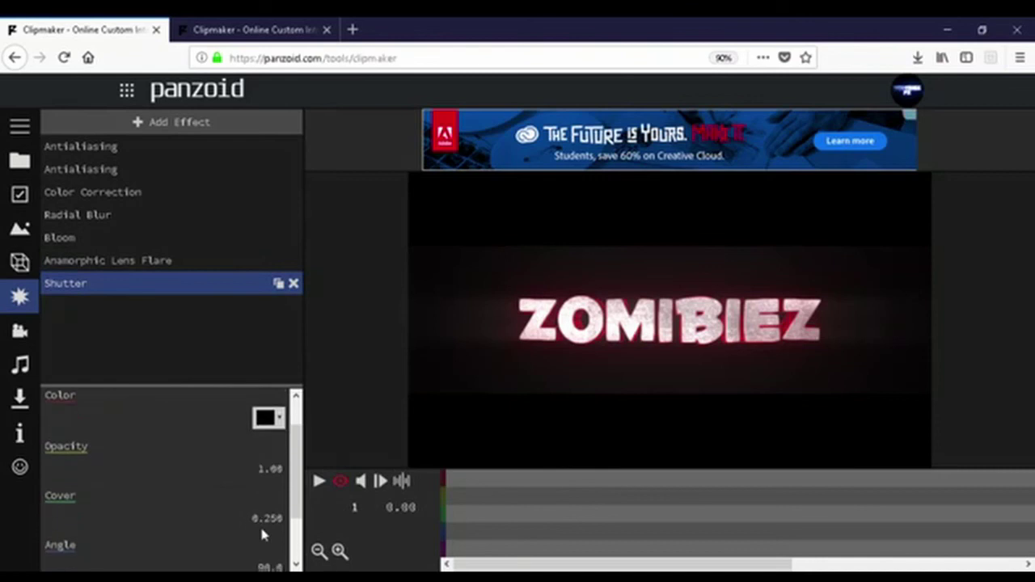
left_click(269, 472)
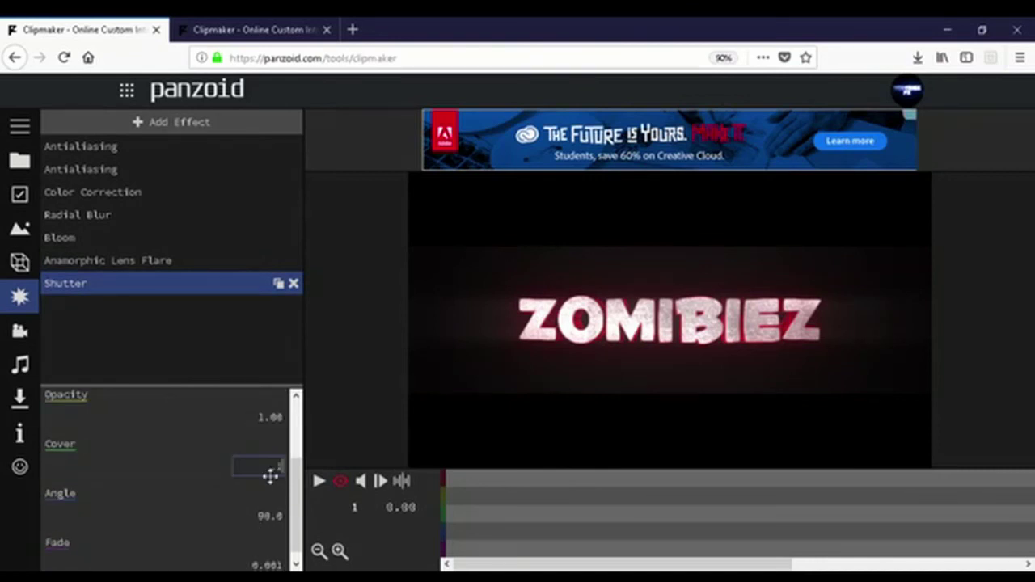
type(".1")
key("Return")
Return to the scene's objects and play the start of the text animation, pausing at frame 36.
left_click(13, 265)
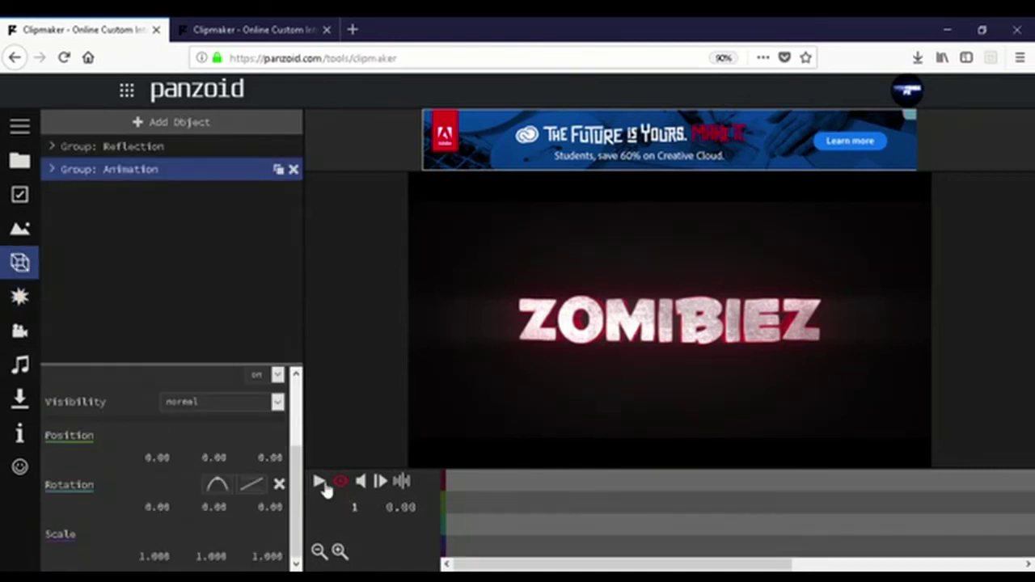
left_click(319, 482)
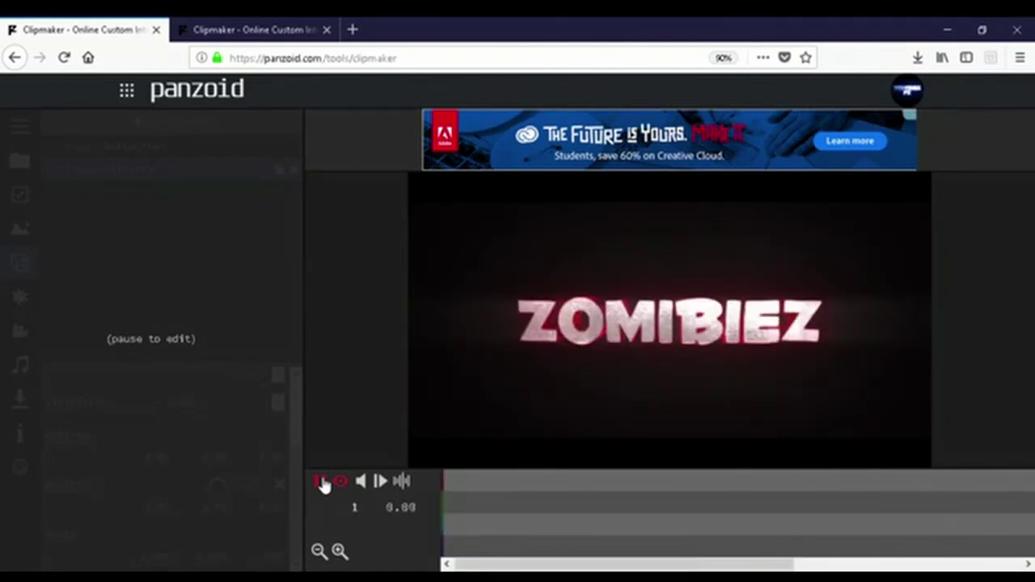
left_click(321, 482)
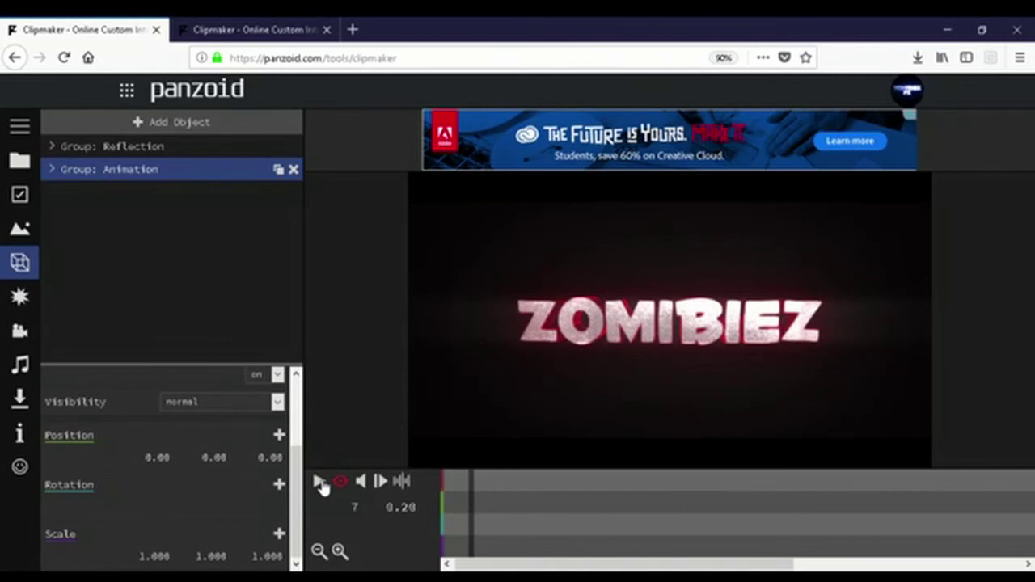
left_click(321, 482)
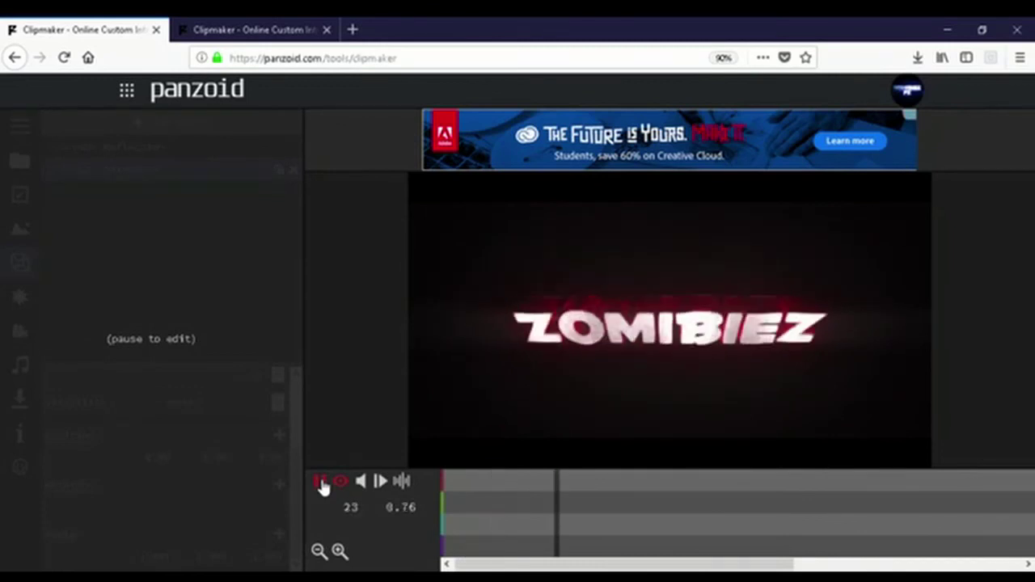
left_click(321, 482)
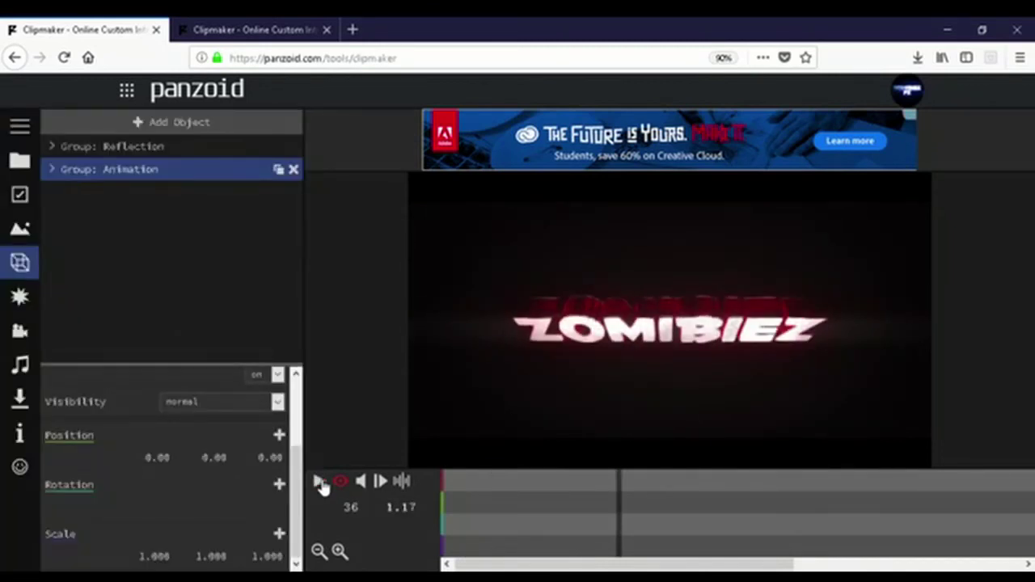